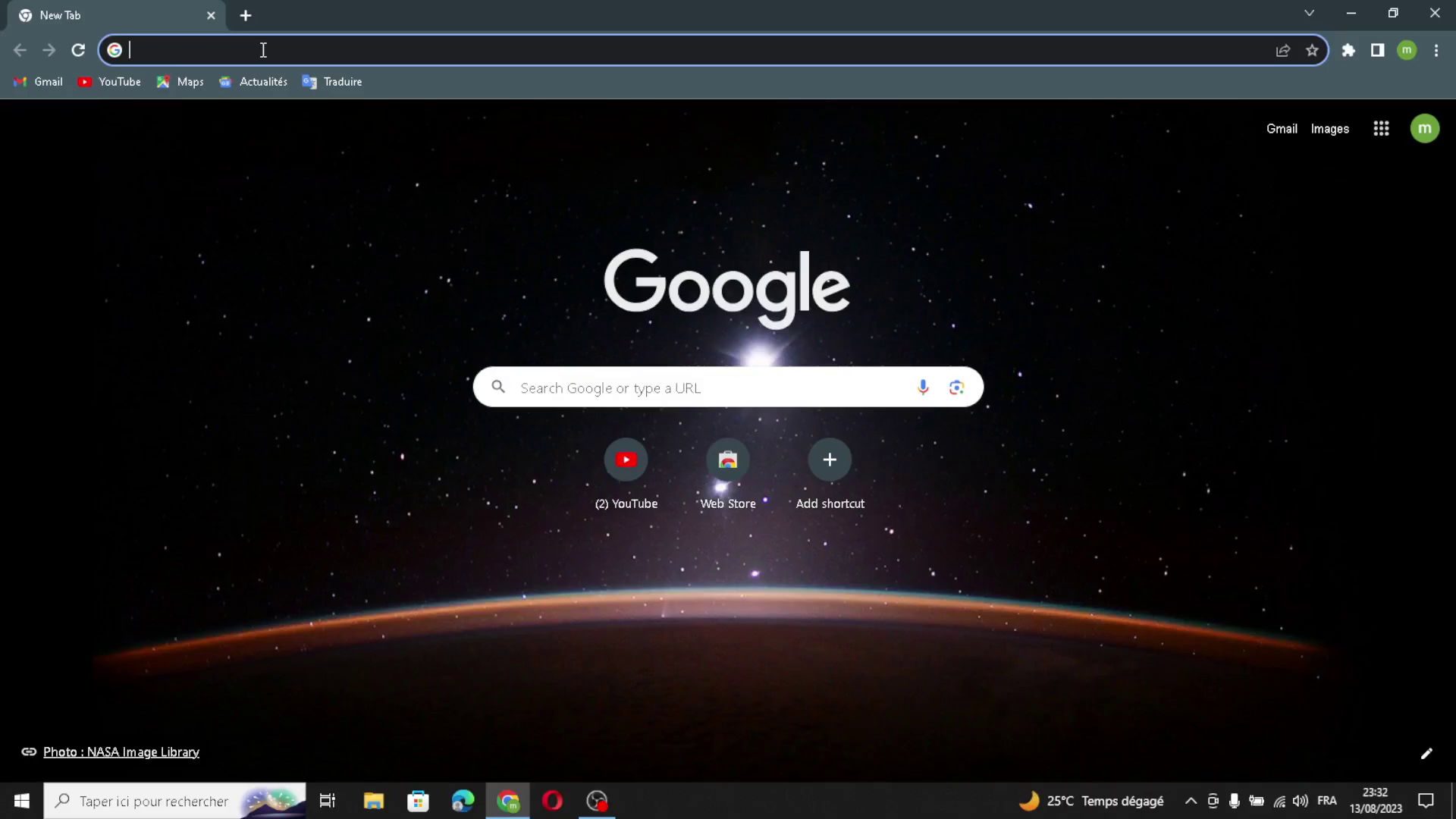
Load the durable.co homepage from the Chrome address bar suggestion
type("d")
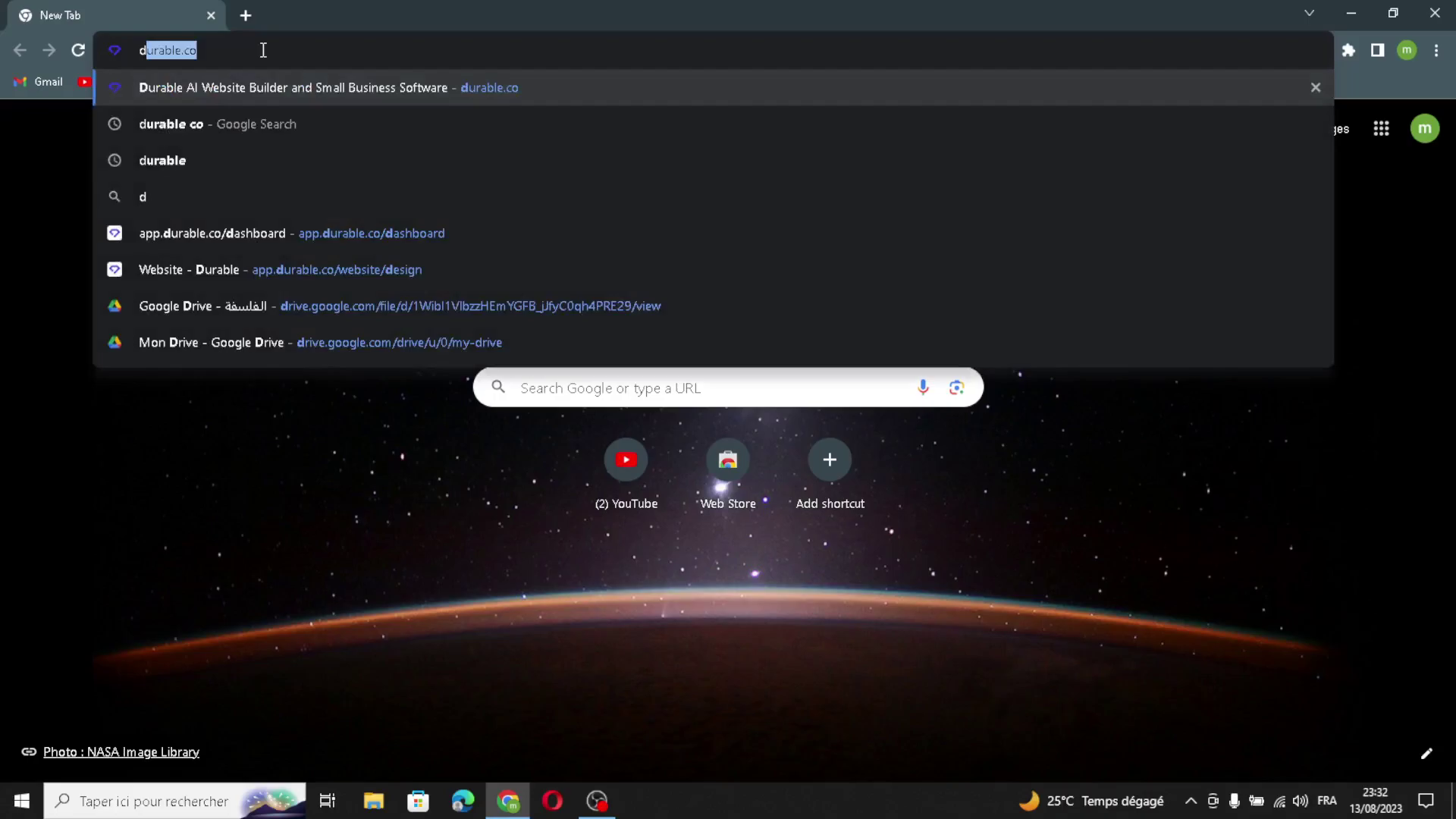
key("Return")
key("ctrl+f")
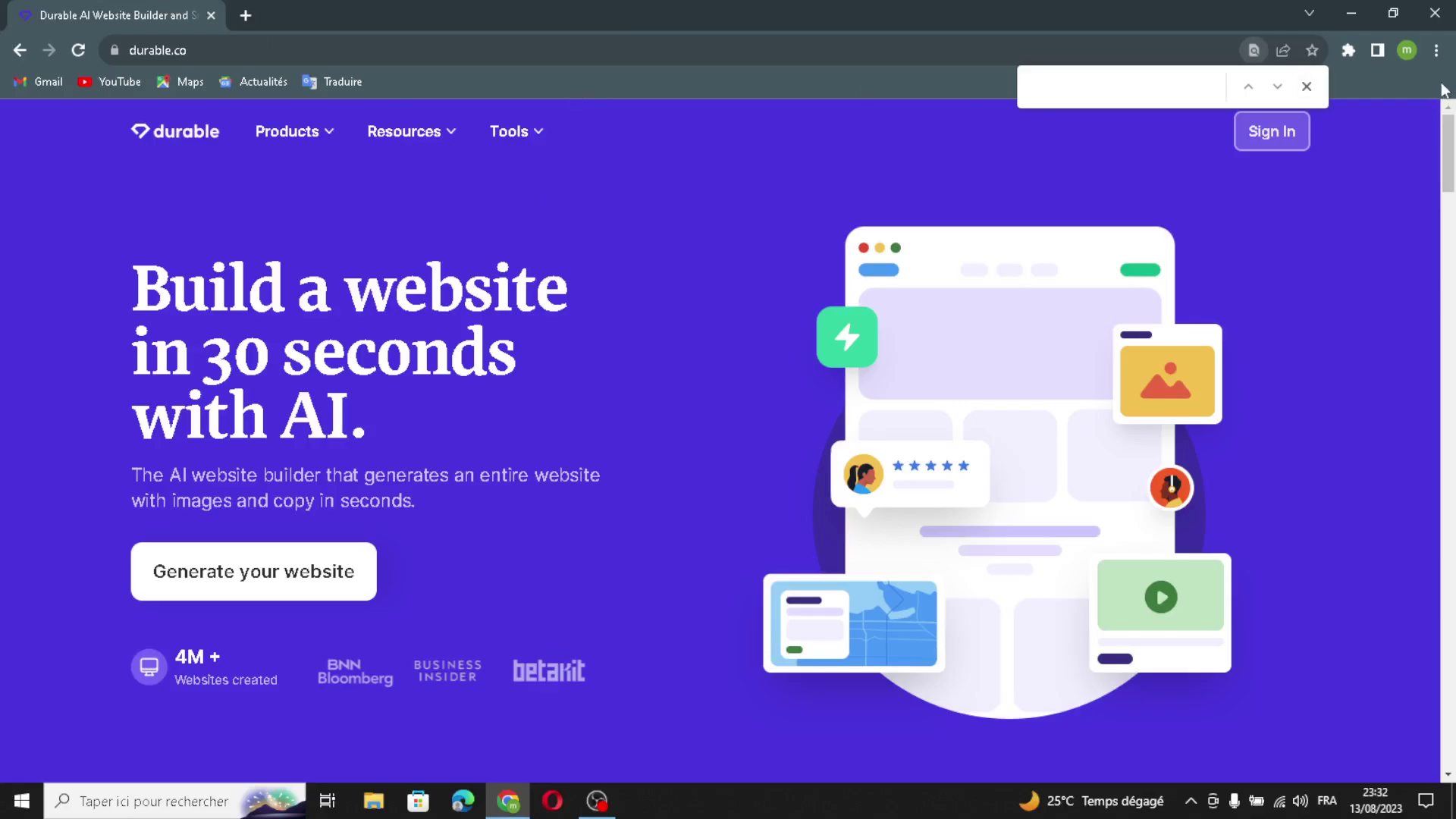
Close the find bar and sign in to the Durable account from the homepage
left_click(1307, 86)
left_click_drag(124, 476, 275, 512)
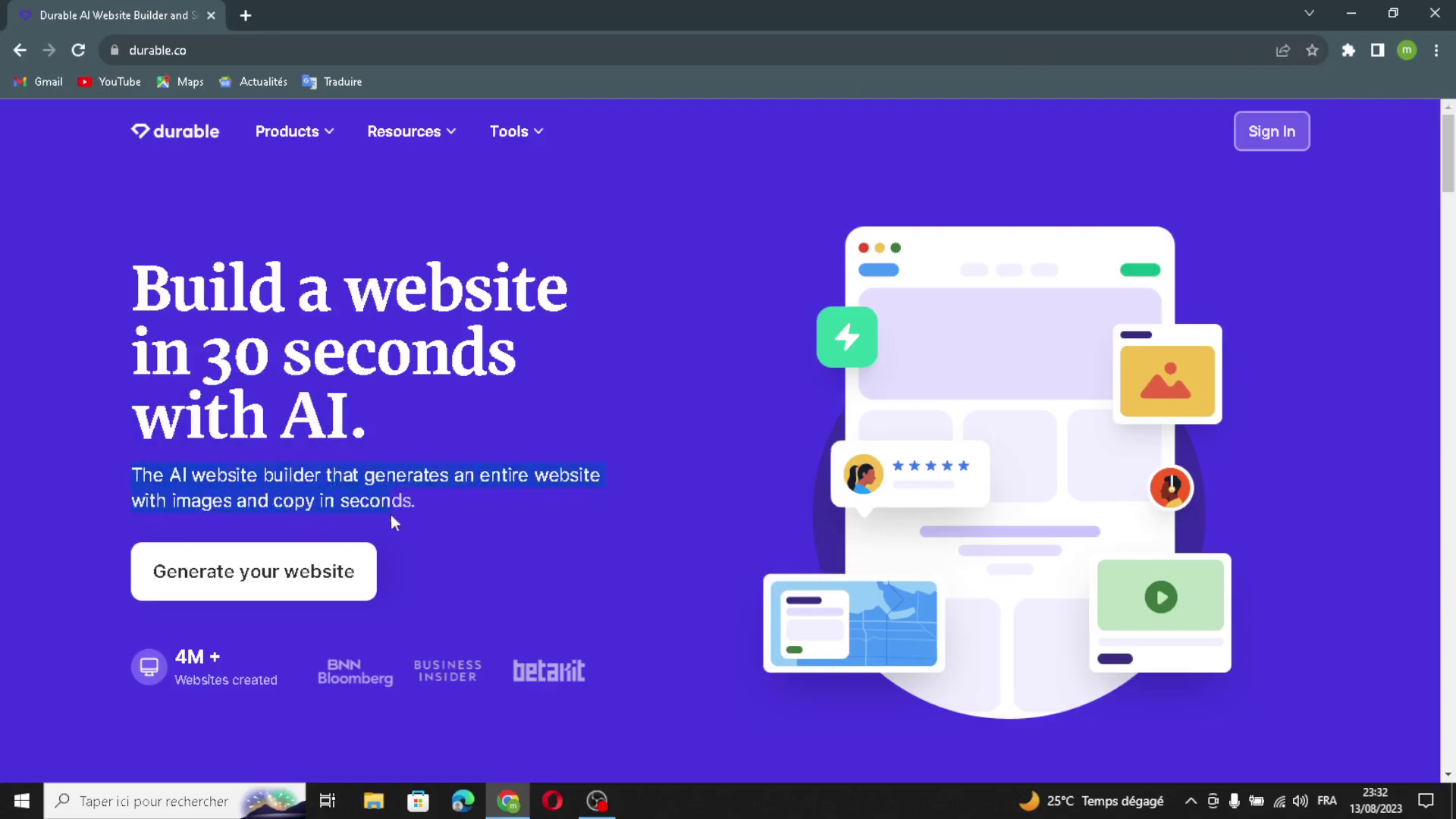
left_click(477, 577)
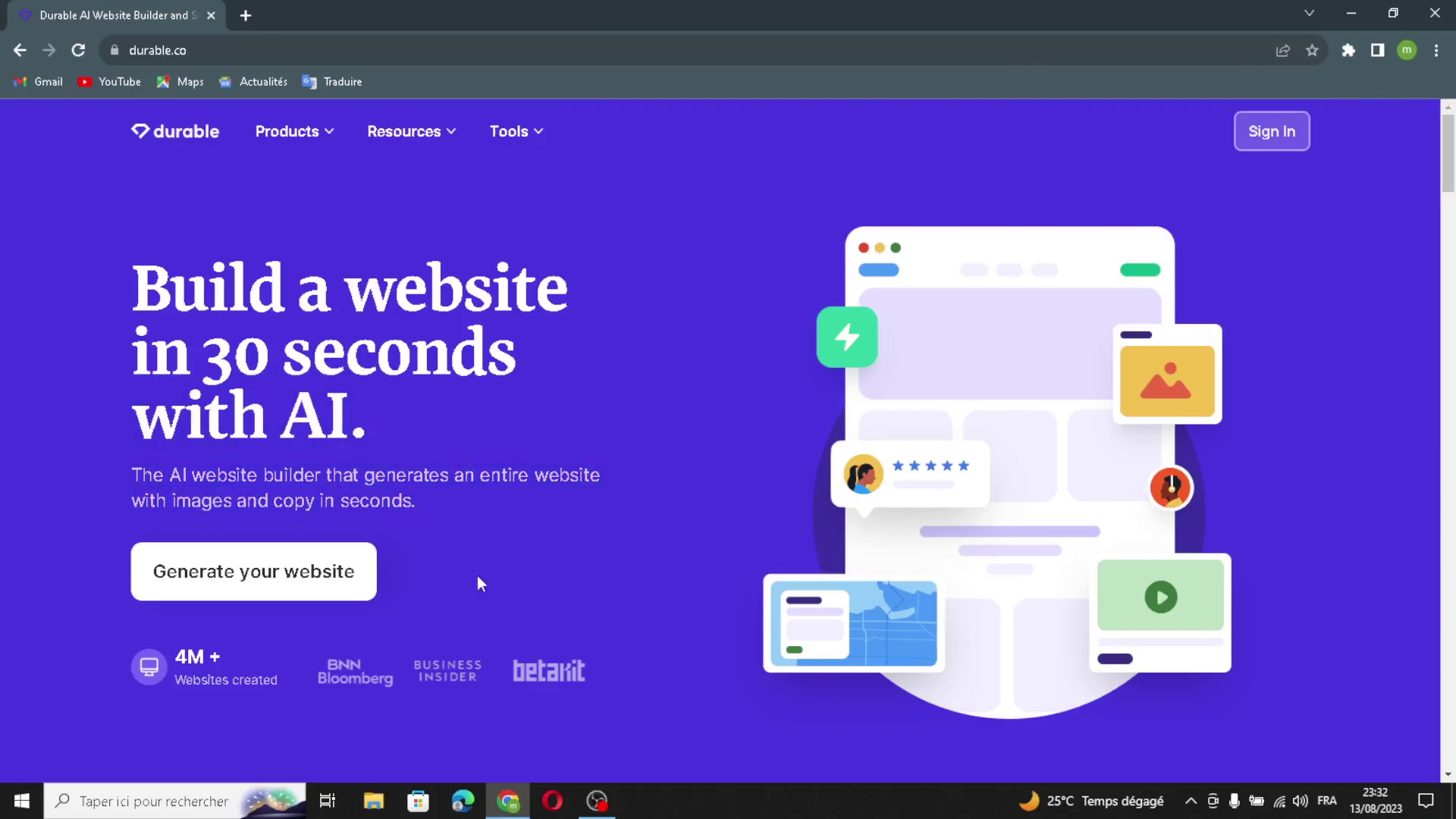
left_click(1267, 137)
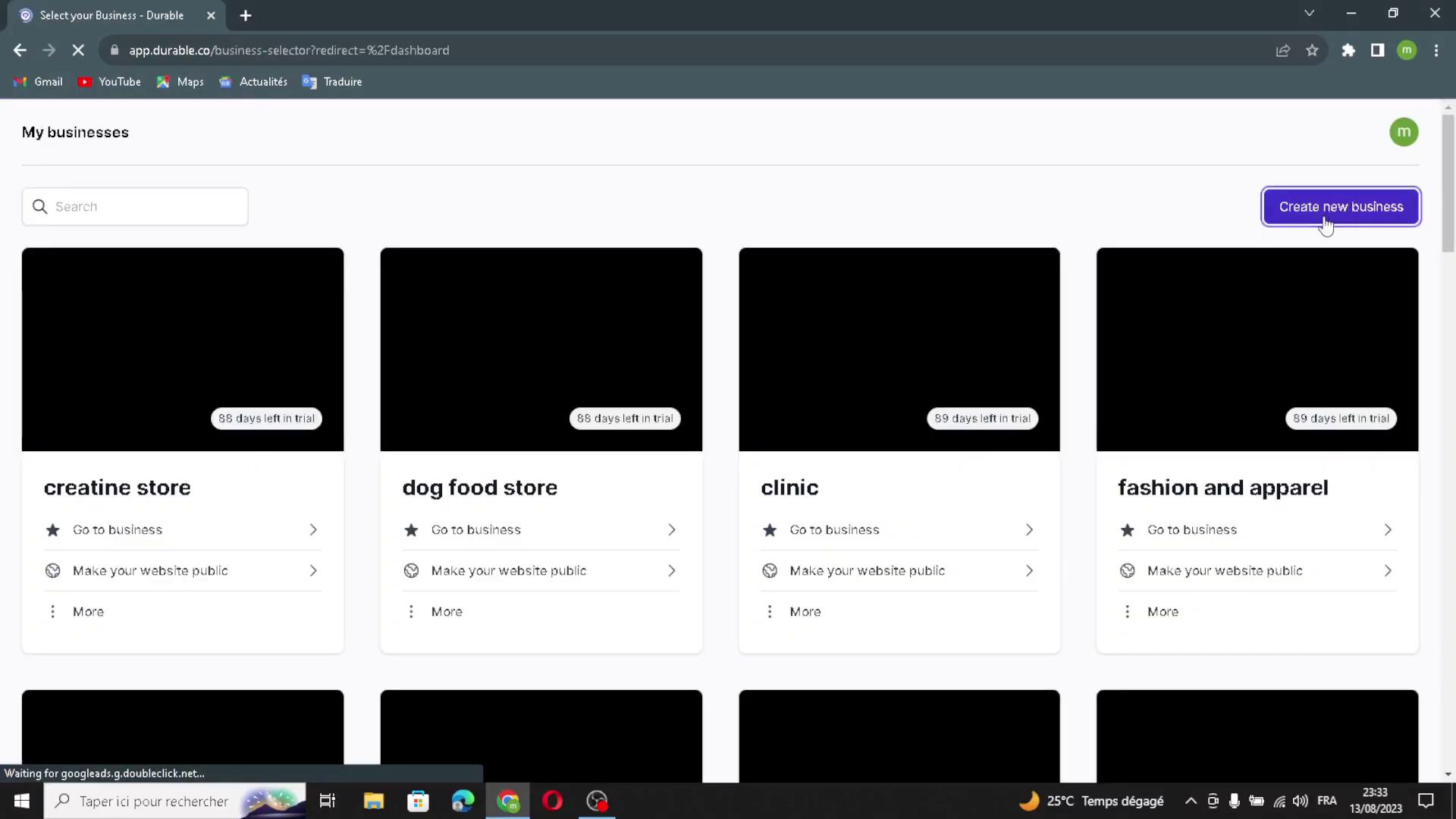
Create business 'services business' in the services industry with English as website language
left_click(1322, 226)
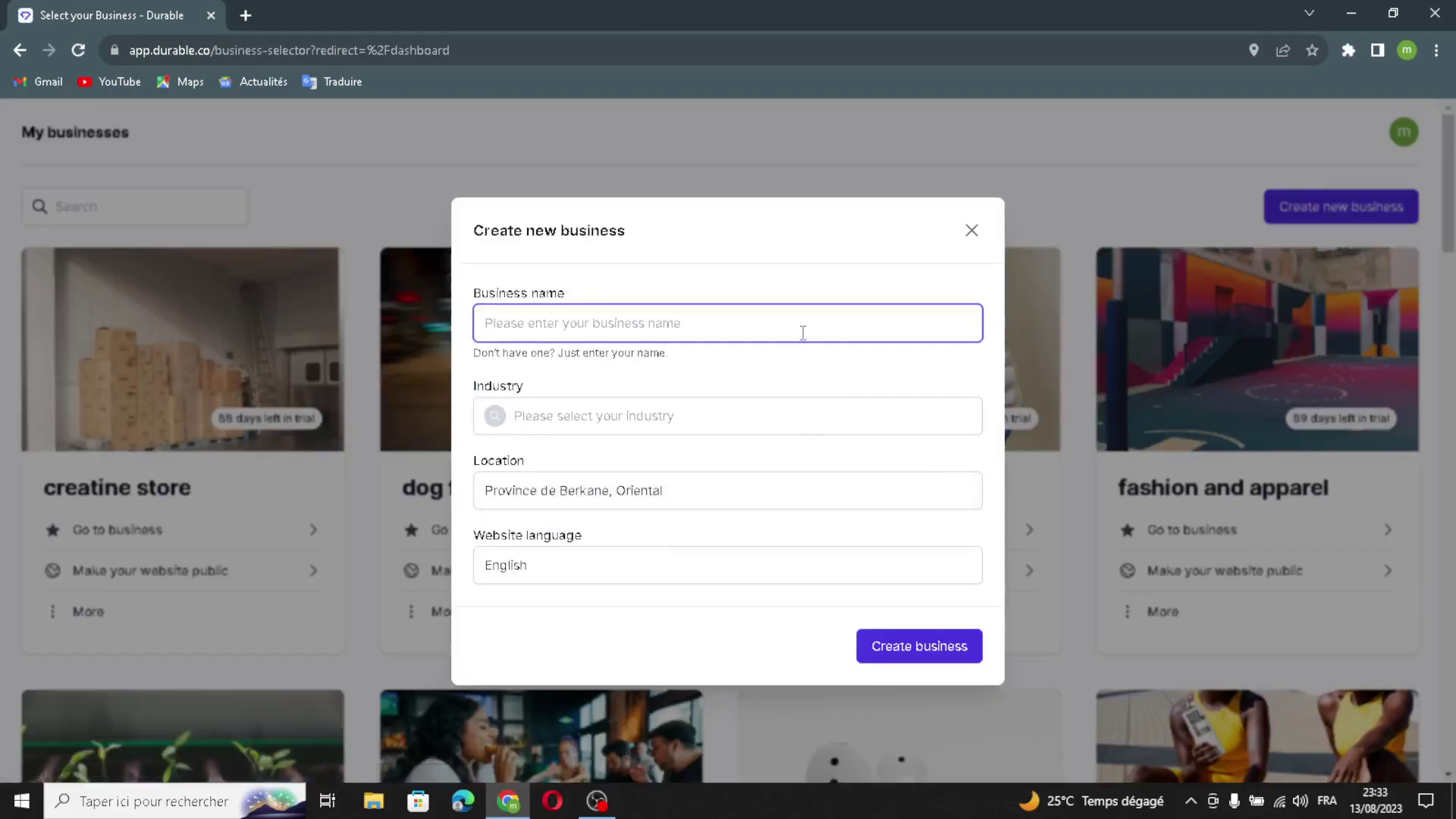
type("services bu")
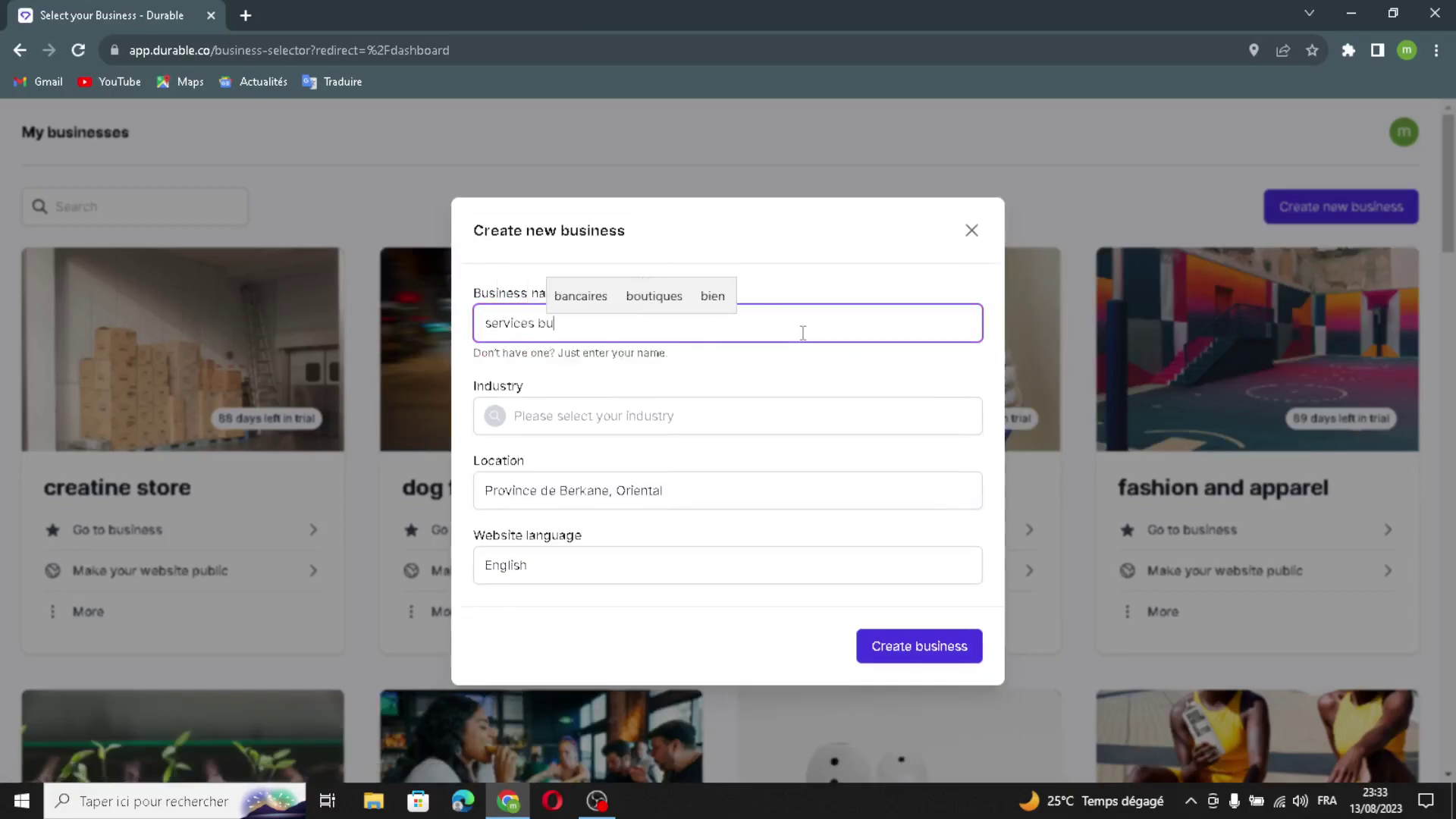
type("siness")
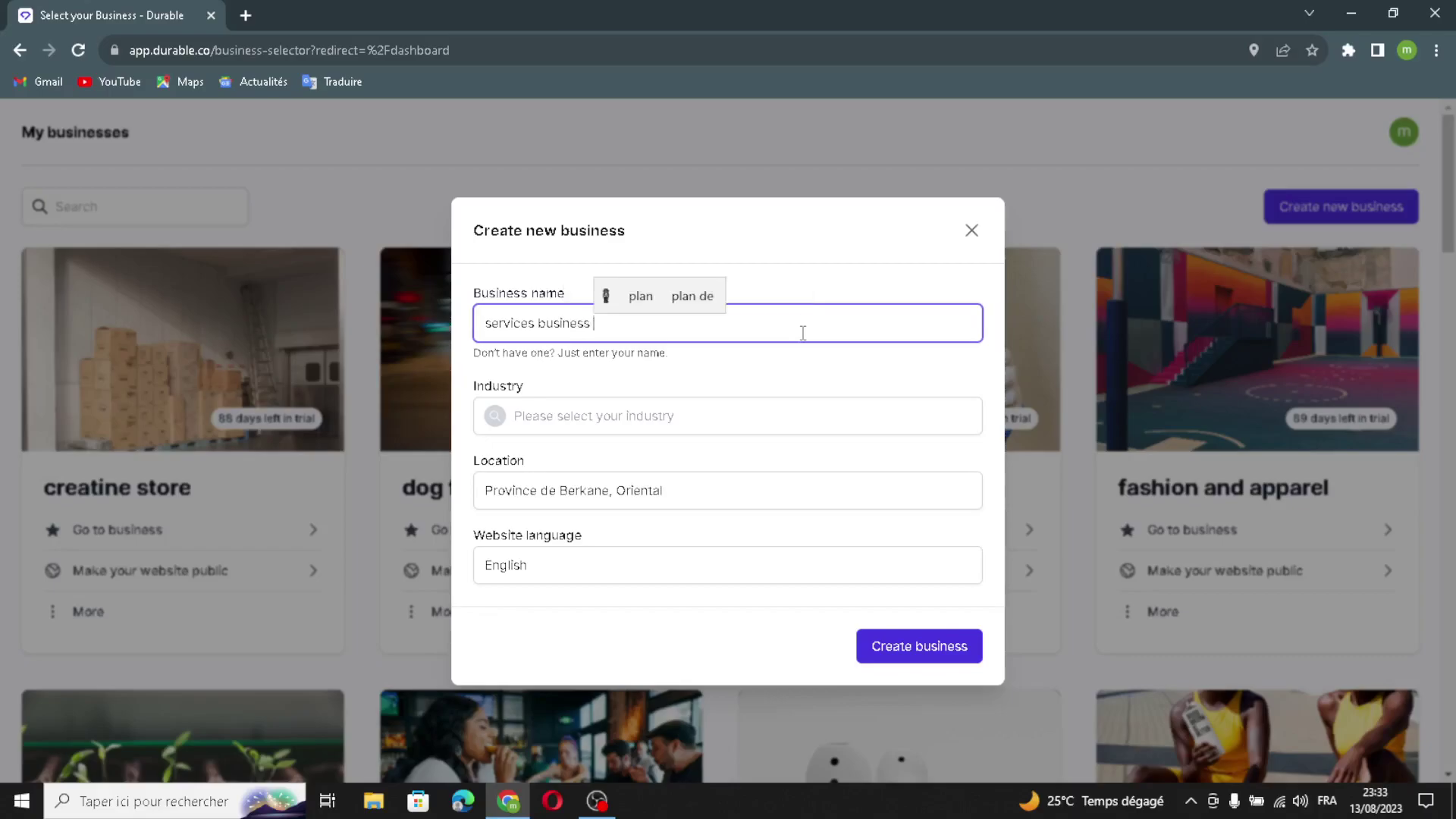
left_click(754, 407)
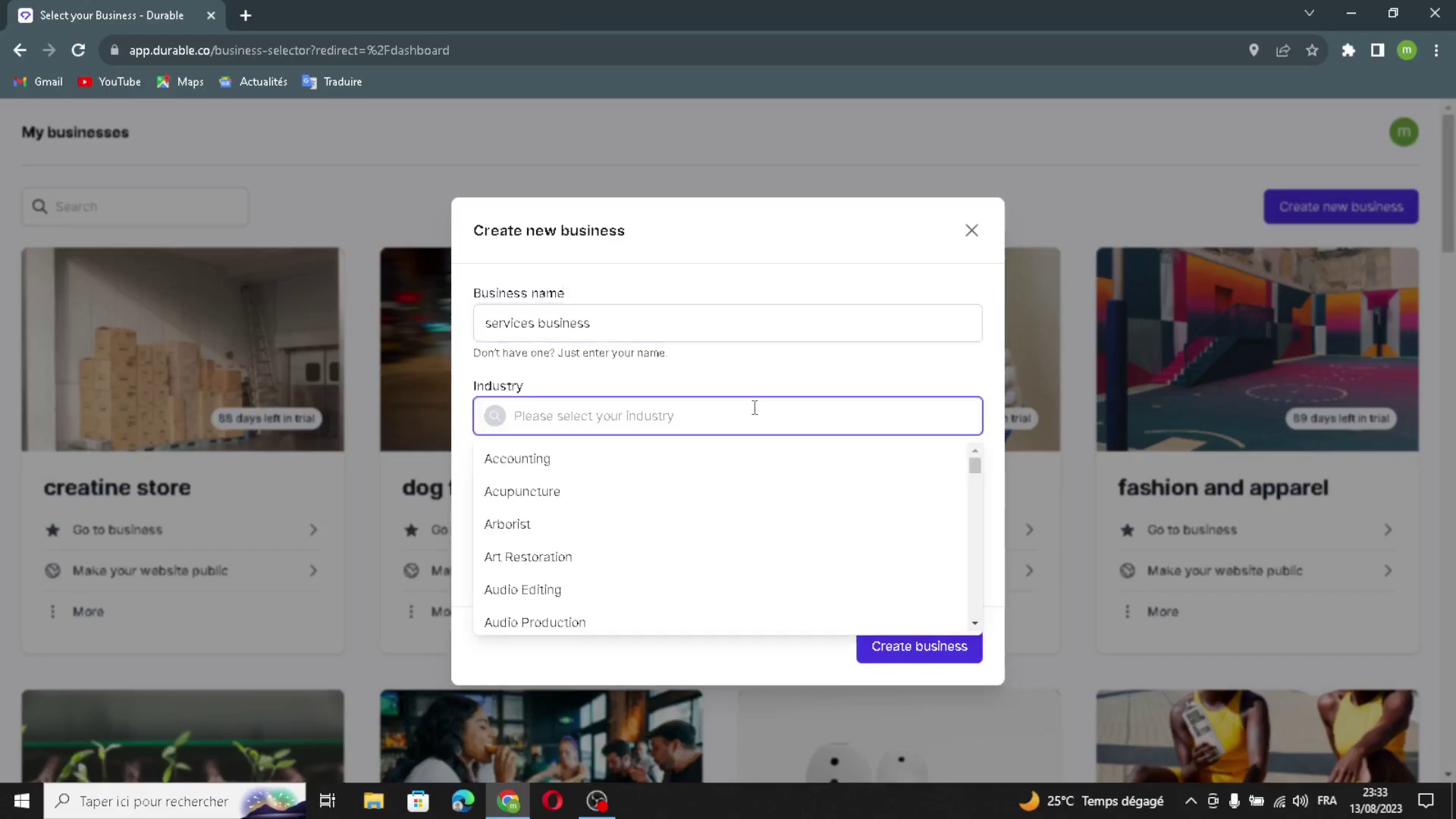
type("serv")
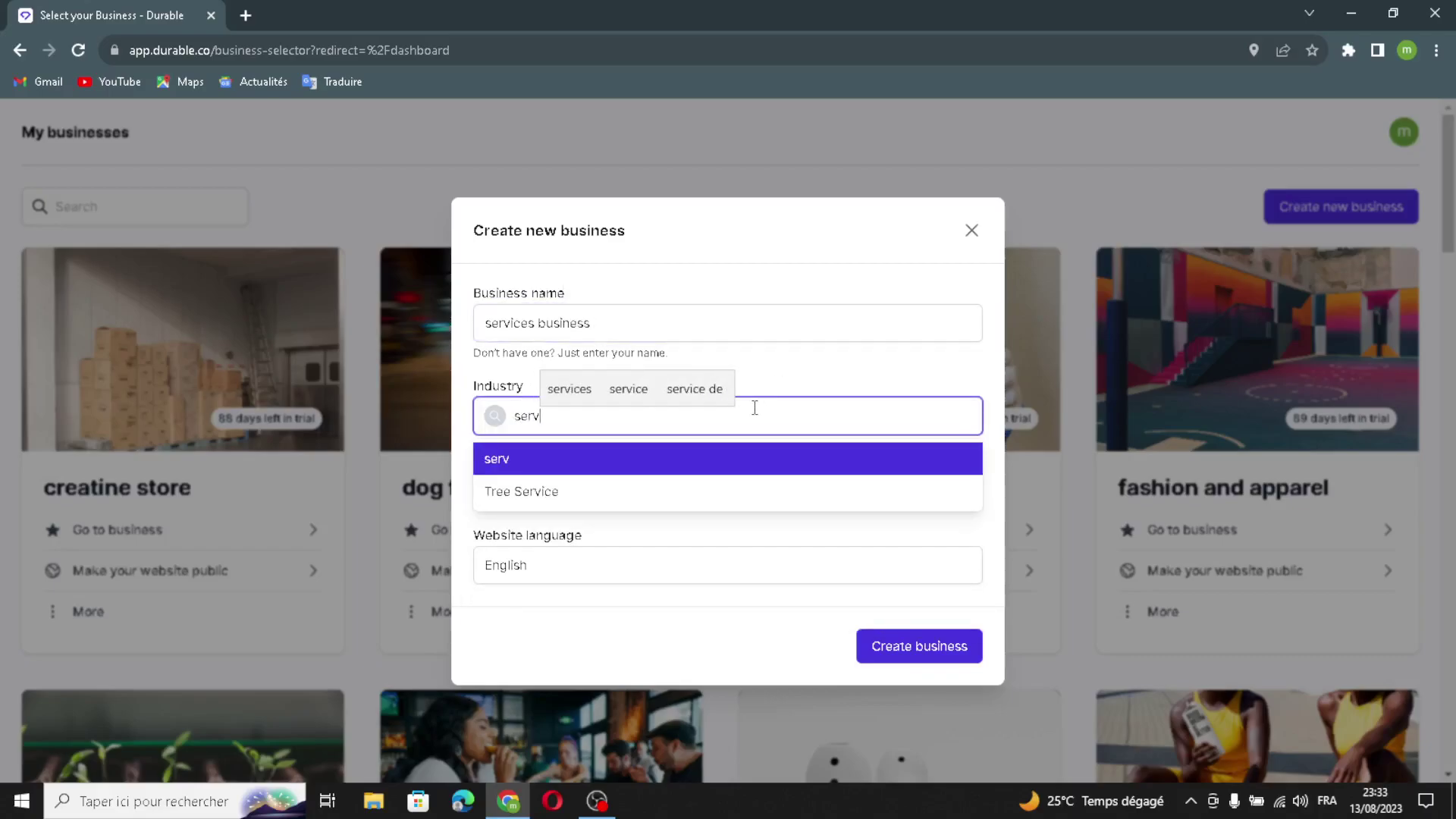
type("ices")
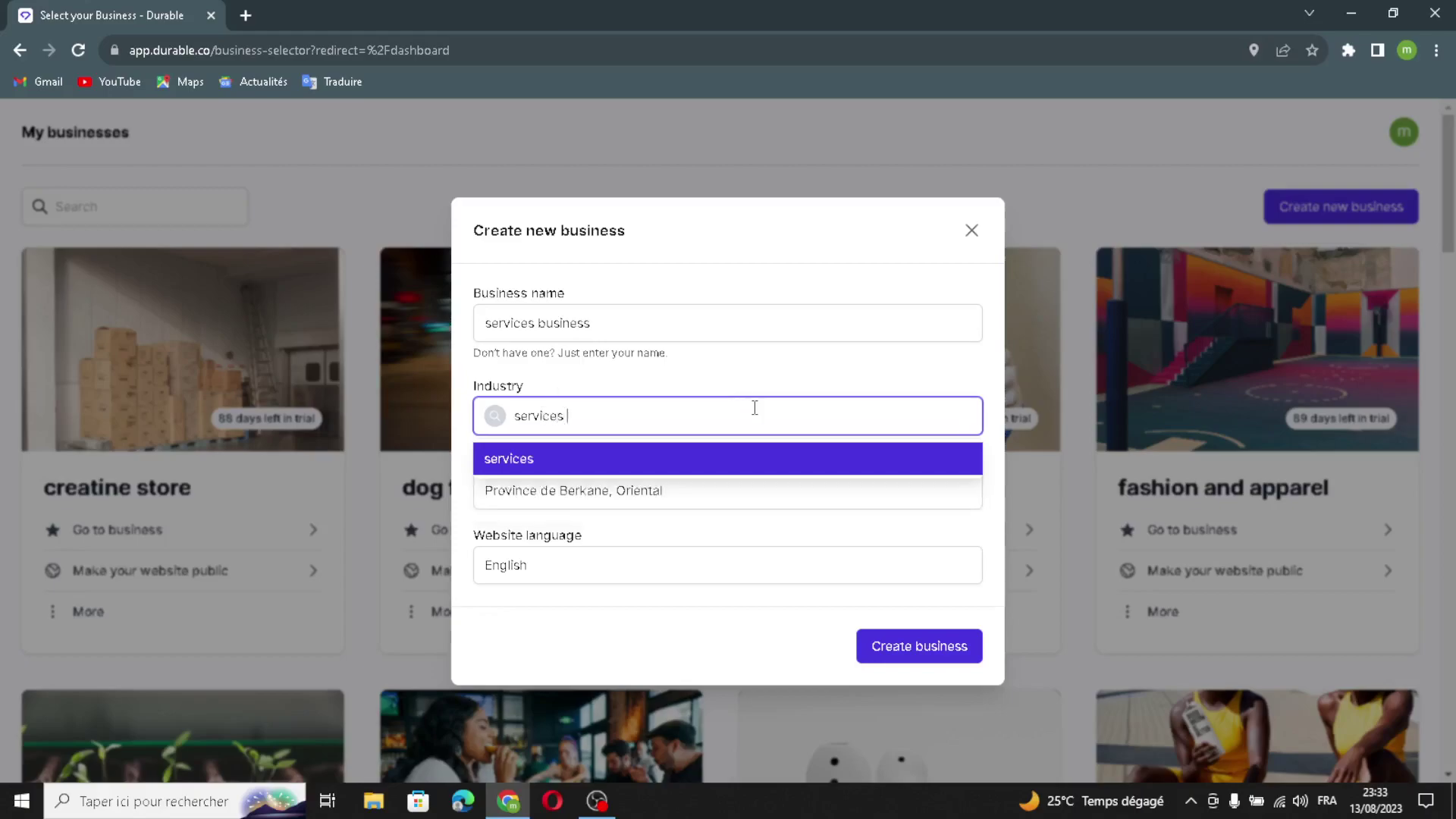
left_click(725, 529)
left_click(553, 578)
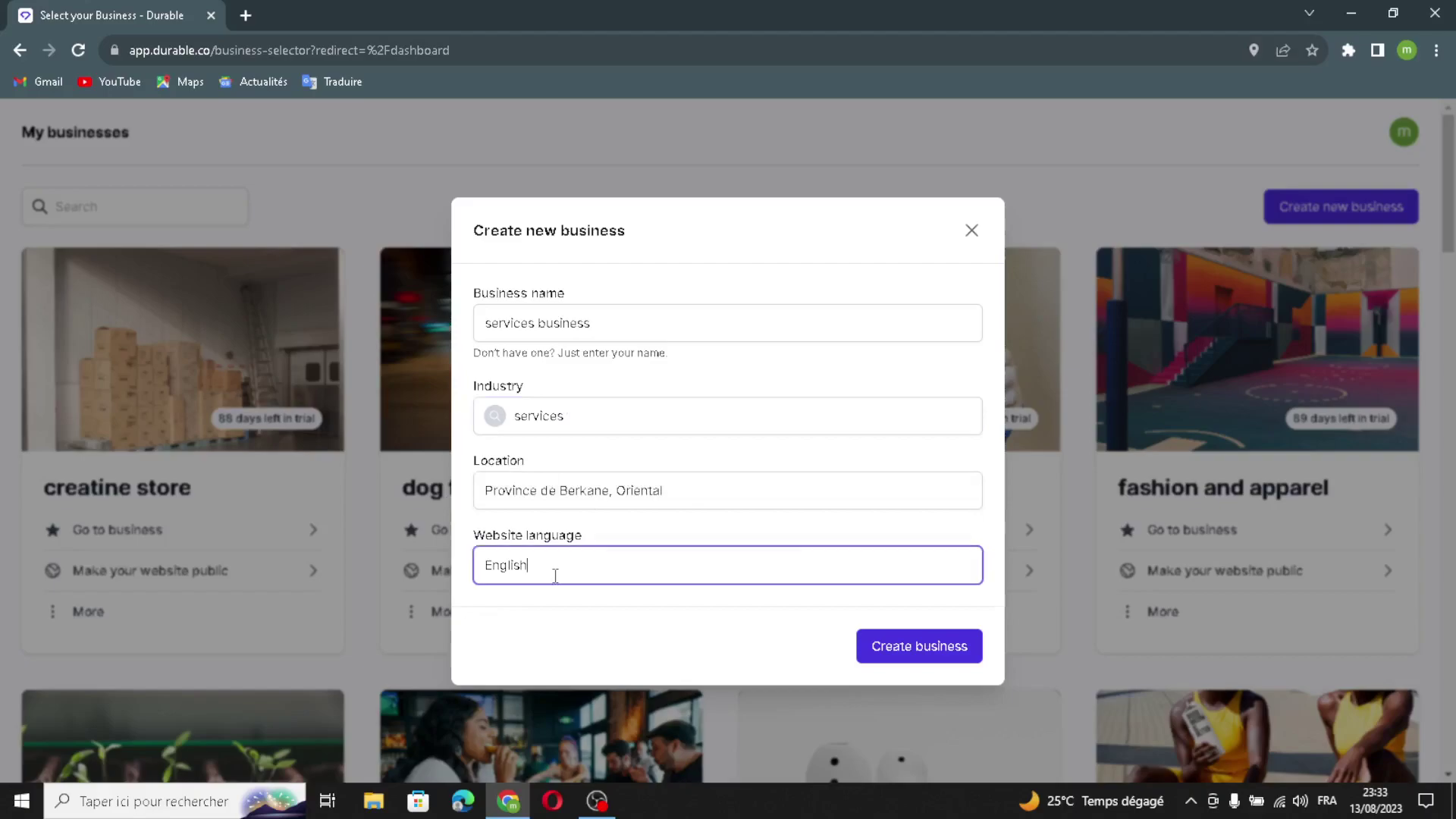
left_click(437, 517)
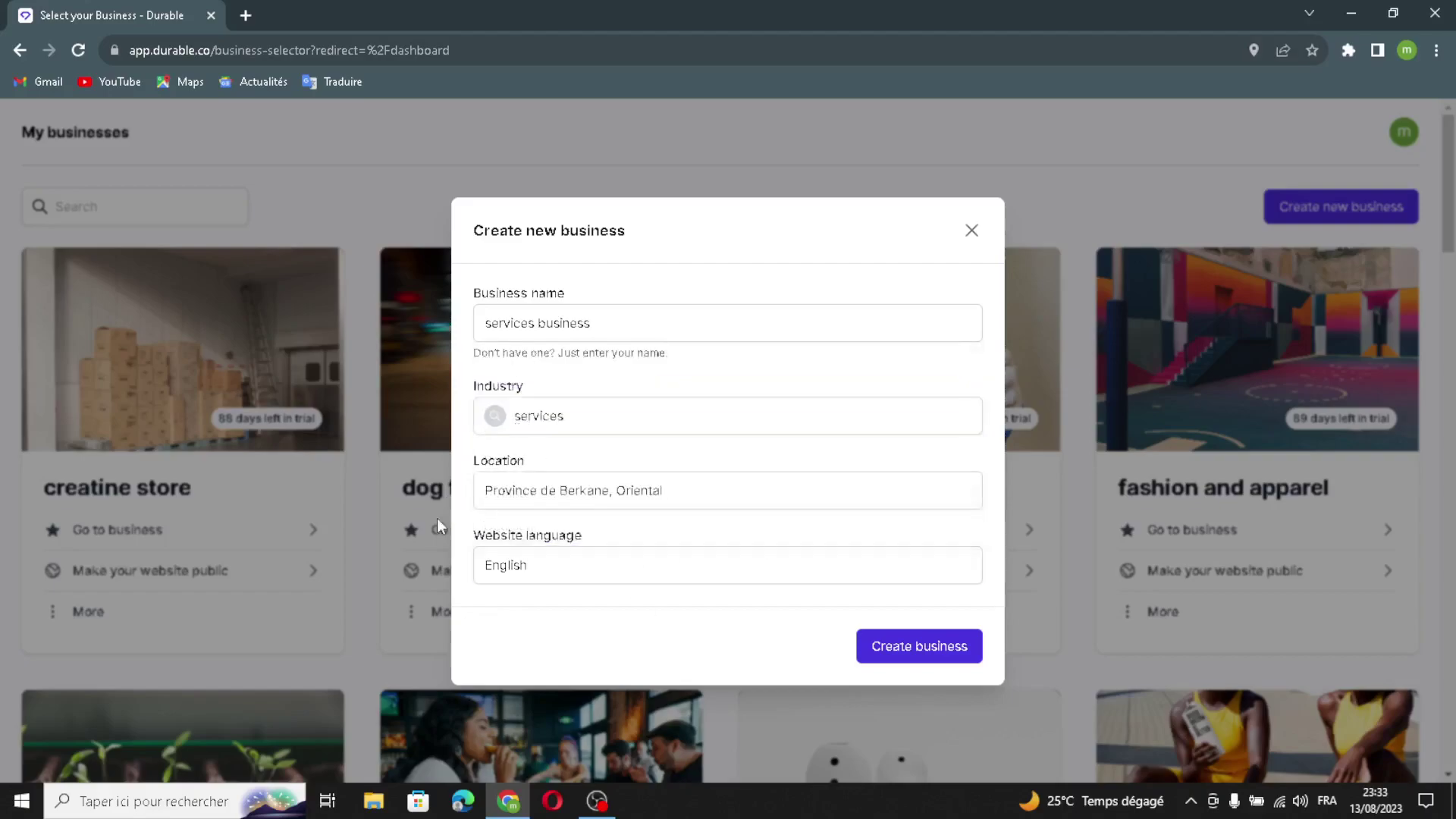
left_click(920, 653)
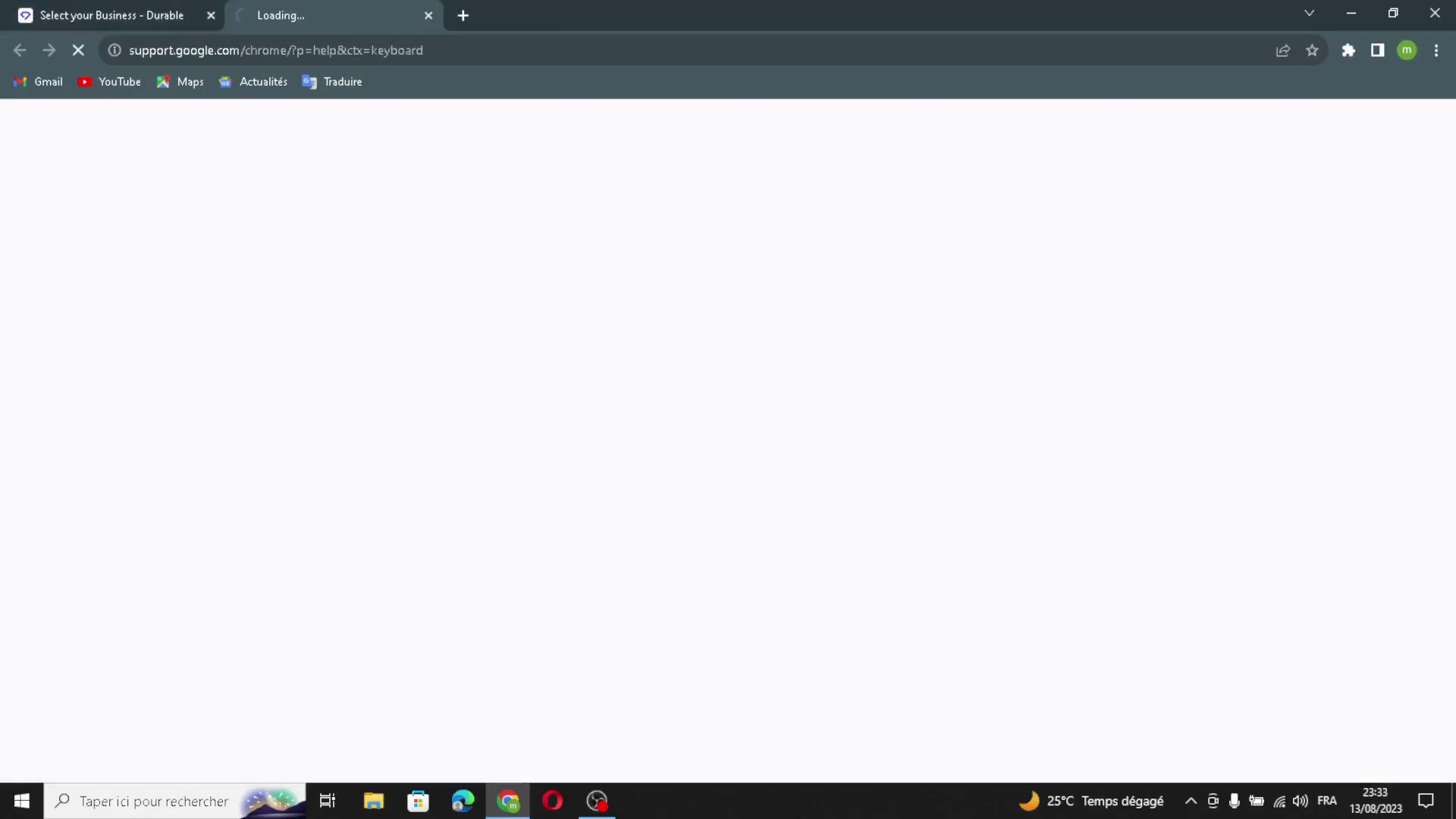
Close the stray support tab and scroll the generated site up to its header
left_click(429, 16)
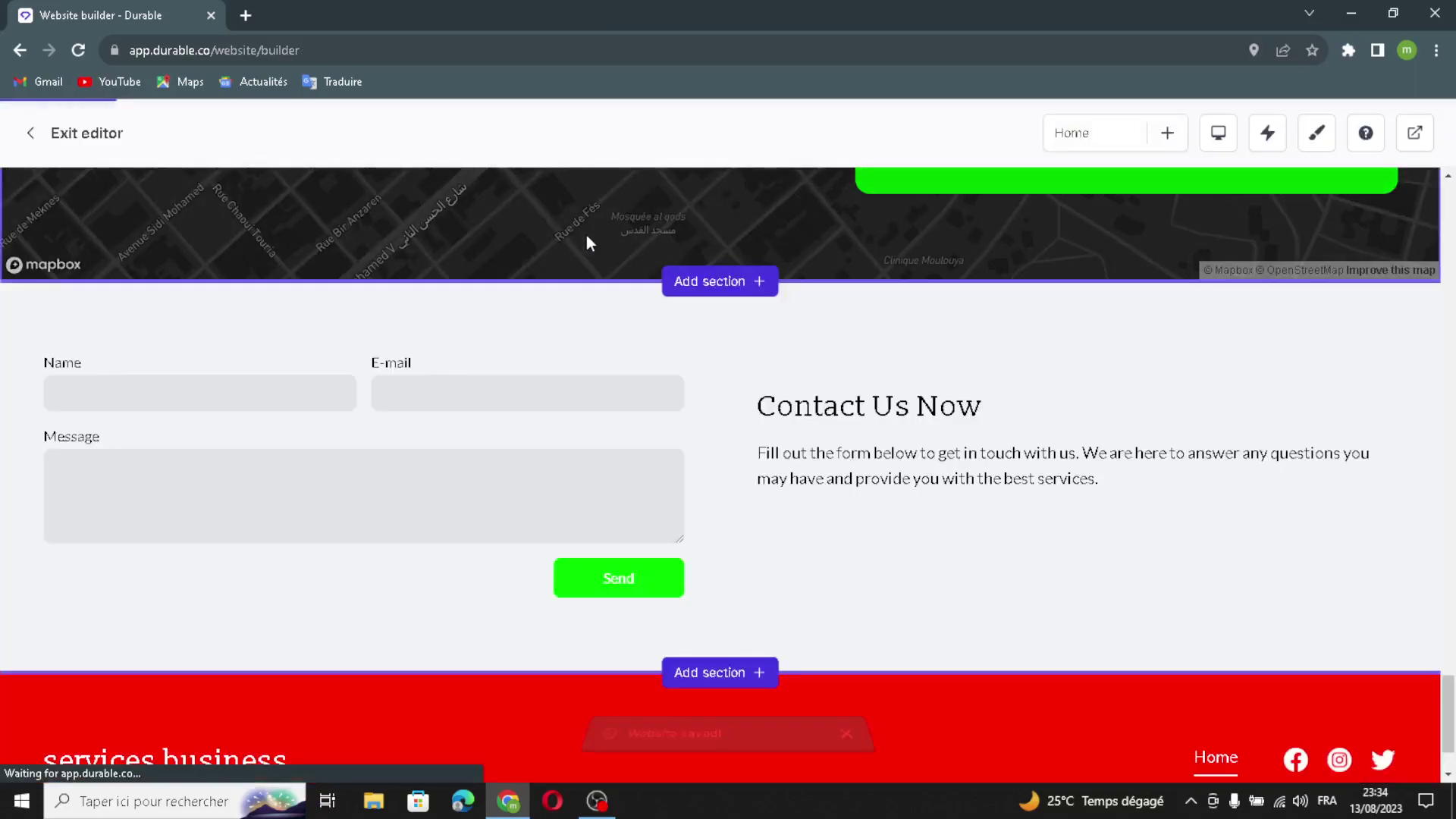
scroll(893, 421, "up", 15)
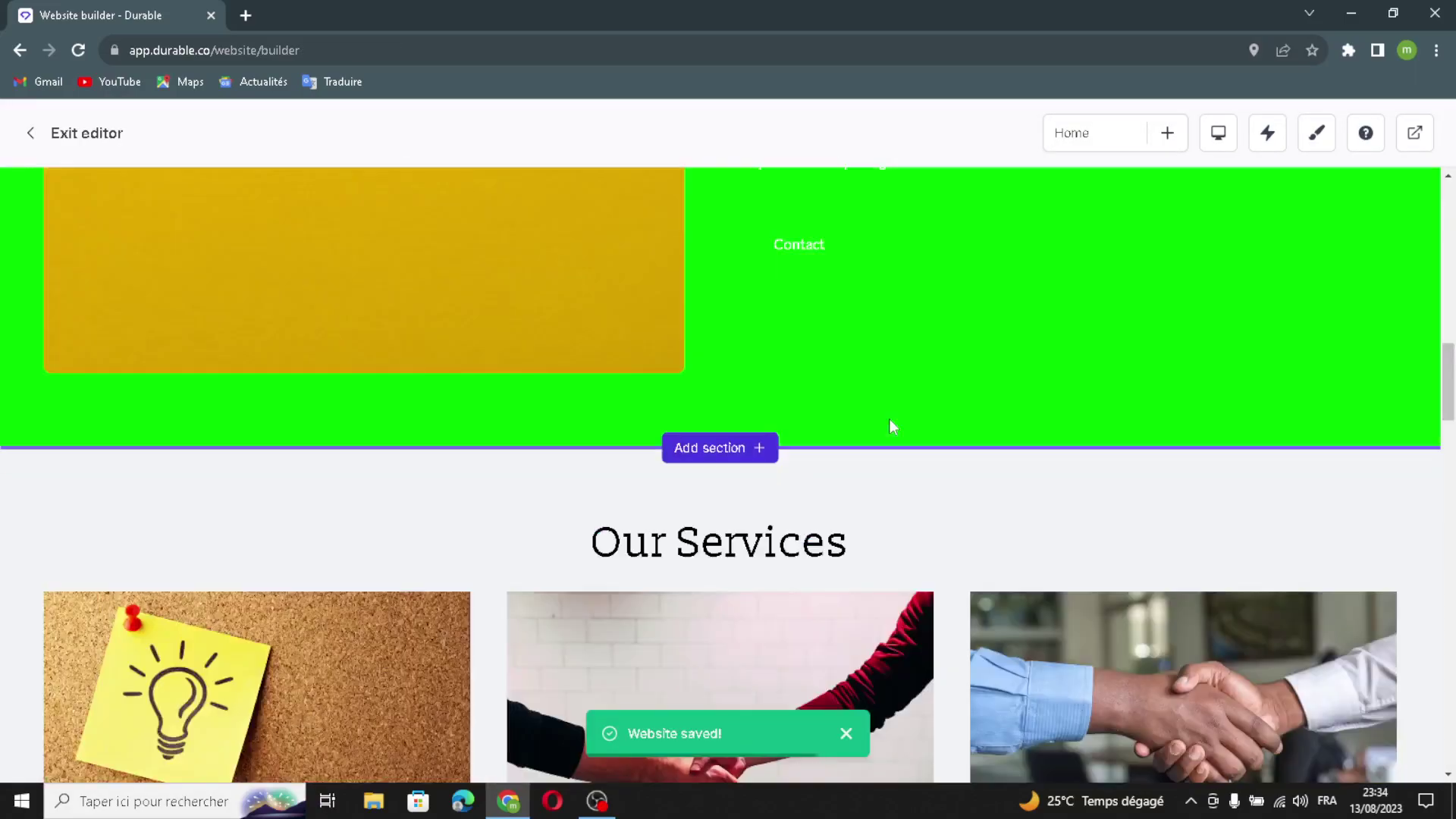
scroll(879, 394, "up", 5)
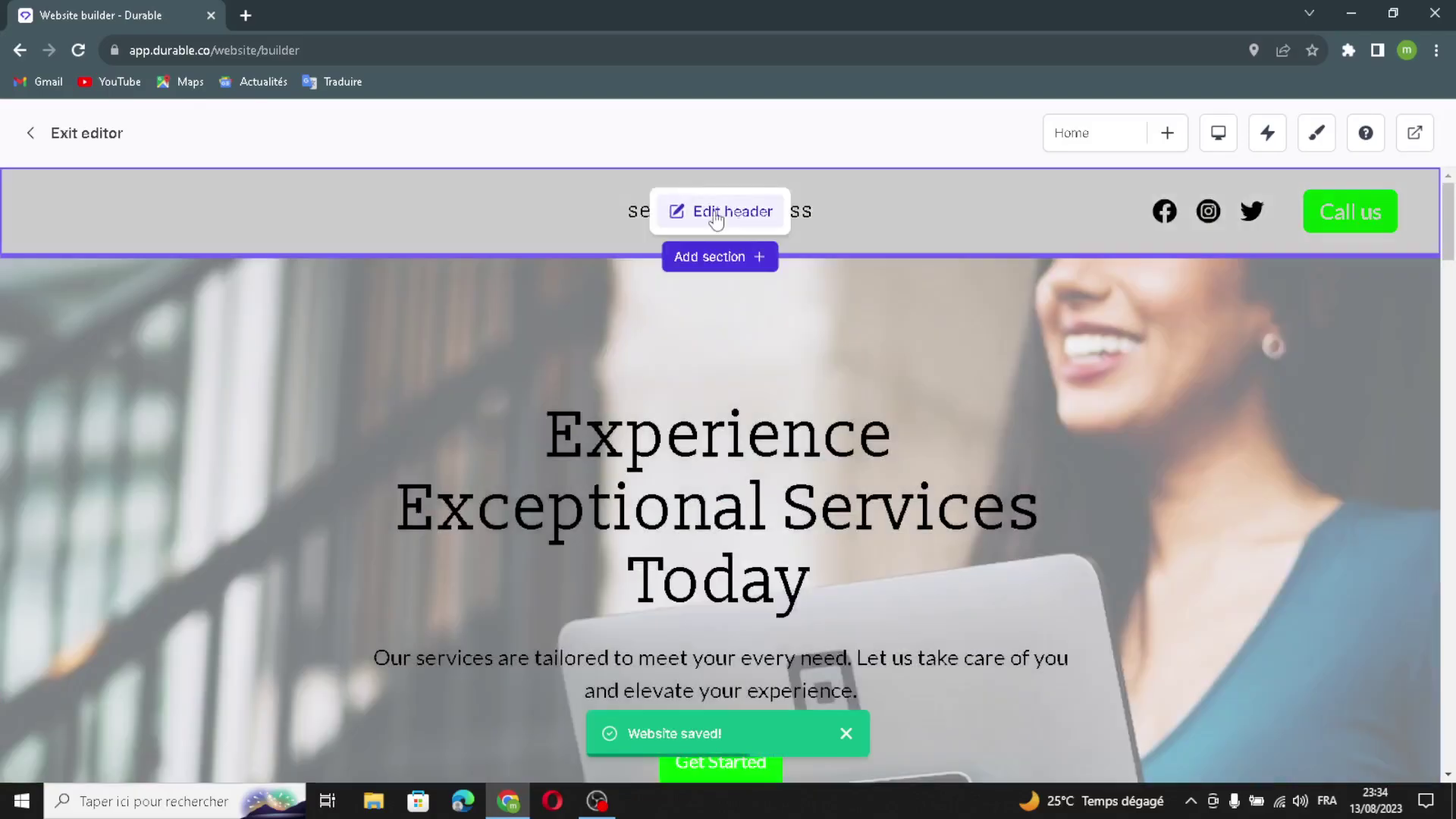
Check the header's site name, Logo toggle, and the Call us button label and link
left_click(717, 215)
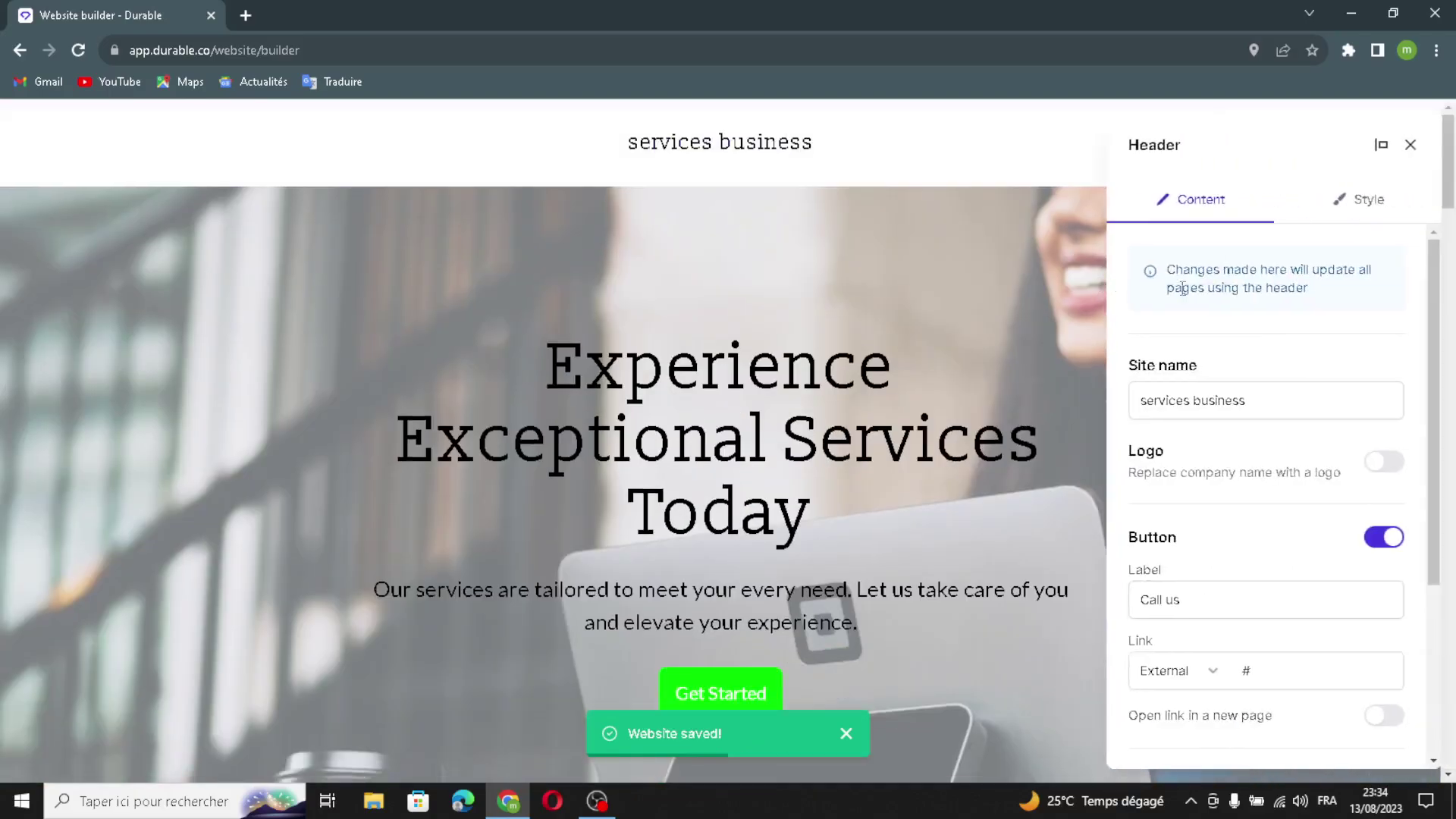
triple_click(1251, 401)
left_click(1267, 393)
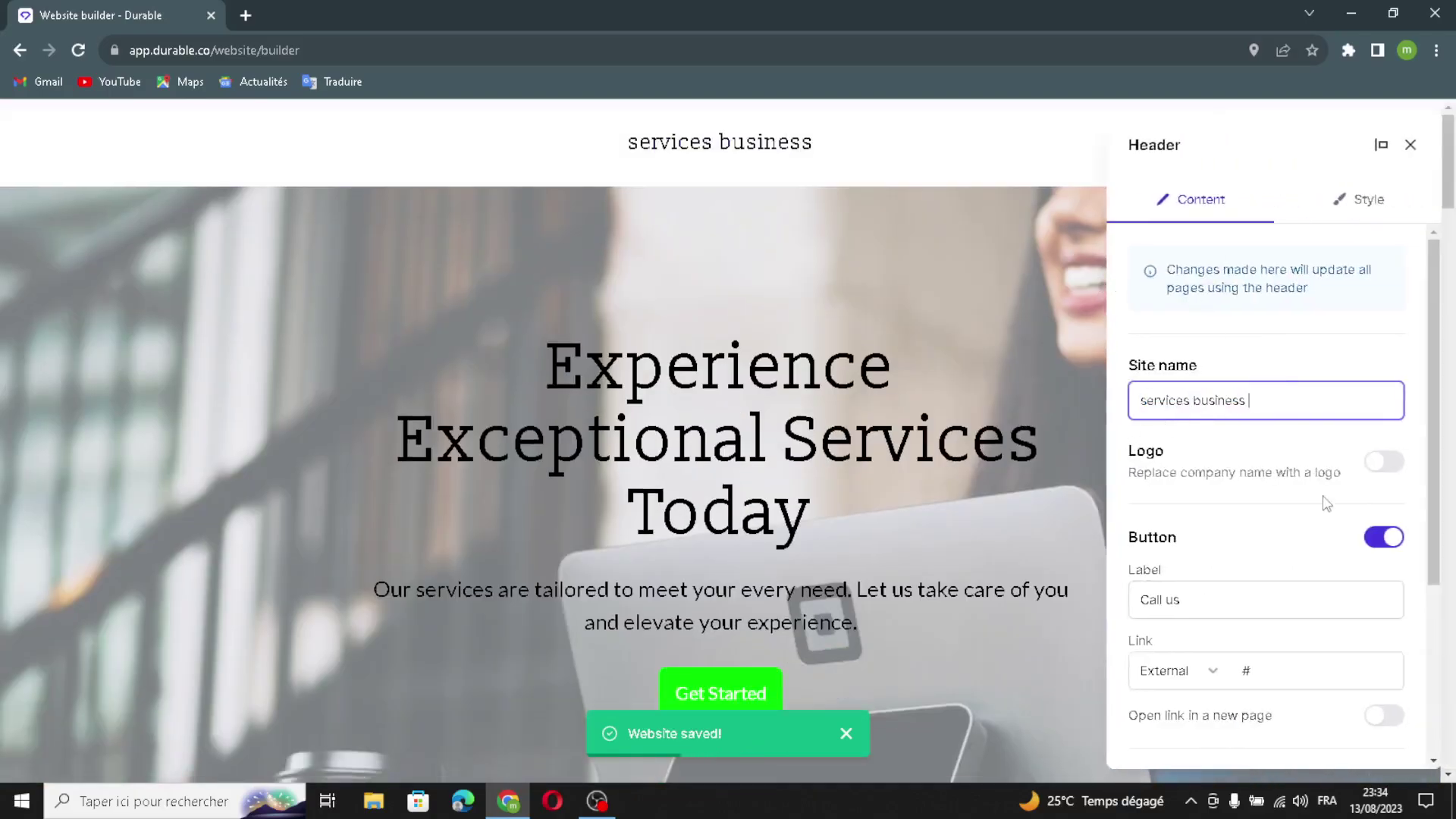
left_click(1382, 461)
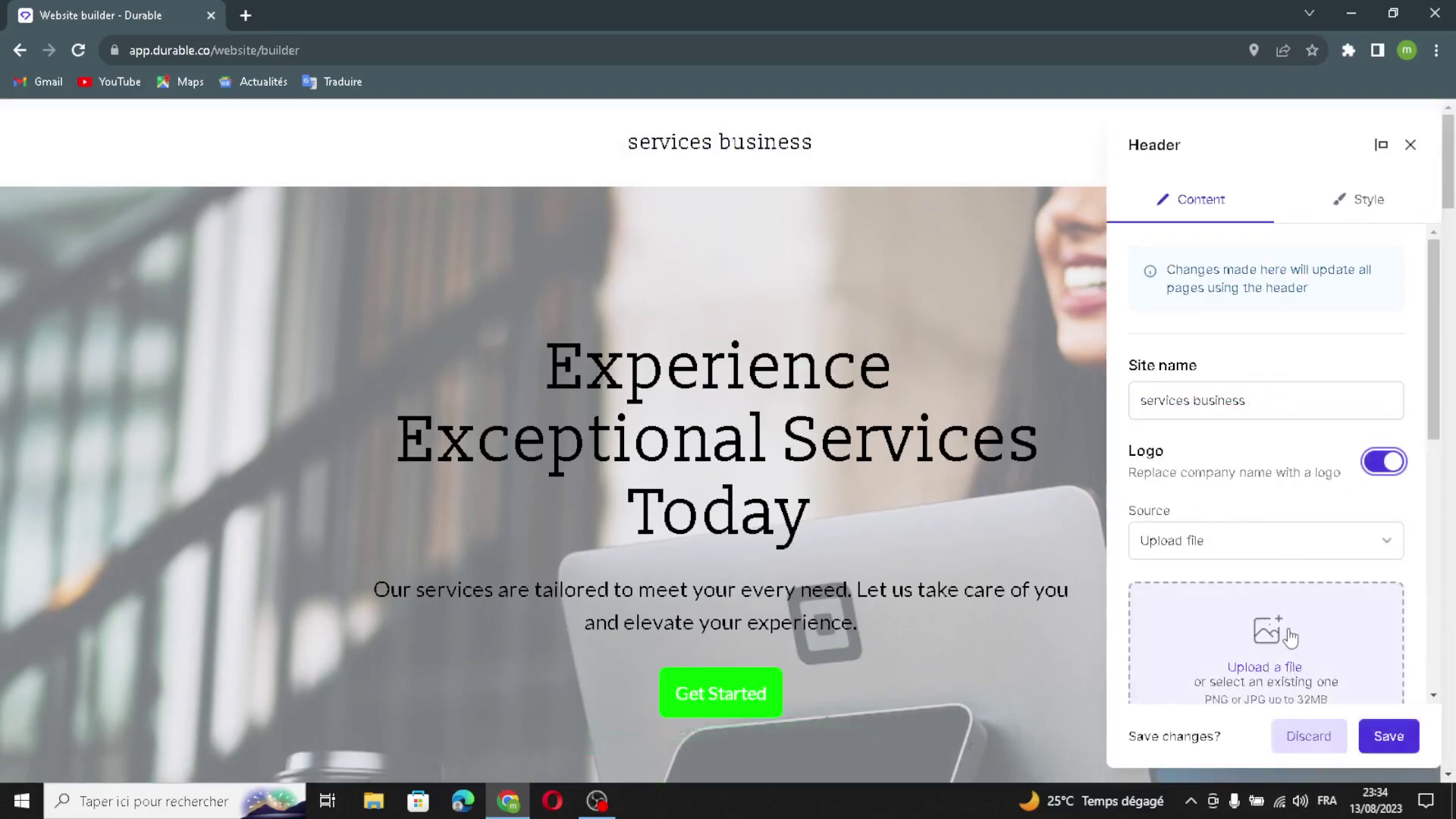
scroll(1290, 637, "down", 5)
left_click(1182, 498)
left_click_drag(1213, 499, 1095, 506)
left_click(1234, 506)
scroll(1215, 558, "down", 2)
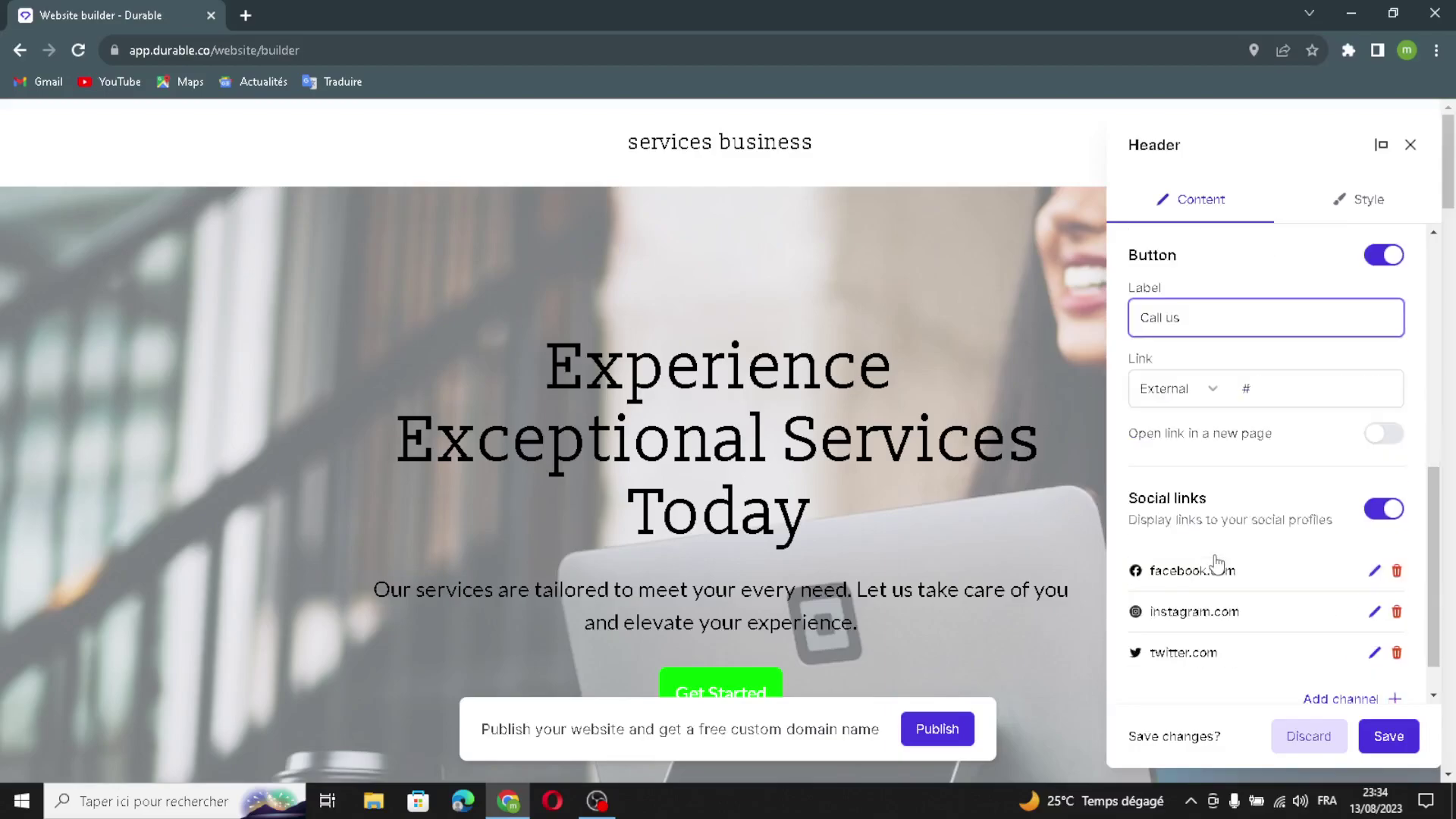
left_click(1328, 392)
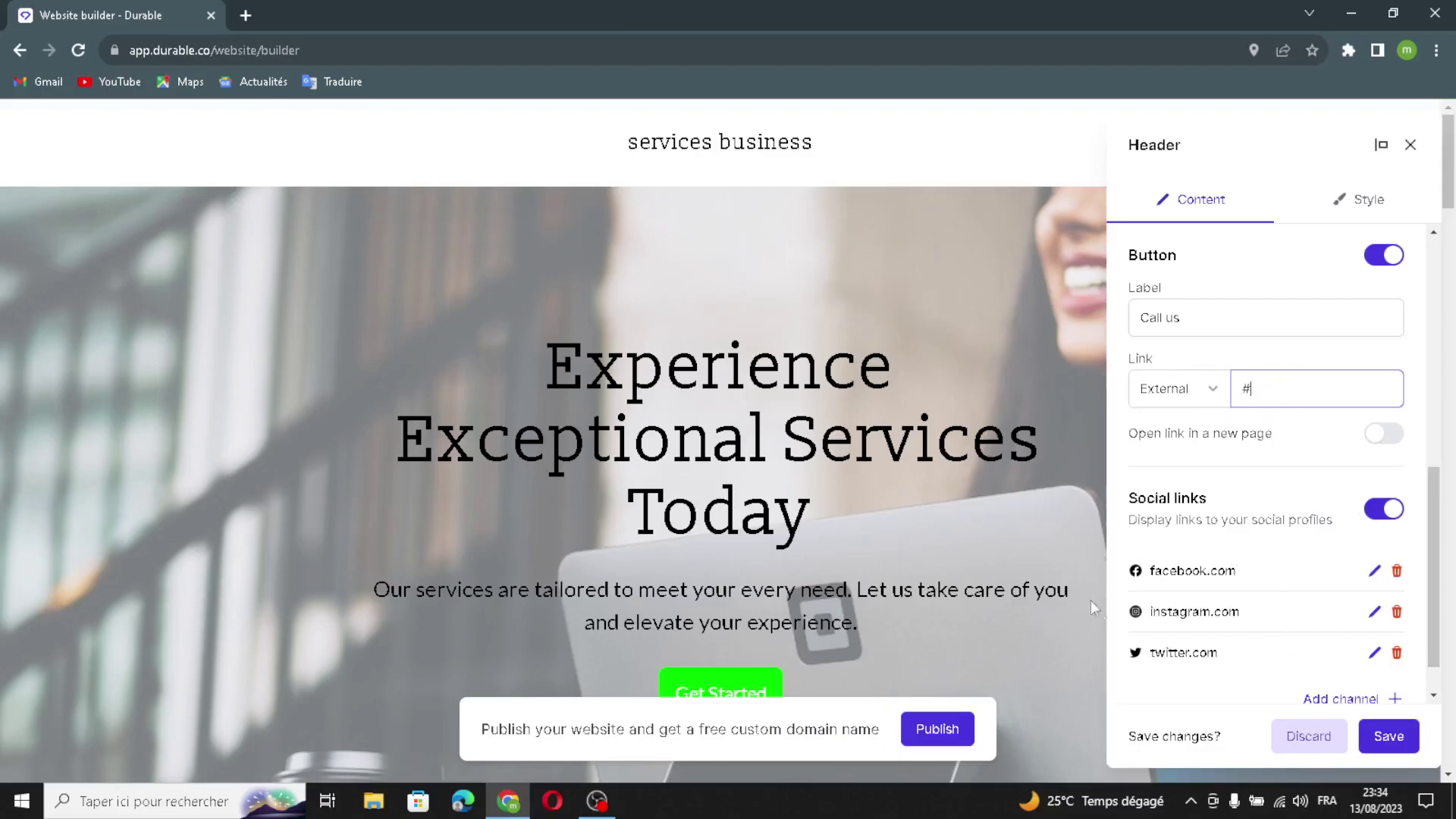
Try adding a social channel, discard it, and save the header
scroll(1254, 546, "down", 1)
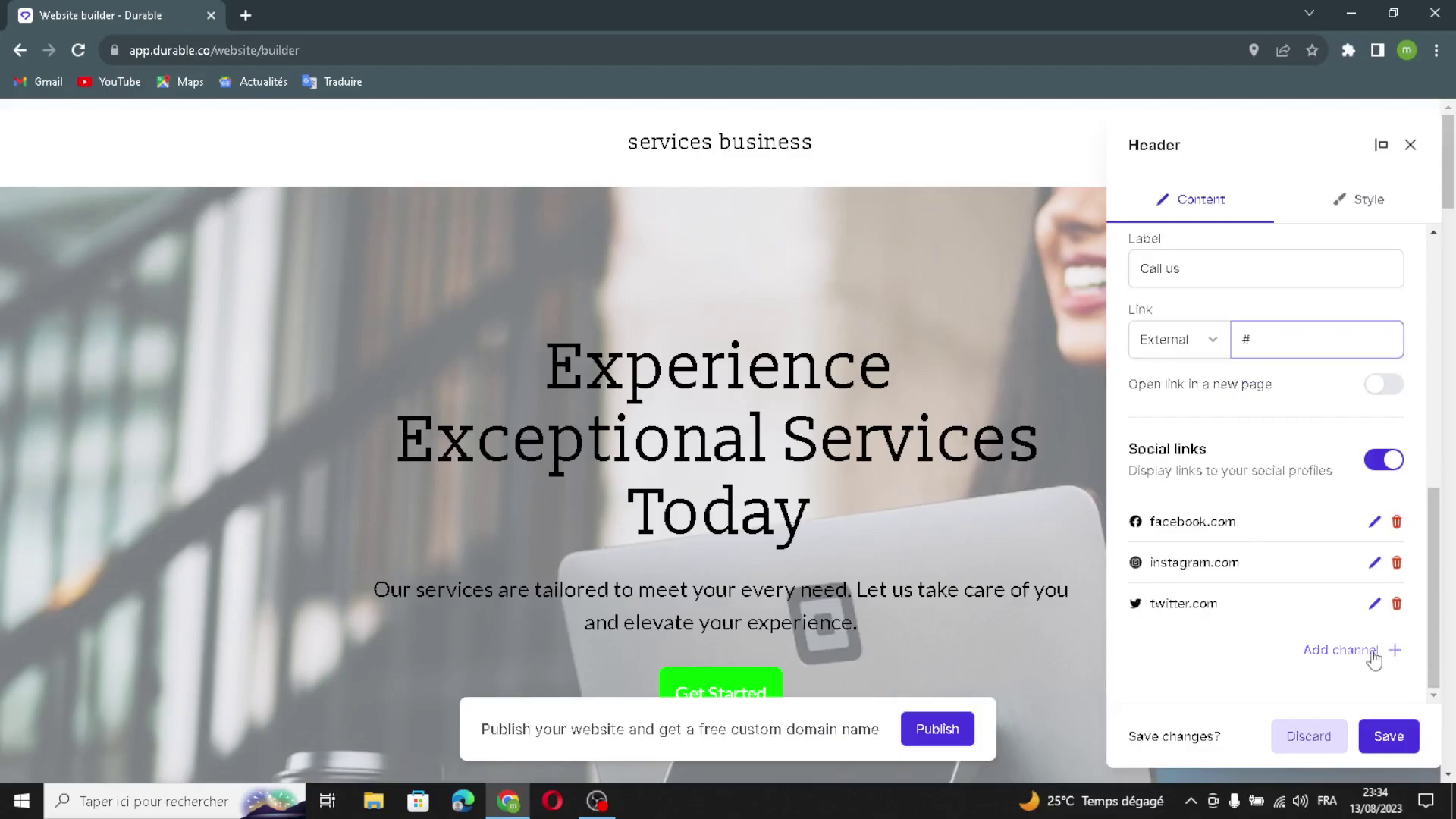
left_click(1368, 650)
left_click(636, 412)
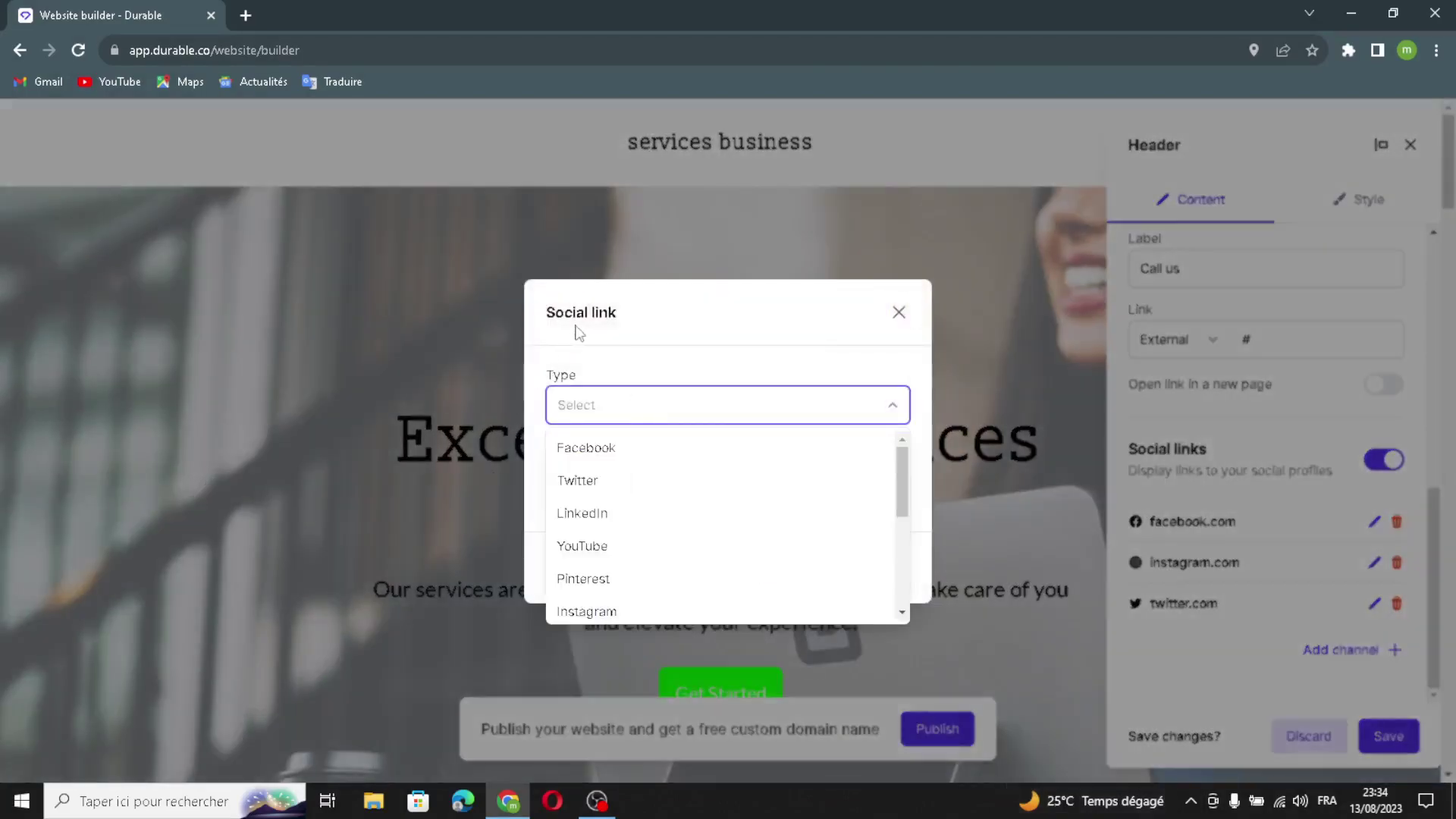
left_click(606, 421)
left_click(615, 490)
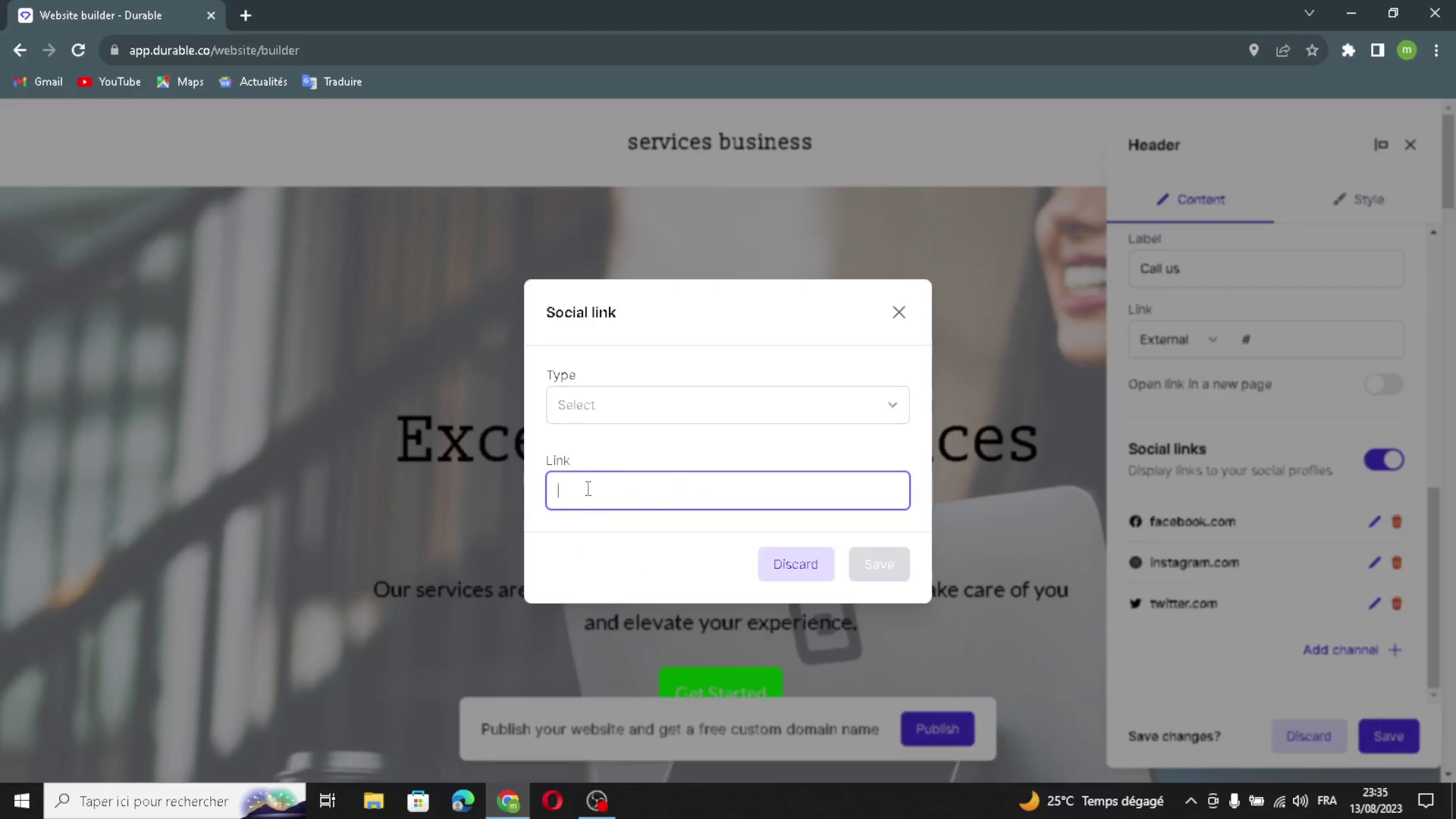
left_click(898, 312)
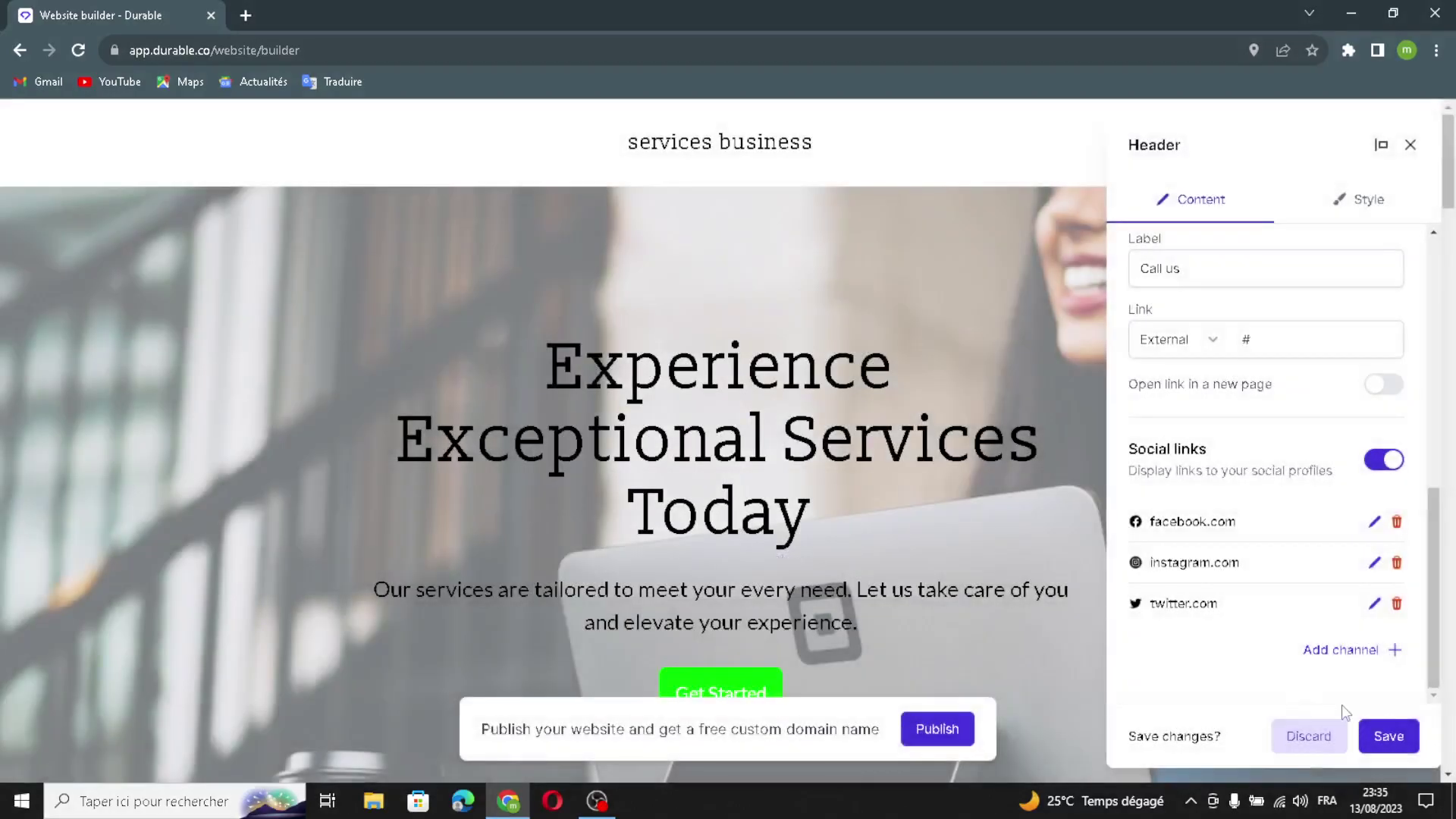
left_click(1388, 736)
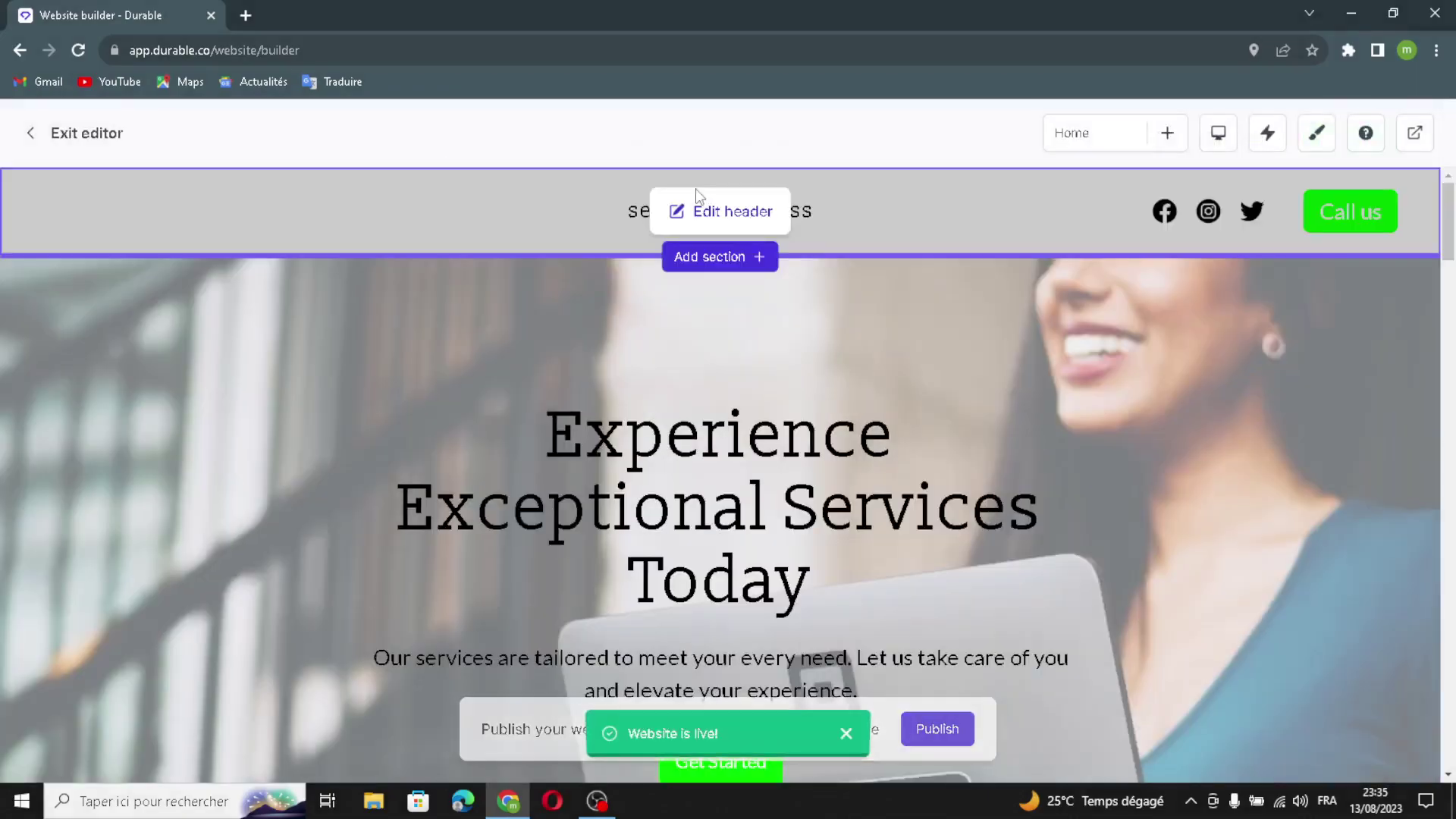
left_click(719, 256)
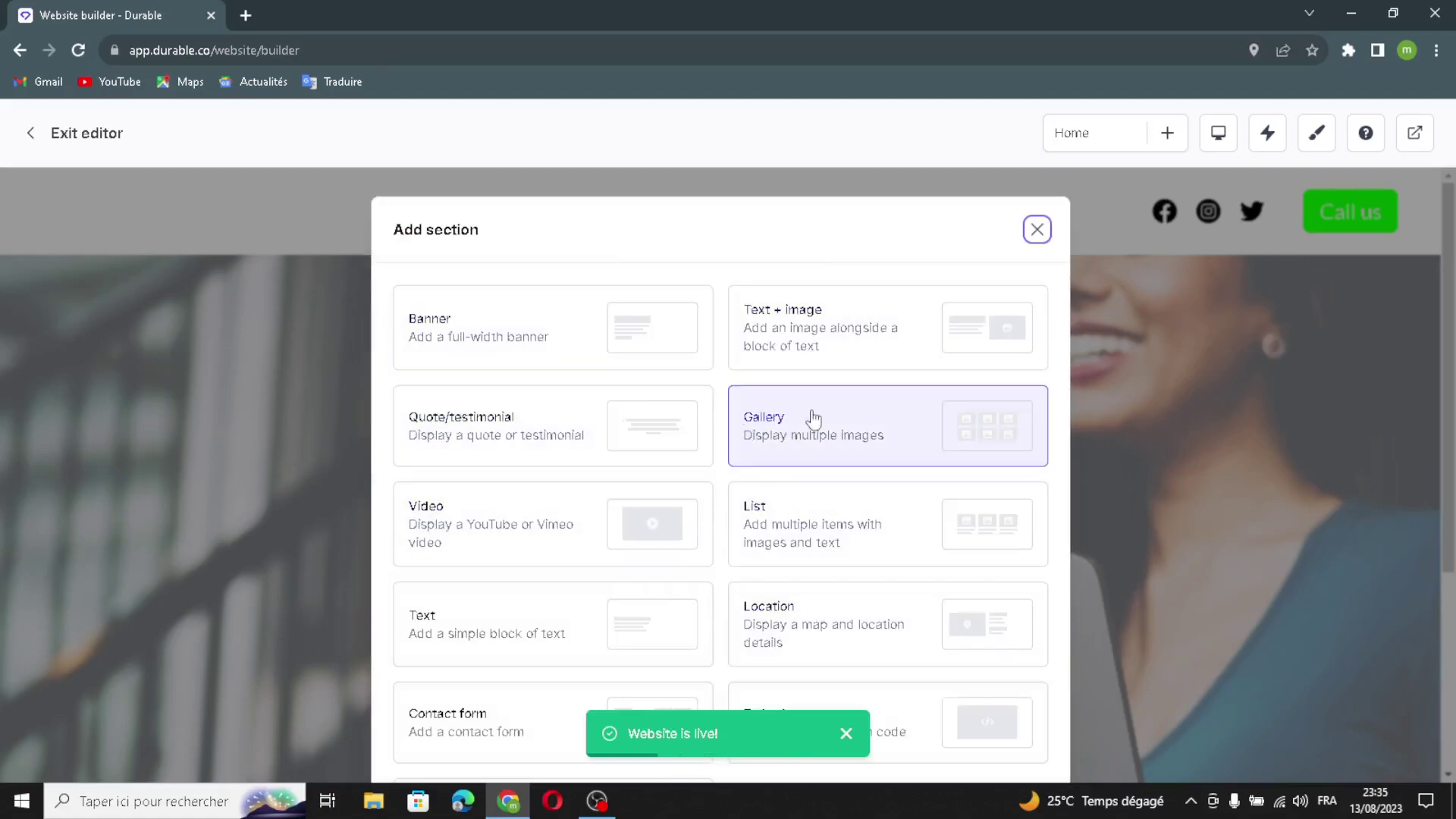
left_click(1036, 230)
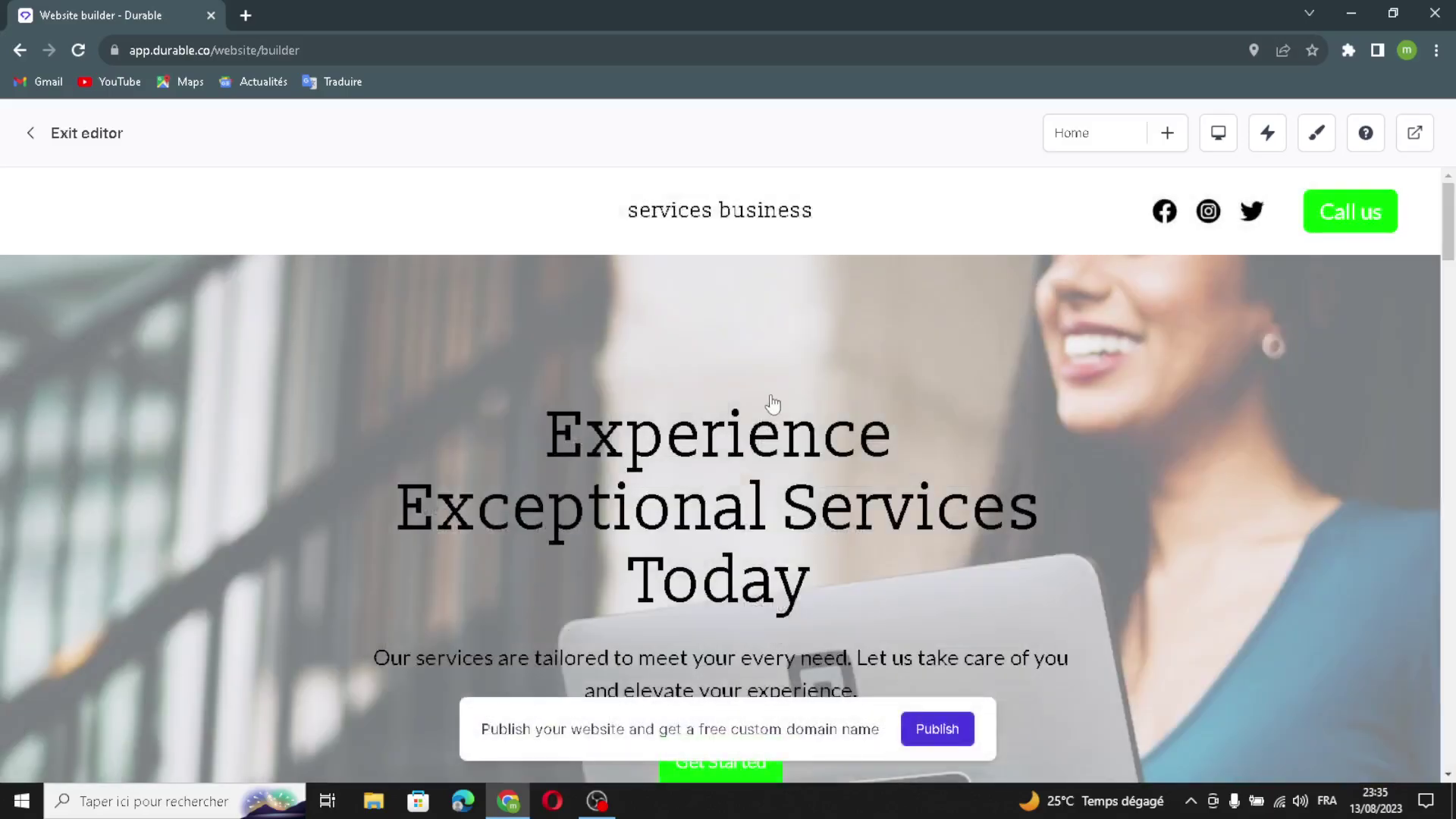
scroll(825, 476, "down", 2)
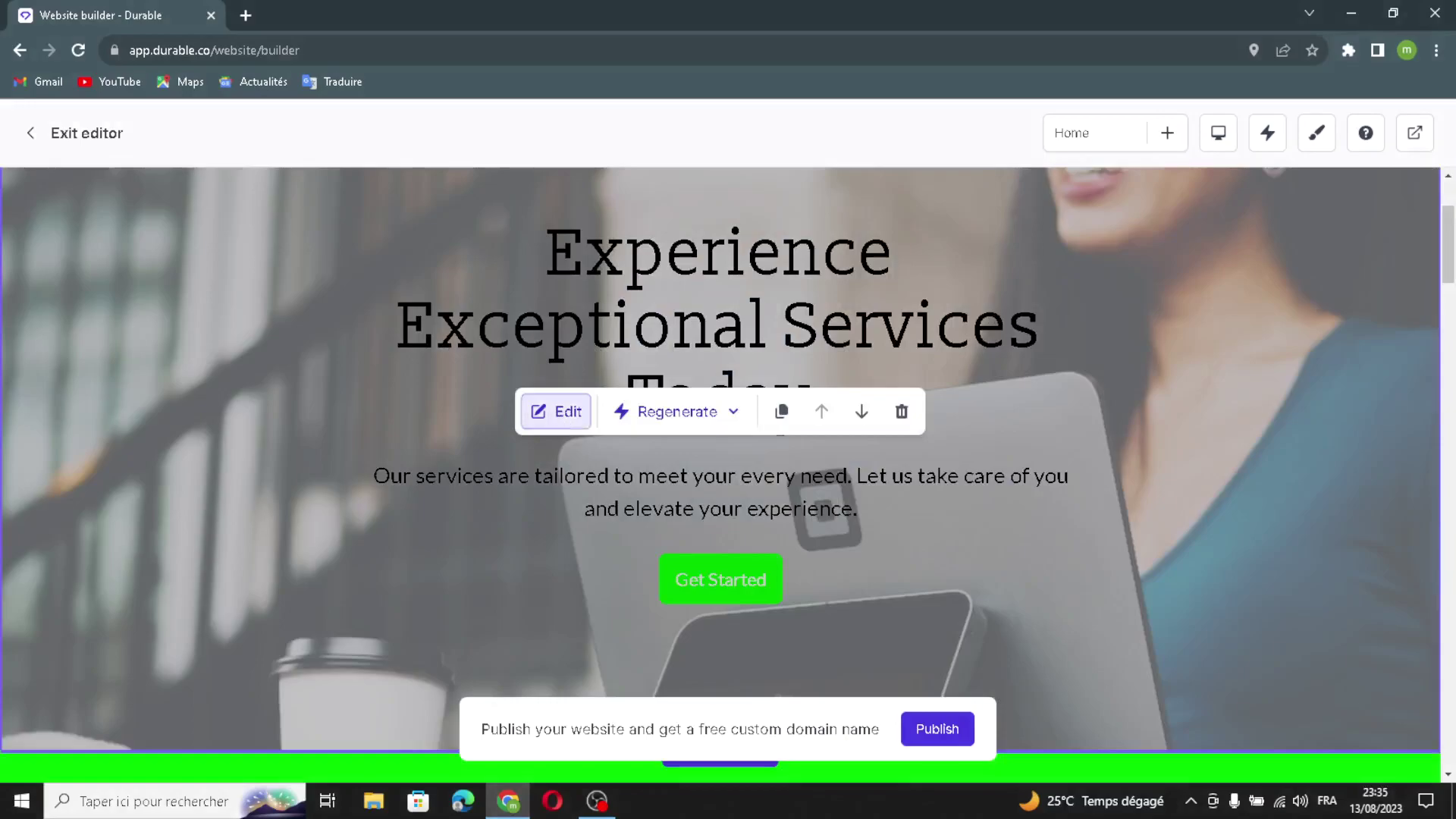
Regenerate the banner heading and subtext with AI
left_click(553, 413)
left_click_drag(1374, 294, 1329, 269)
left_click(1366, 258)
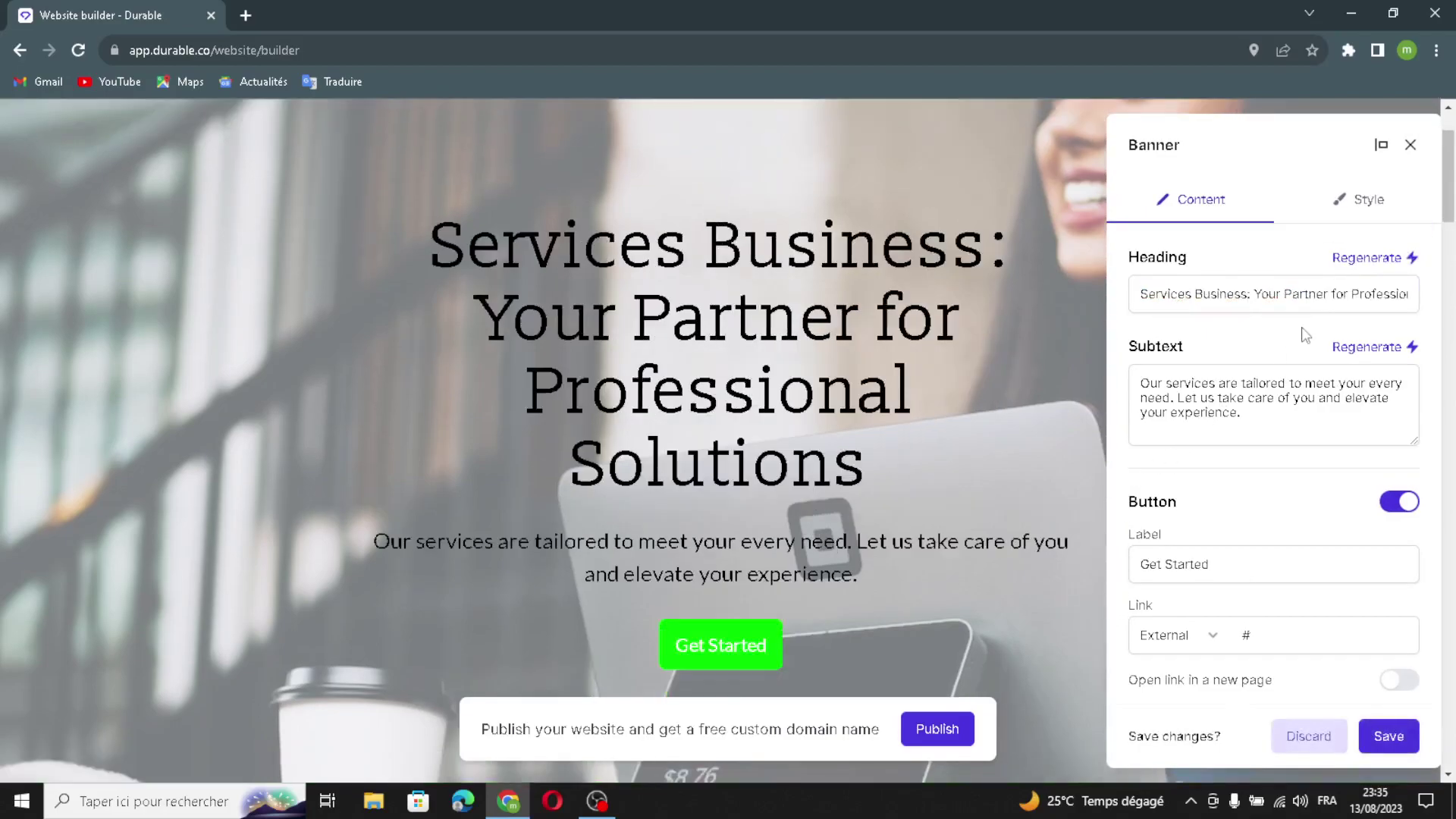
triple_click(1269, 420)
left_click(1328, 421)
left_click(1384, 347)
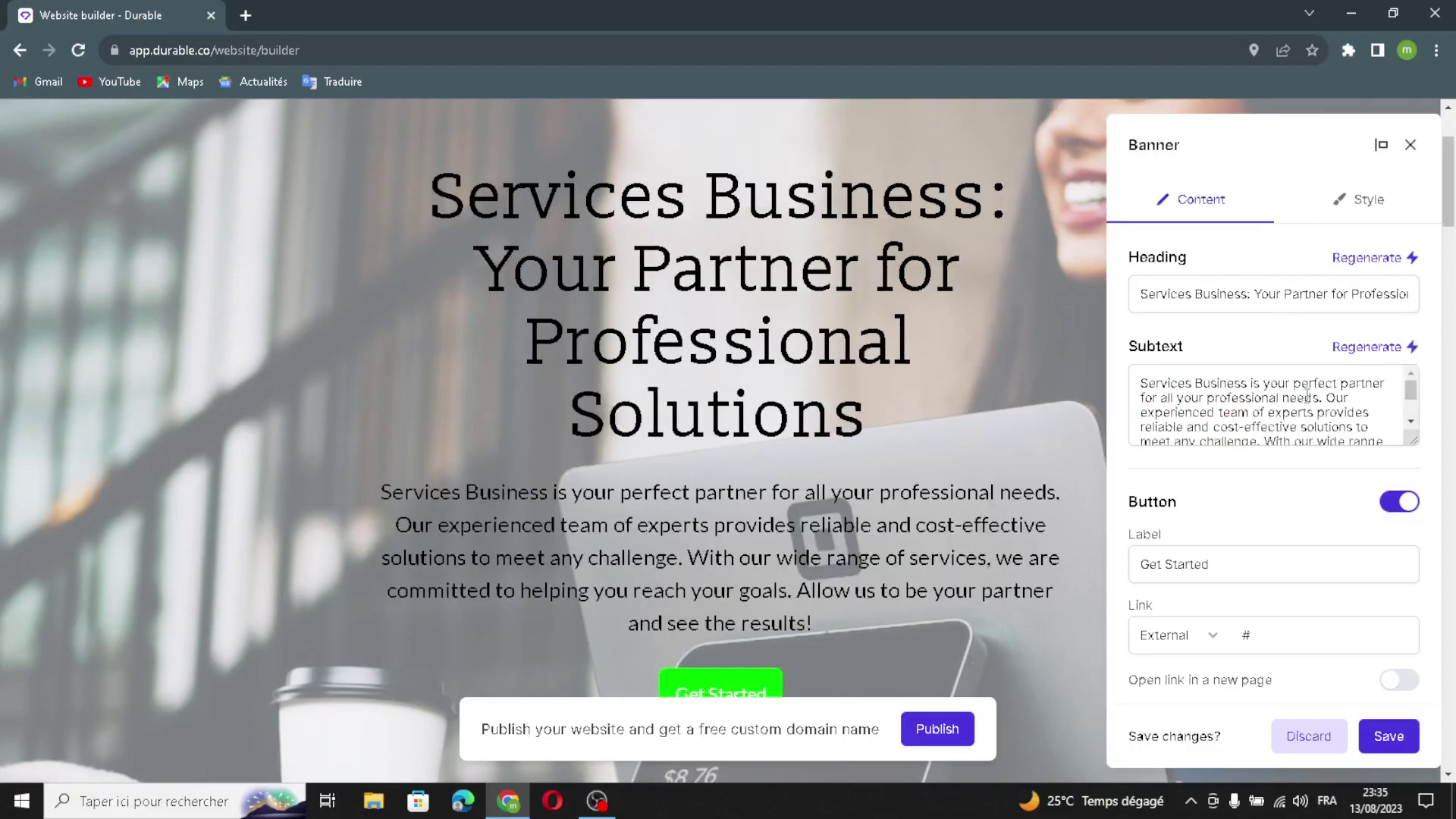
Check the Get Started button label and link, then save the banner
scroll(1278, 437, "down", 2)
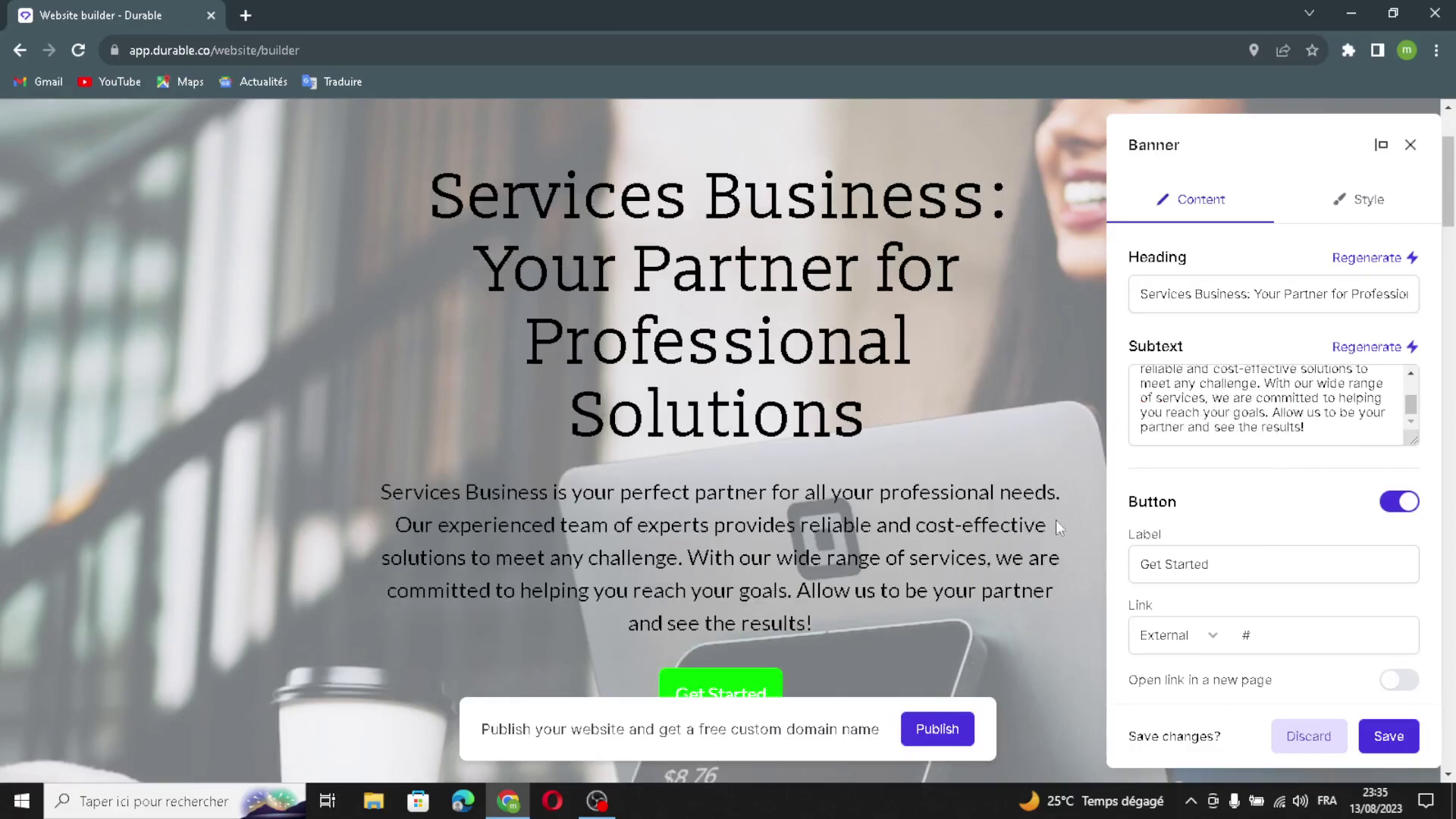
left_click_drag(1210, 564, 1124, 562)
left_click(1258, 551)
left_click(1347, 623)
left_click(1392, 734)
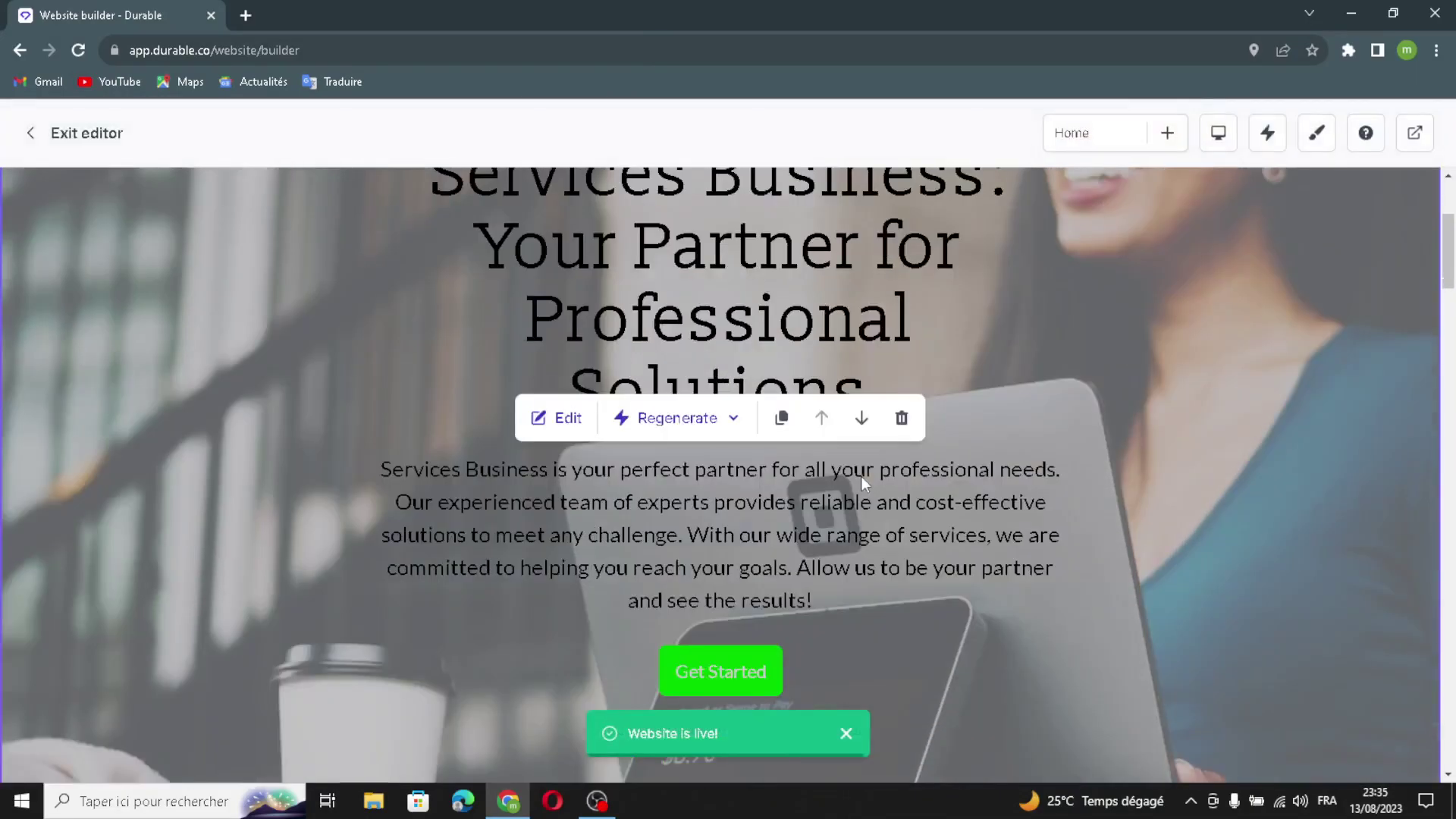
scroll(861, 476, "down", 10)
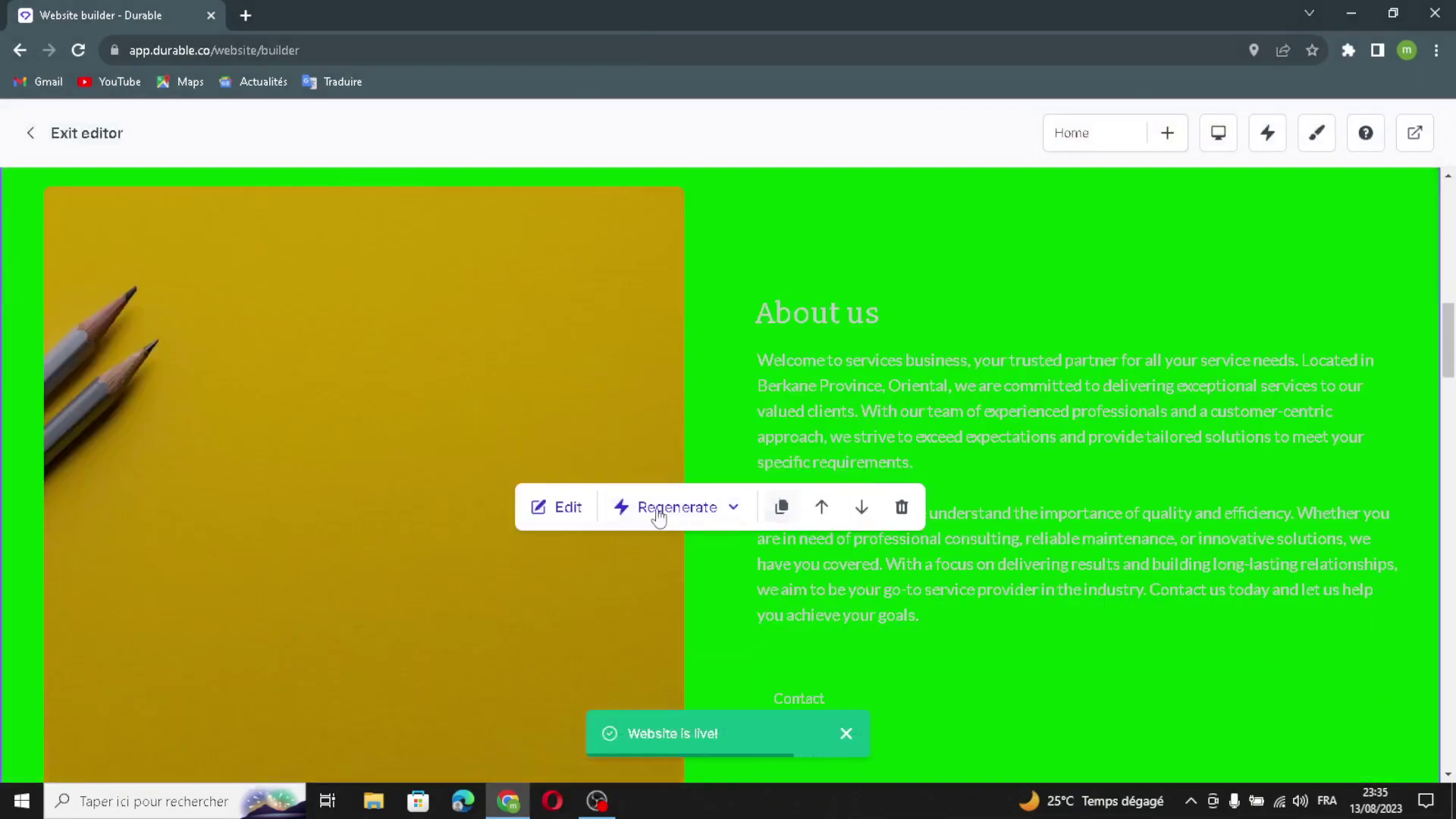
Regenerate the About us section's text content and image
left_click(553, 509)
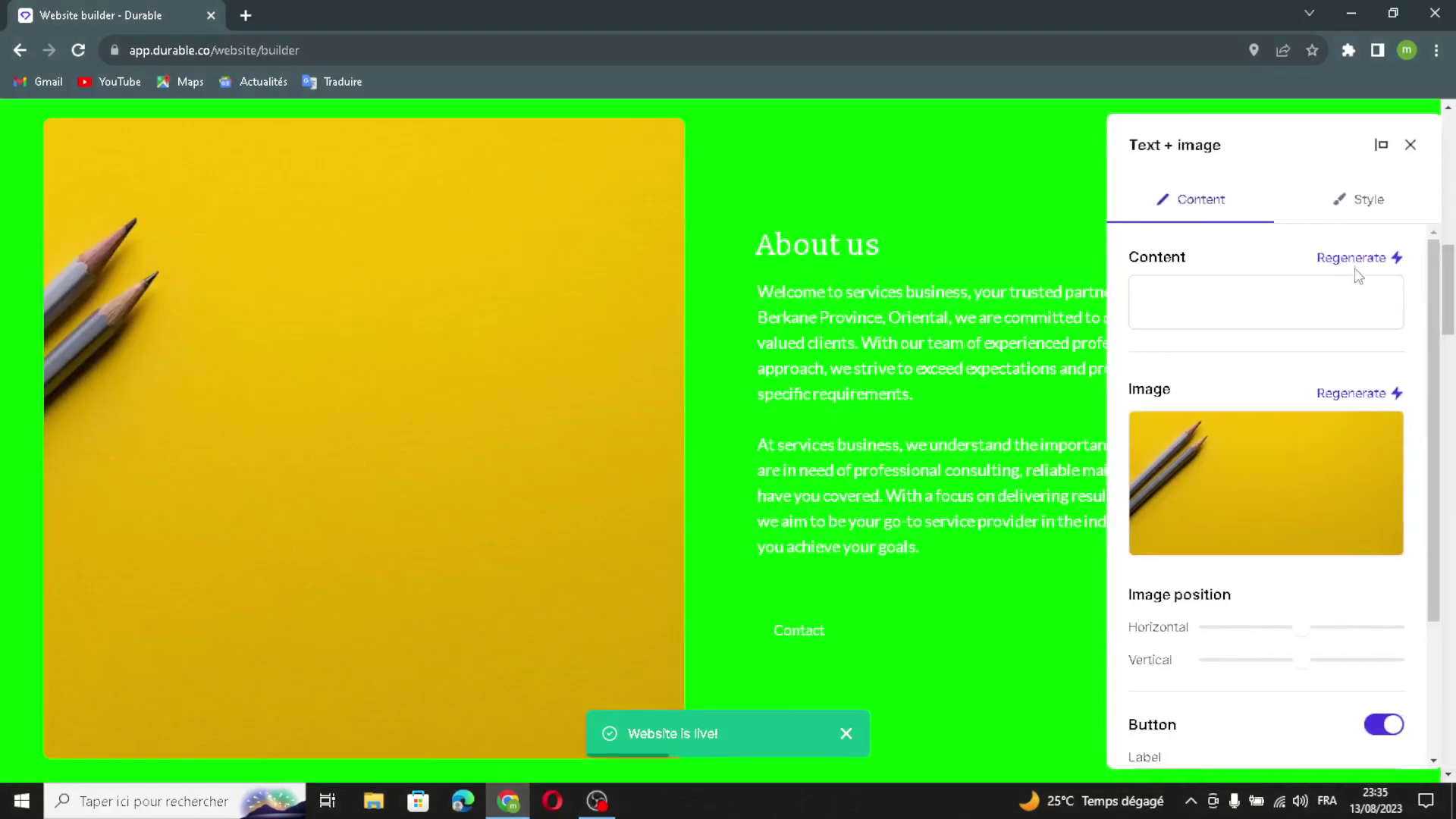
left_click(1323, 315)
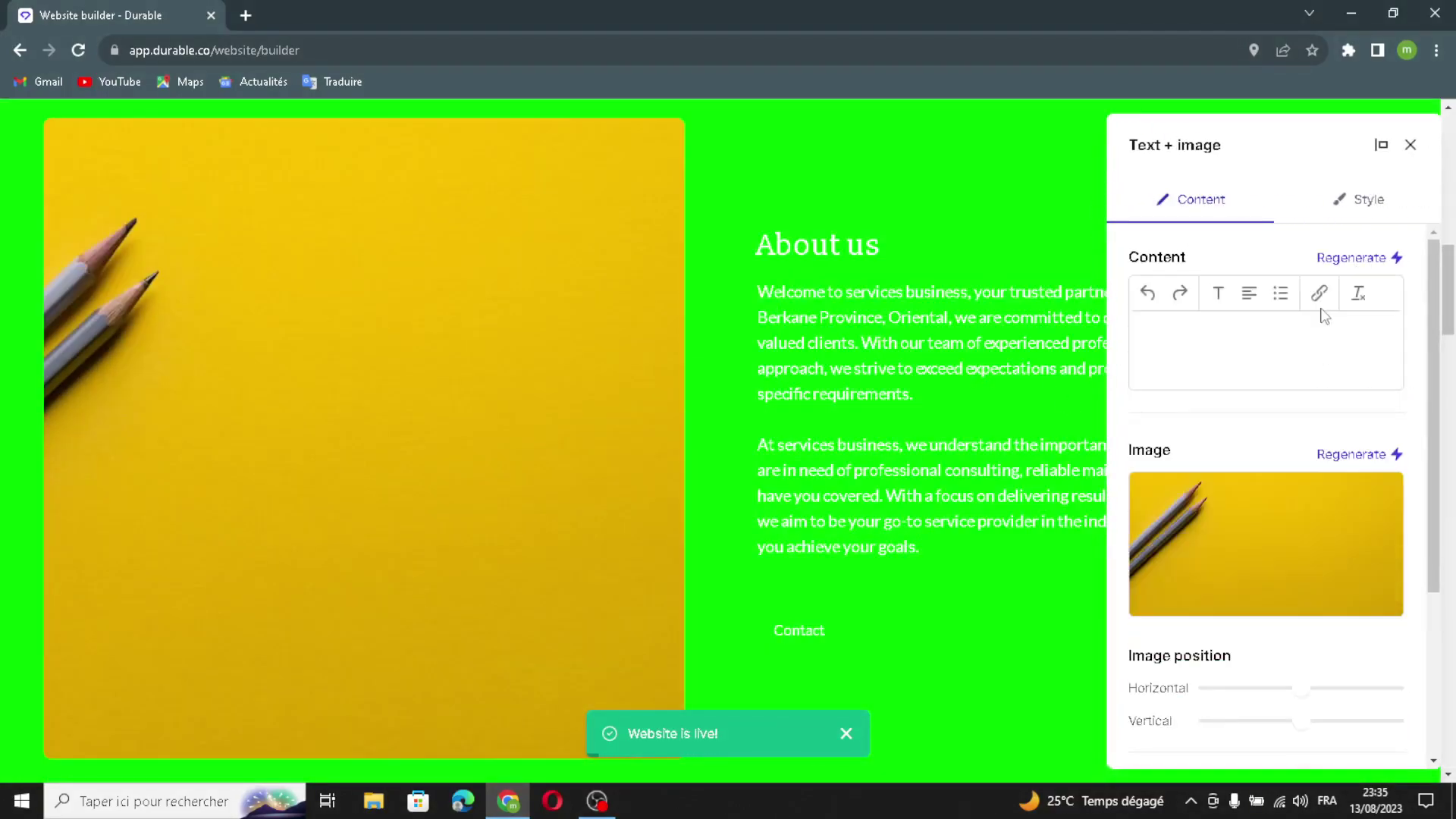
left_click(1351, 257)
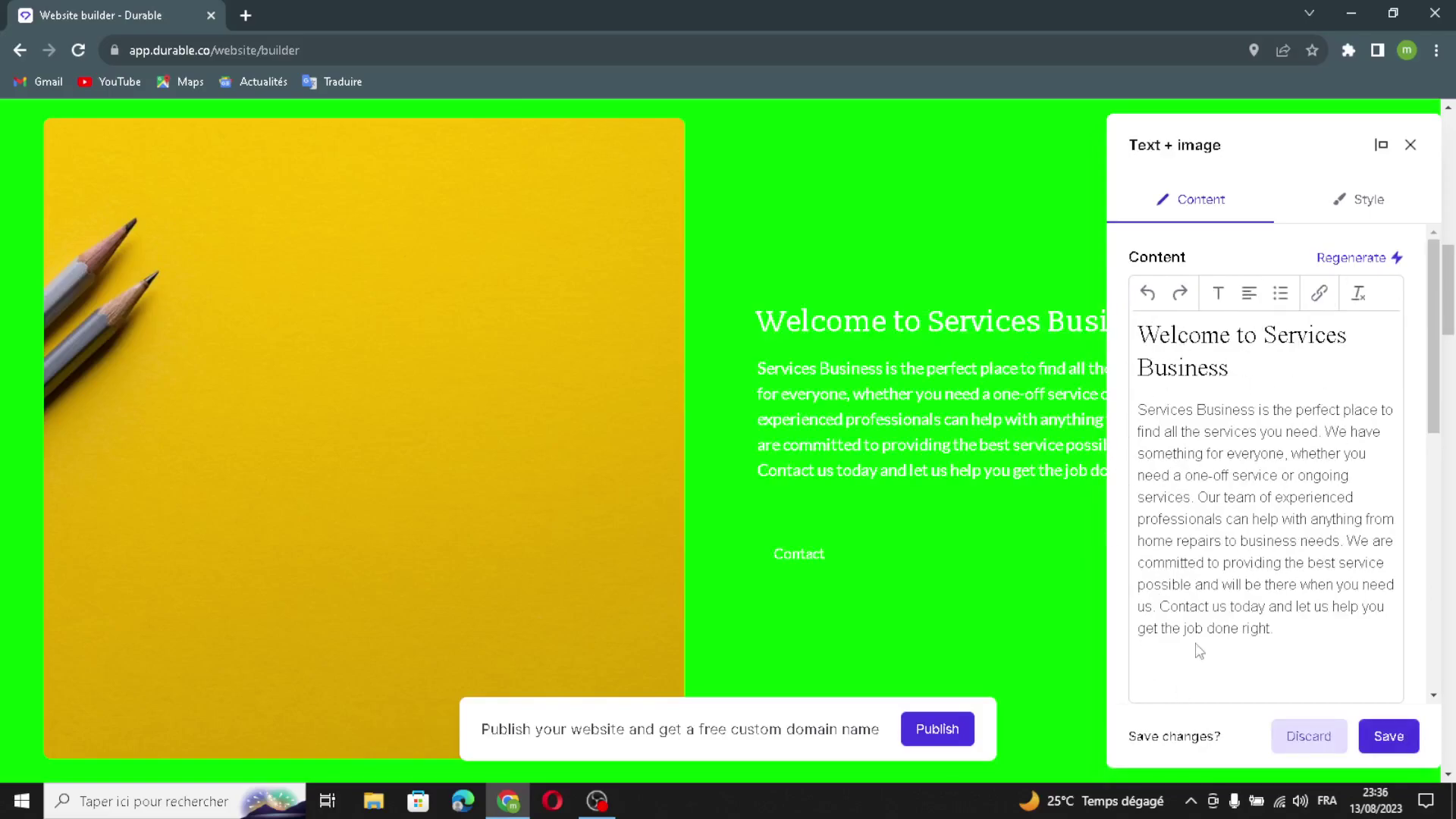
scroll(1213, 621, "down", 4)
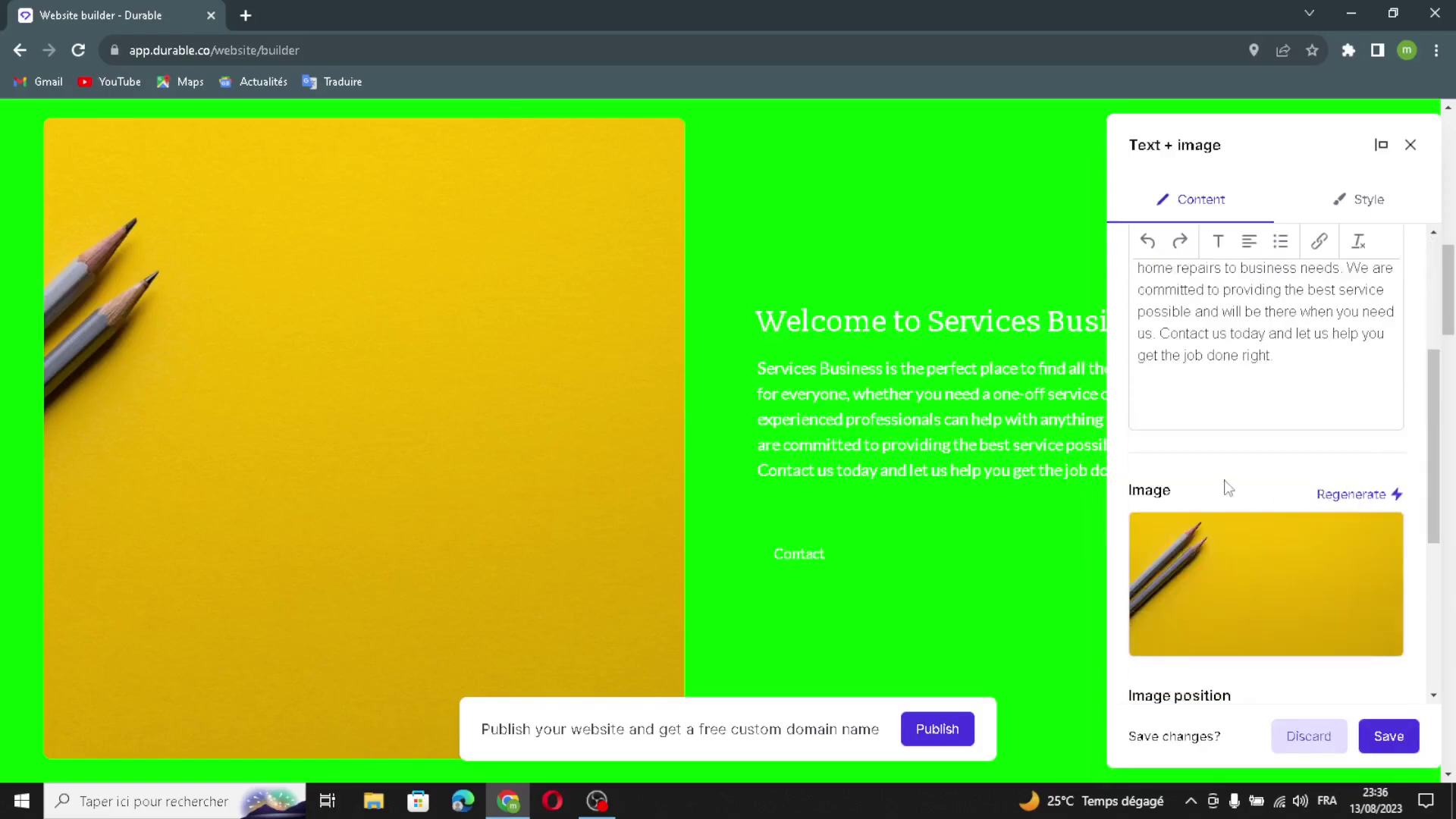
left_click(1349, 494)
Check the Contact button label and link, then save the About section
scroll(1293, 541, "down", 2)
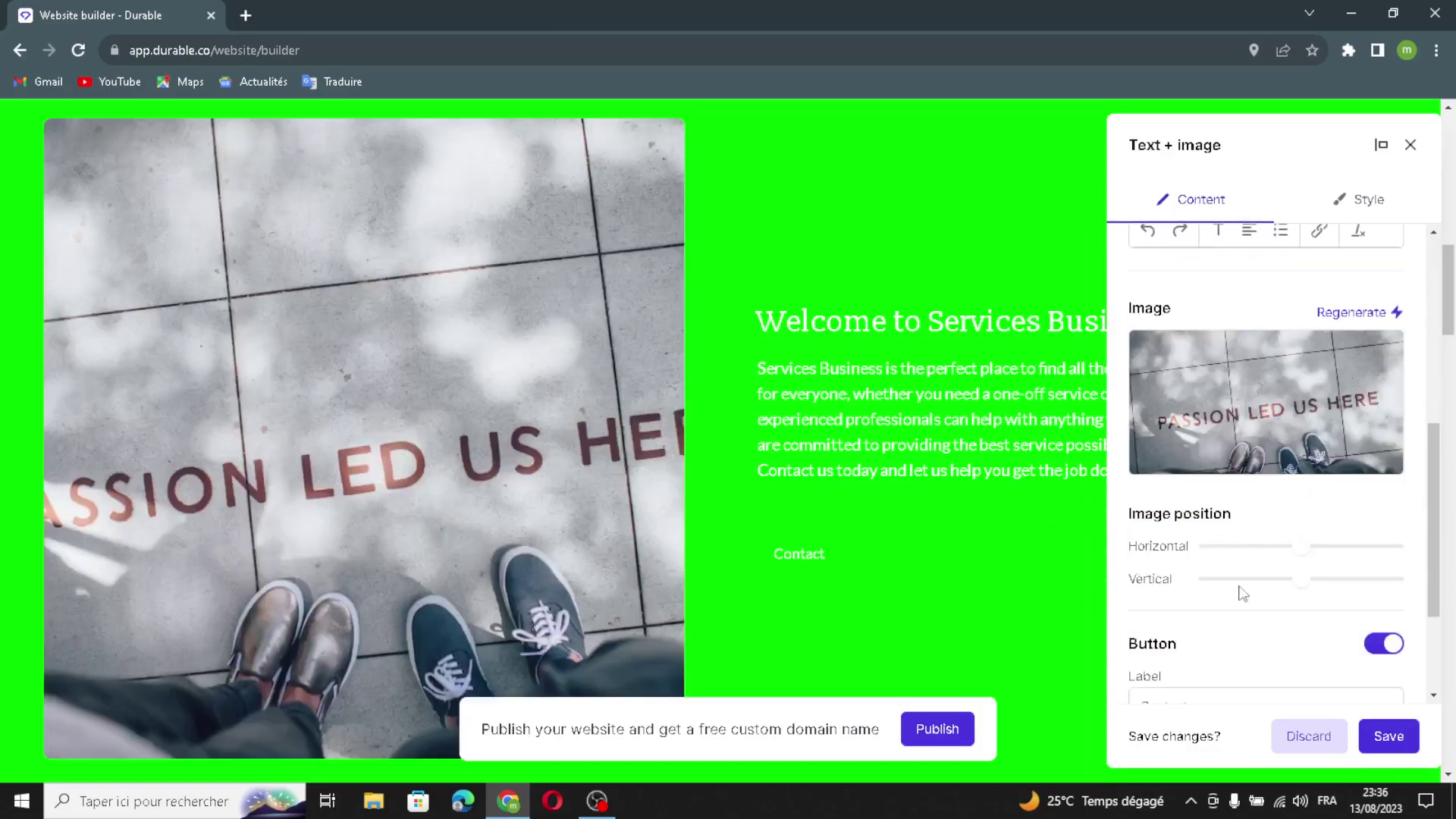
scroll(1221, 522, "down", 1)
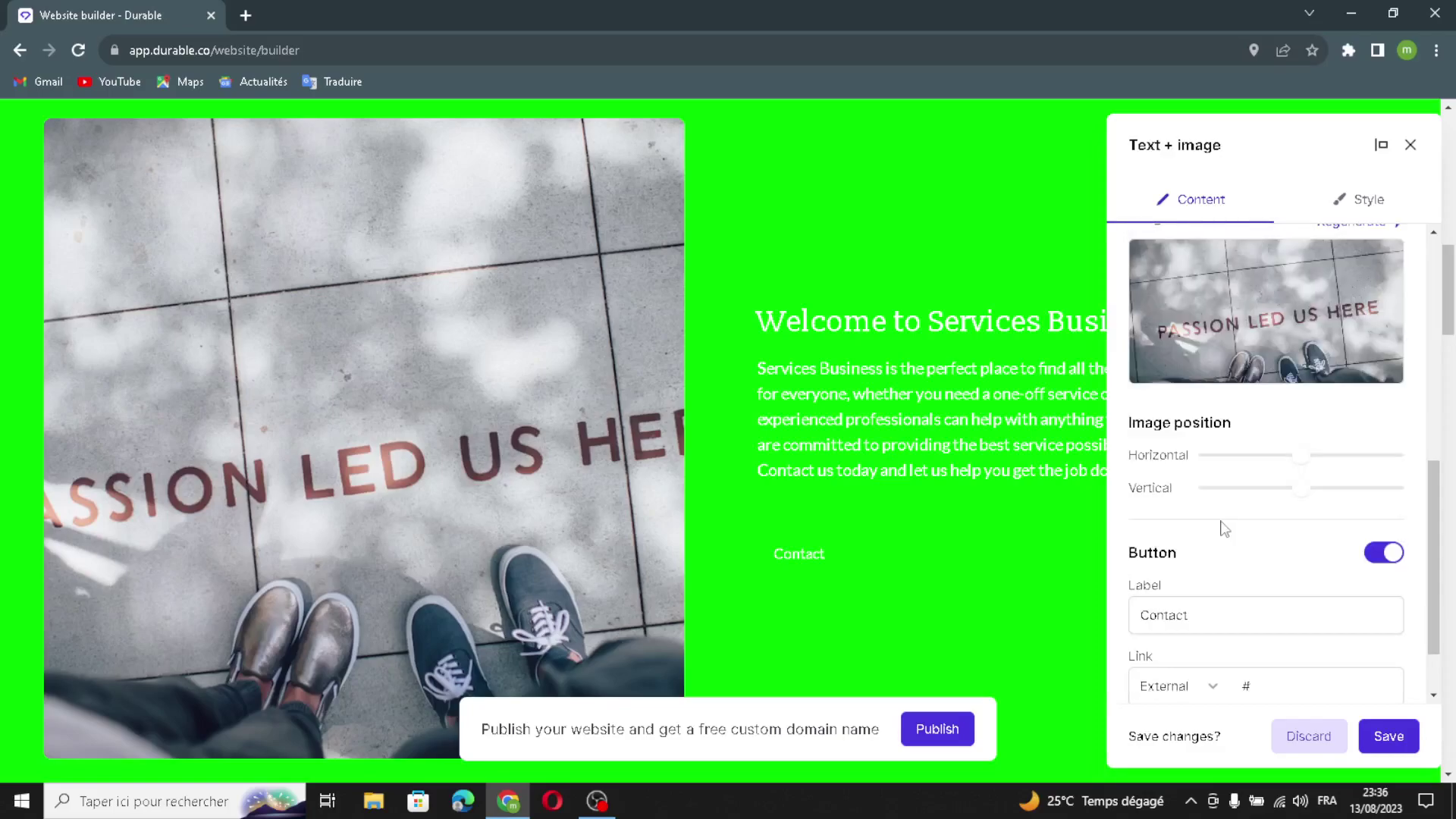
left_click(1224, 616)
scroll(1240, 627, "down", 1)
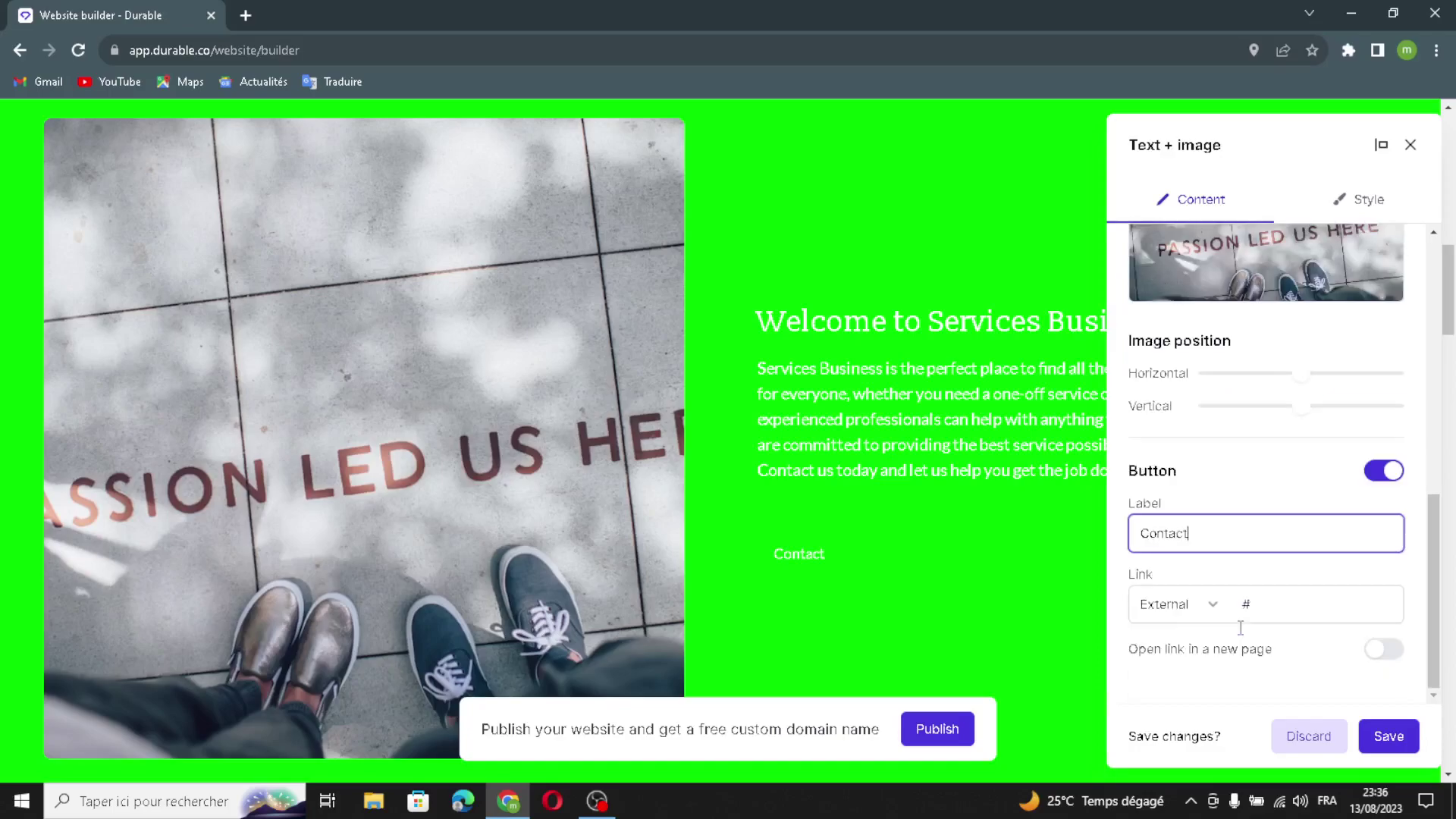
left_click(1279, 604)
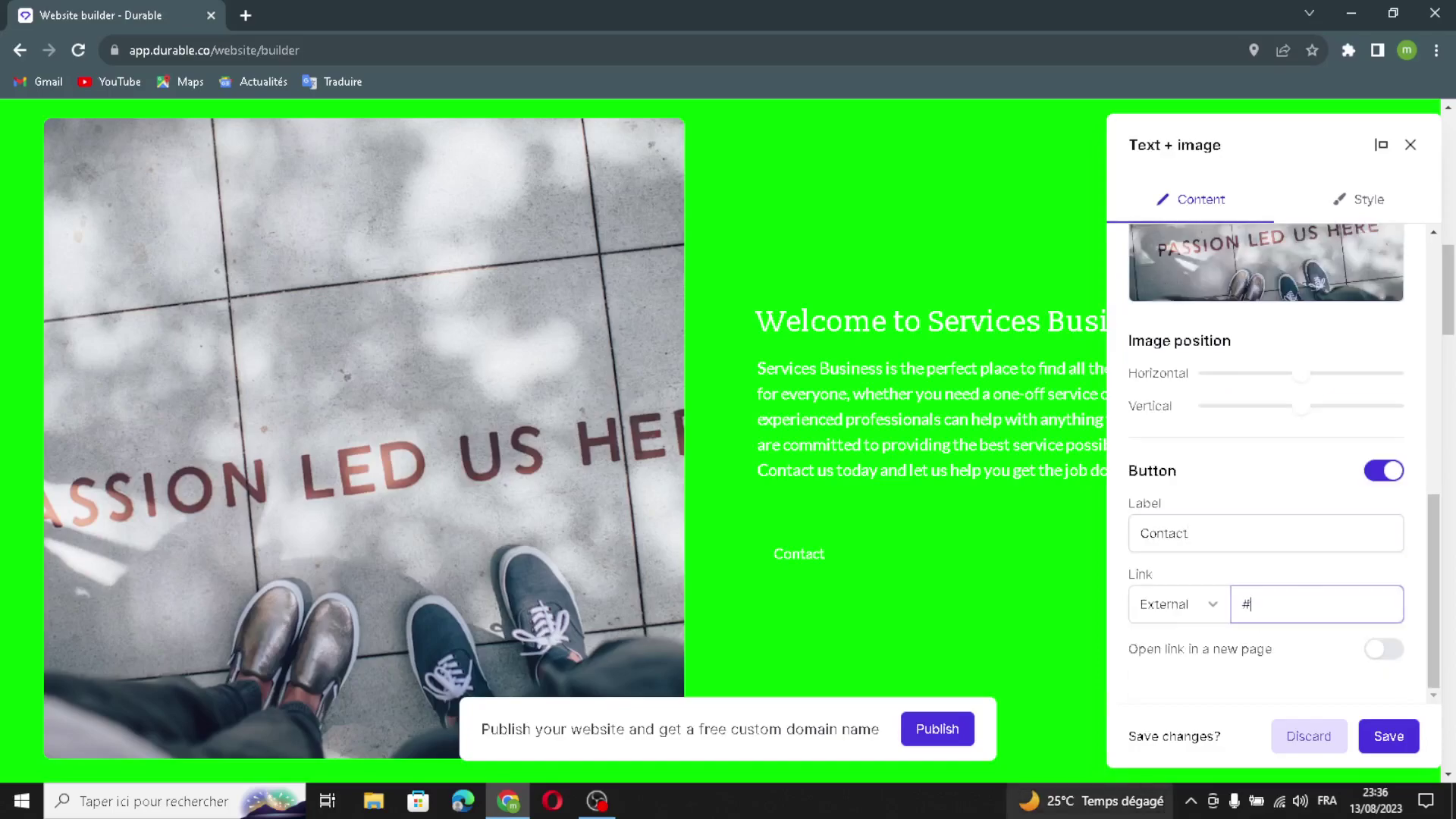
left_click(1388, 736)
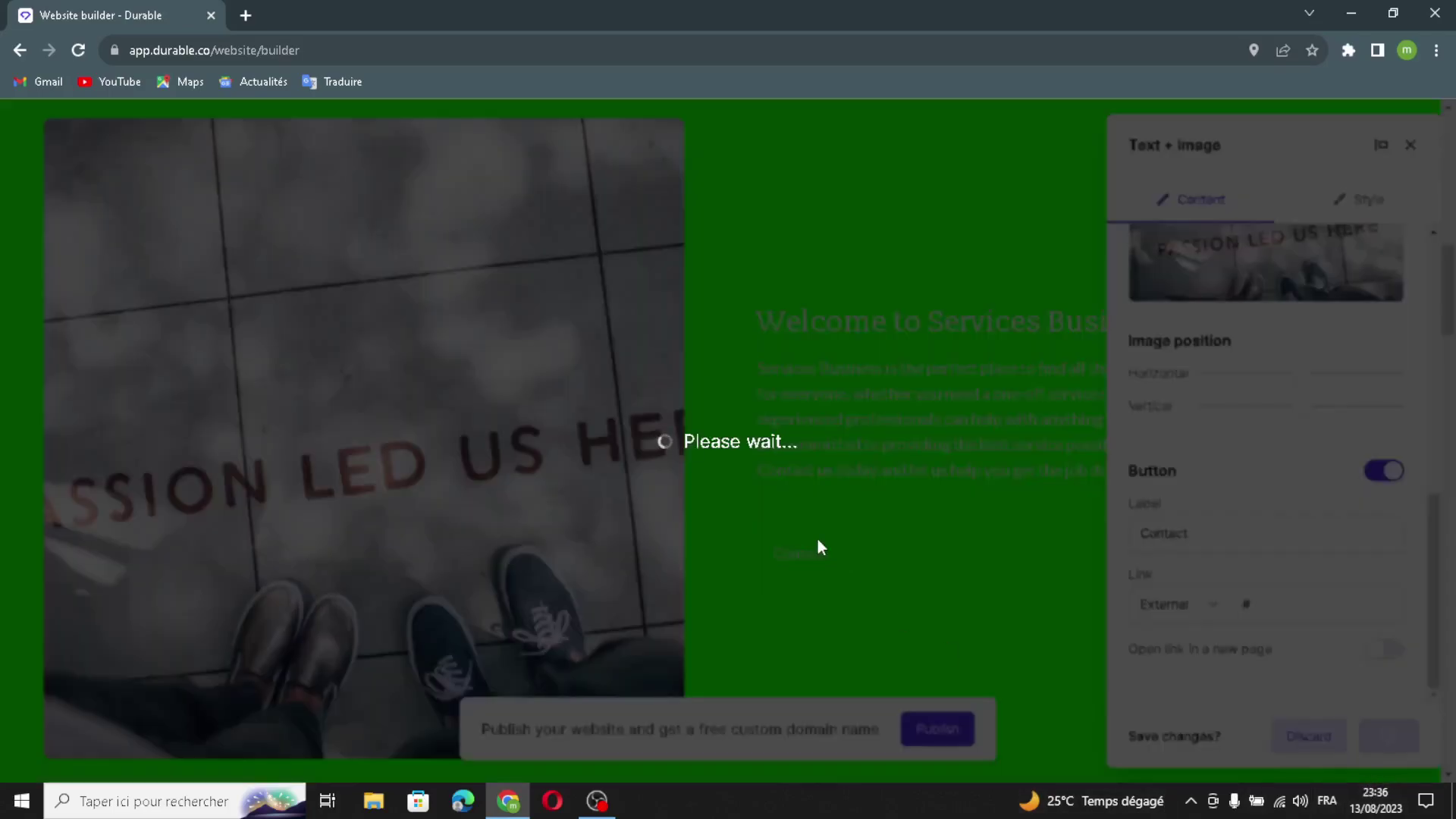
scroll(779, 443, "down", 5)
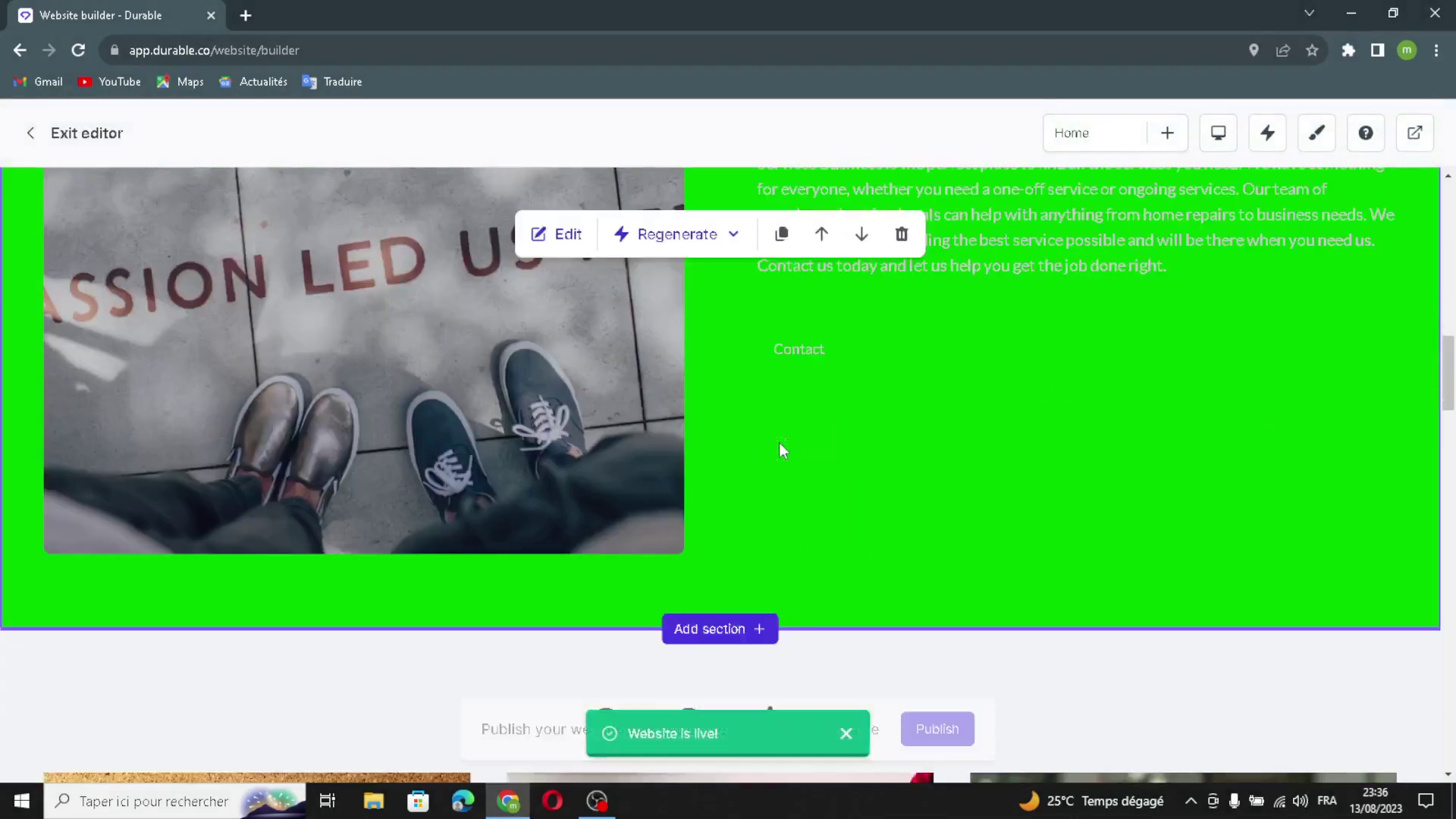
Open the Our Services list settings and add a new list item
scroll(783, 449, "down", 4)
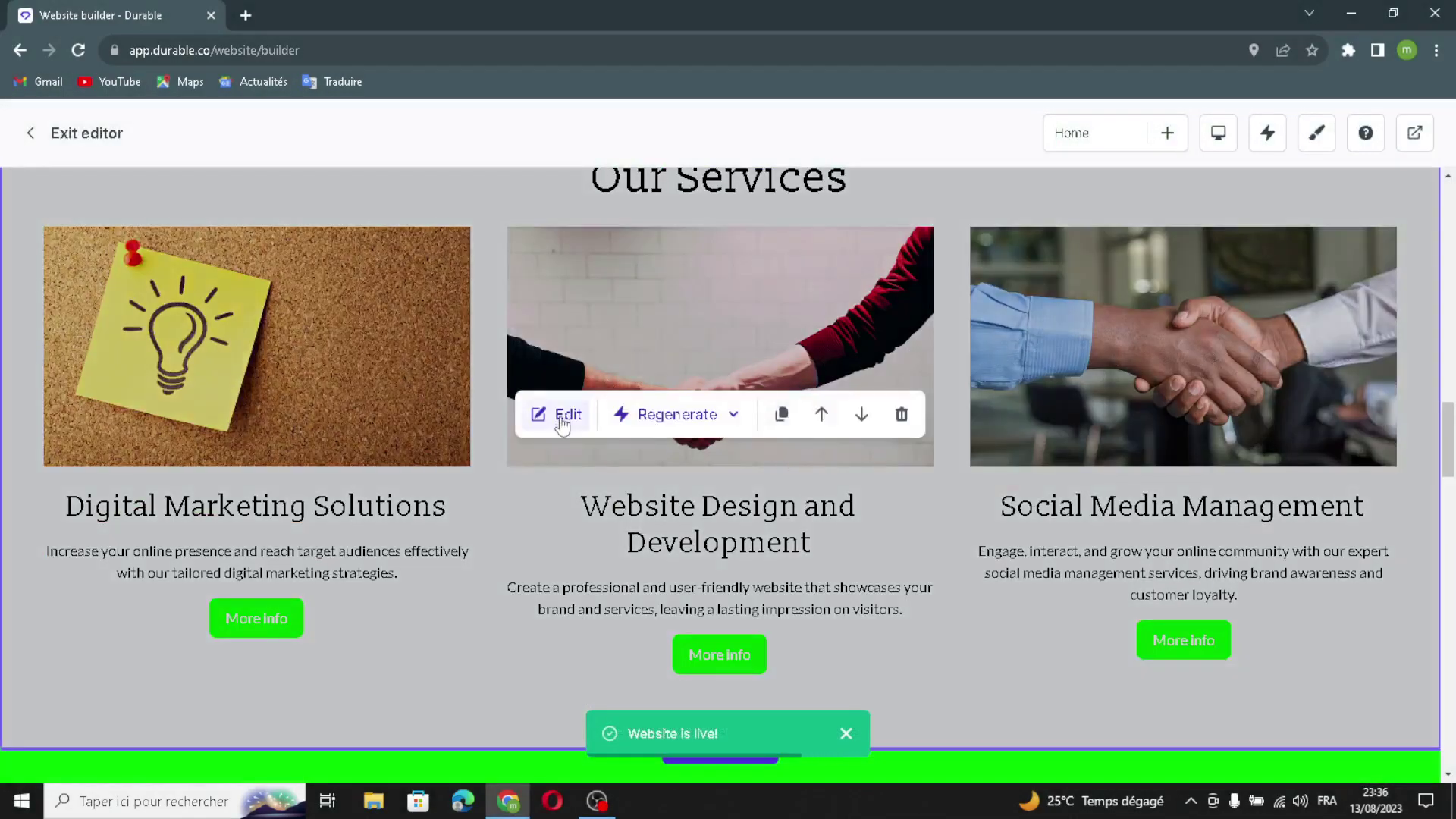
scroll(477, 758, "up", 1)
left_click(503, 734)
left_click(1308, 296)
key("shift+Left")
key("shift+Left")
key("shift+Left")
key("shift+Left")
key("shift+Left")
key("Right")
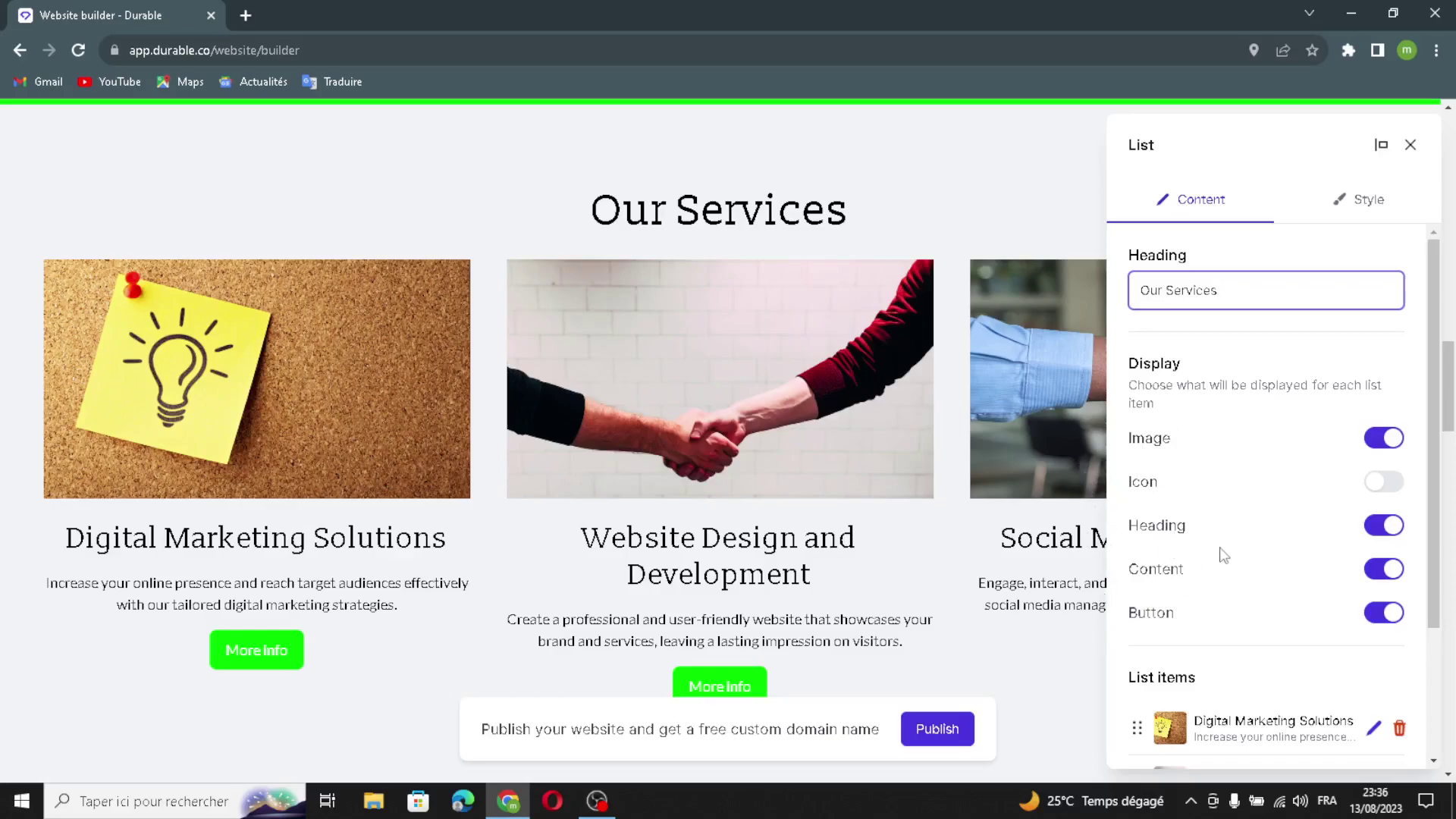
scroll(1185, 629, "down", 2)
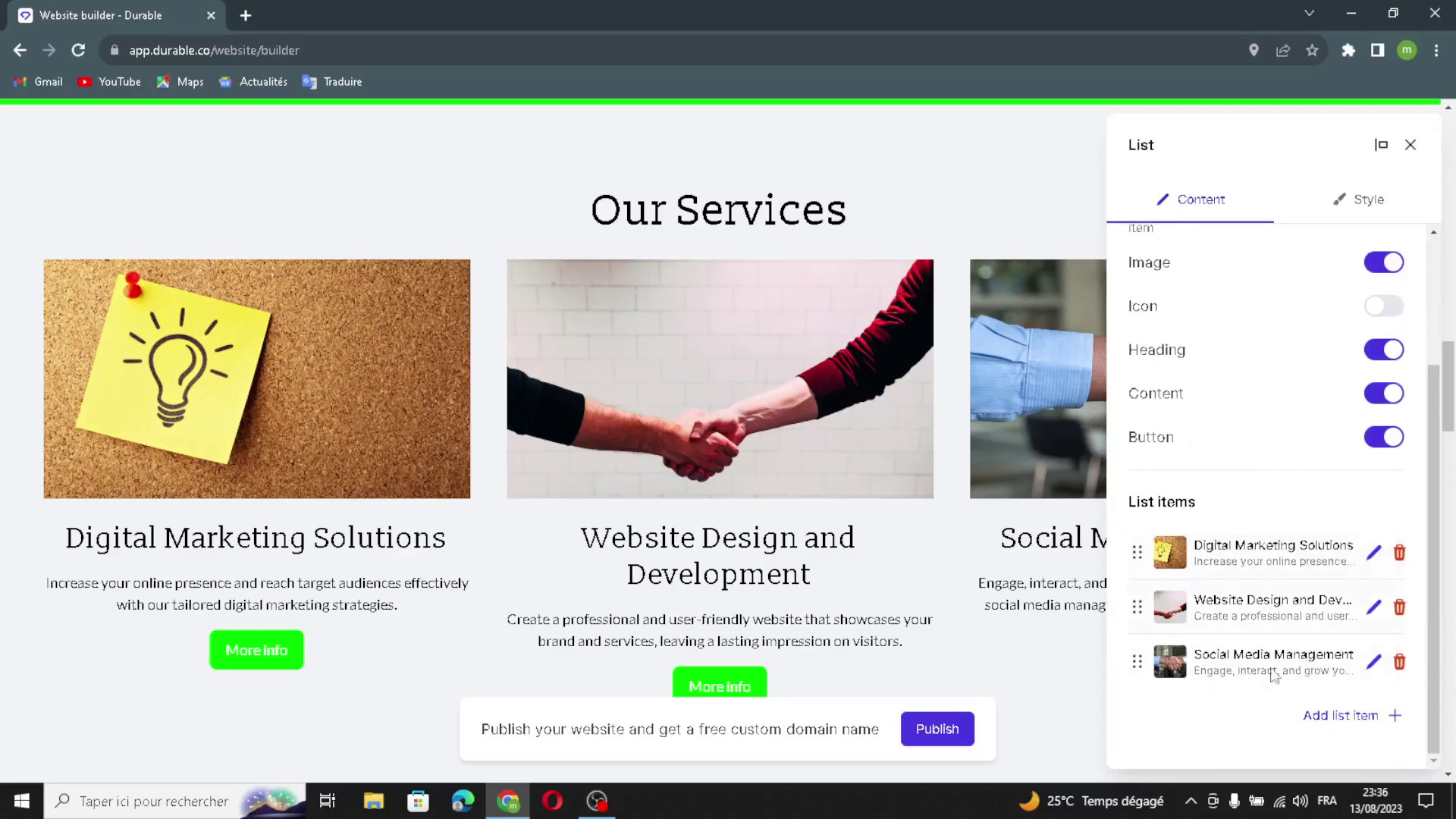
left_click(1359, 721)
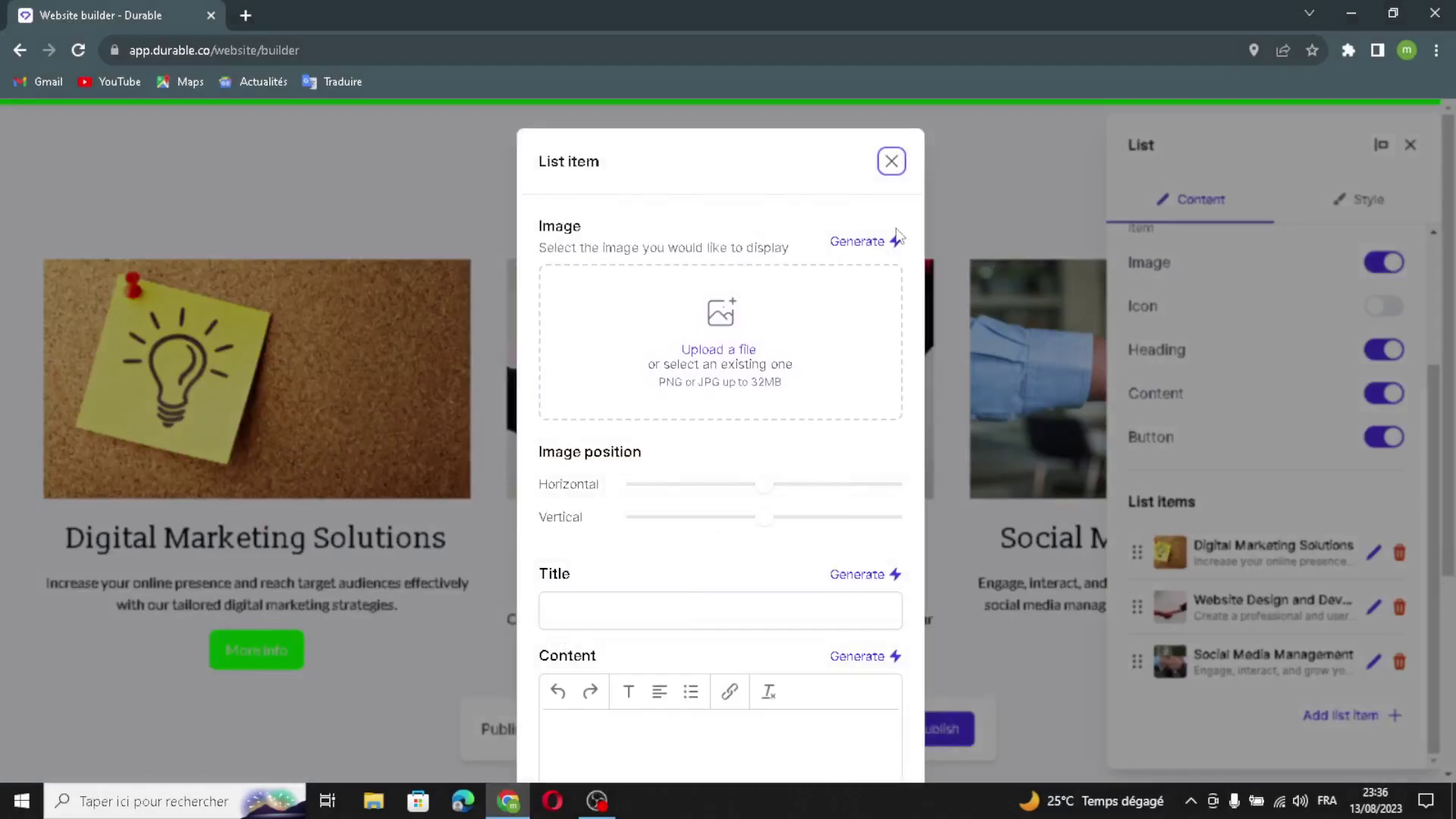
Generate an image, the title 'Complete Services Solutions' and a description for the new service
left_click(857, 241)
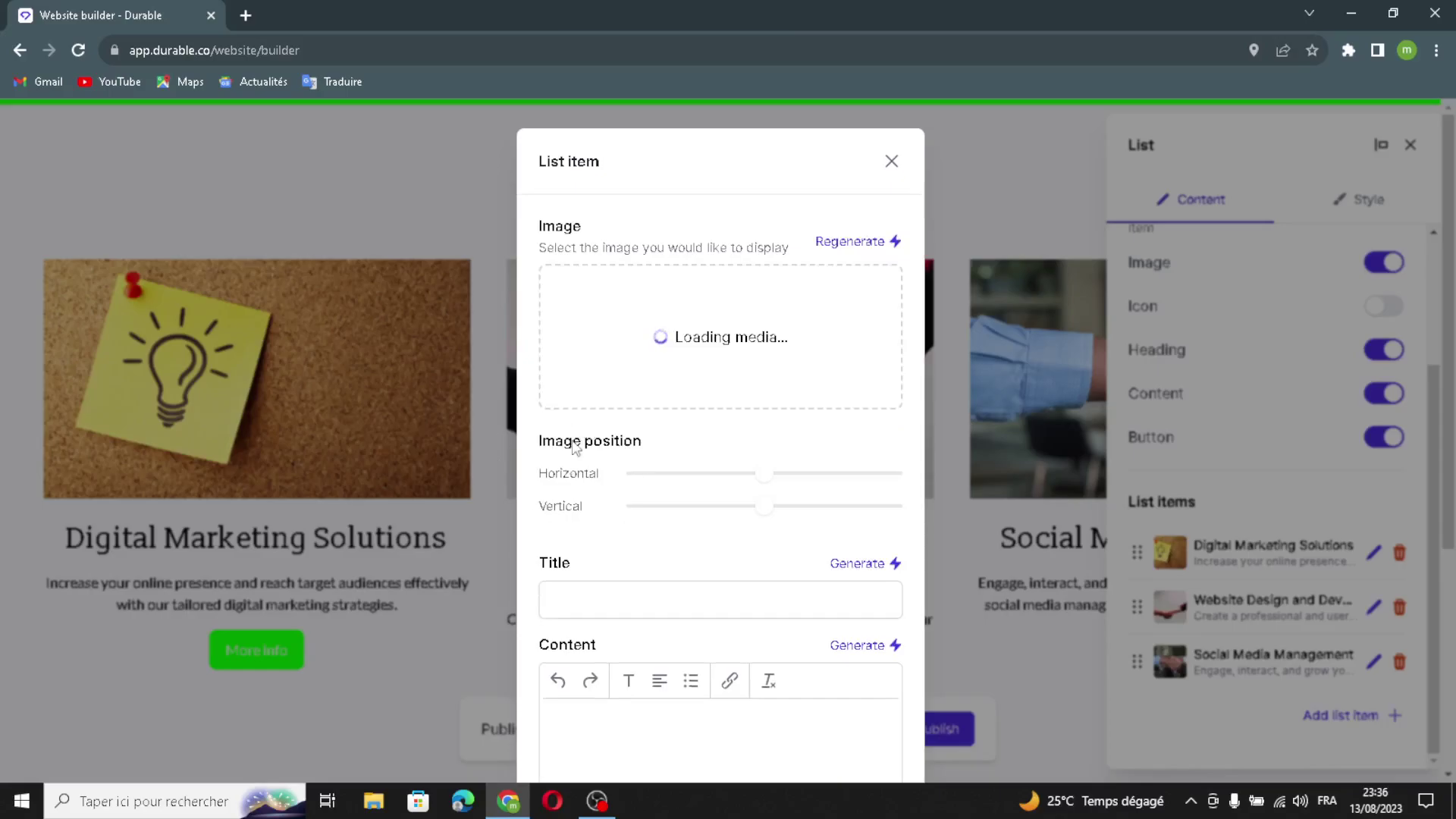
scroll(694, 568, "down", 3)
left_click(870, 292)
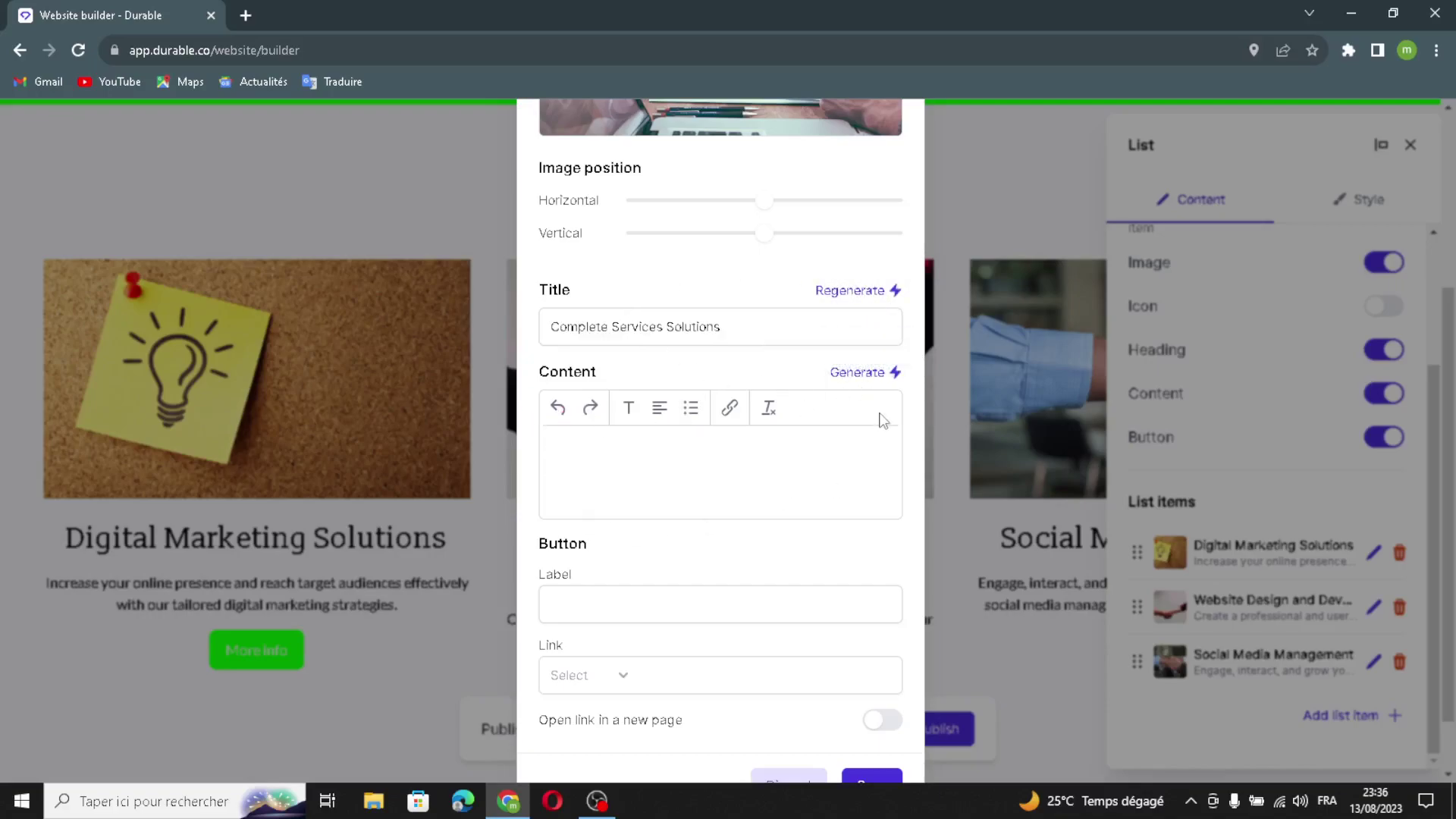
left_click(878, 376)
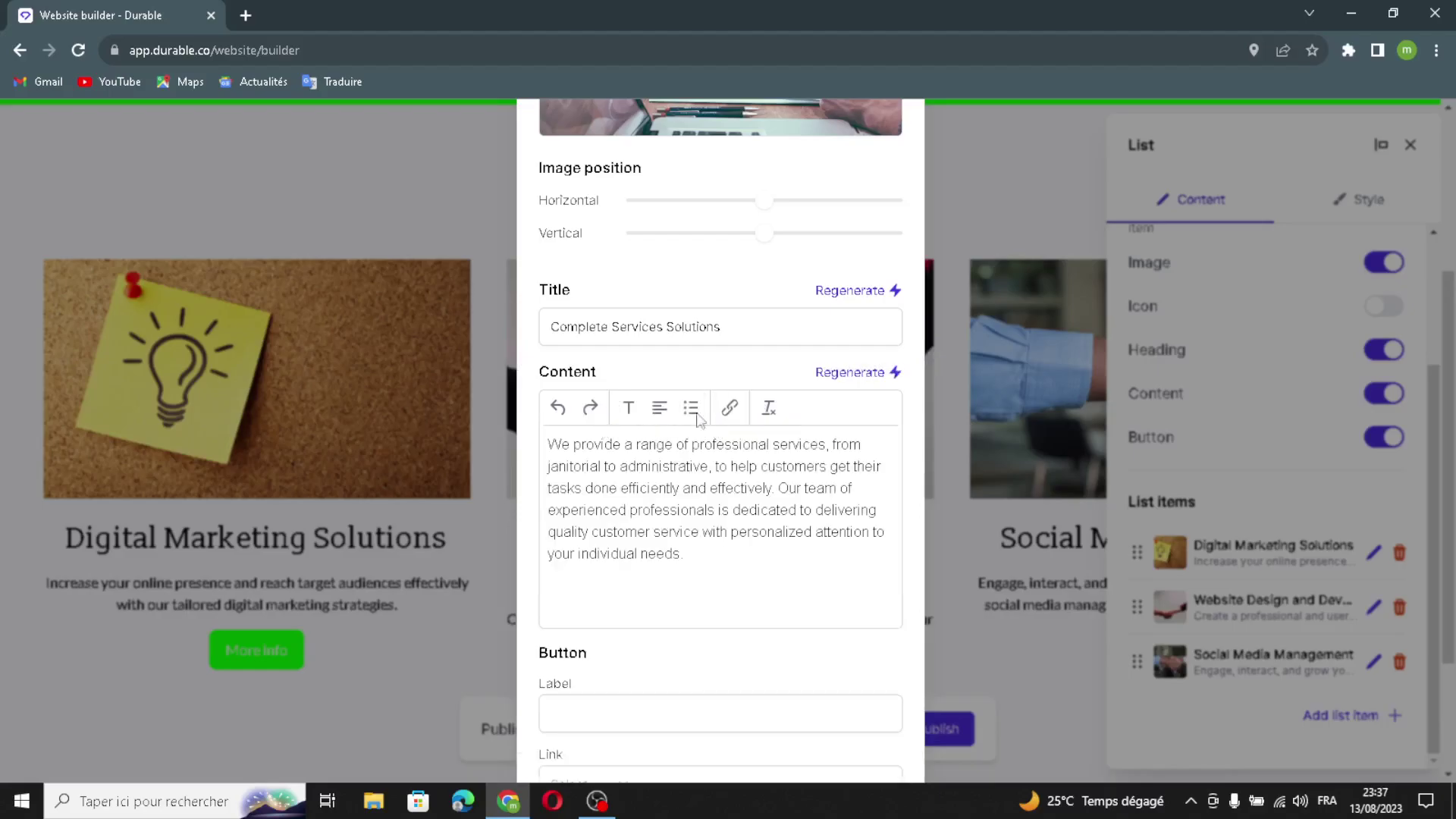
scroll(690, 542, "down", 1)
scroll(691, 542, "down", 1)
Check the item's button link, then save the item and the services list
left_click(667, 534)
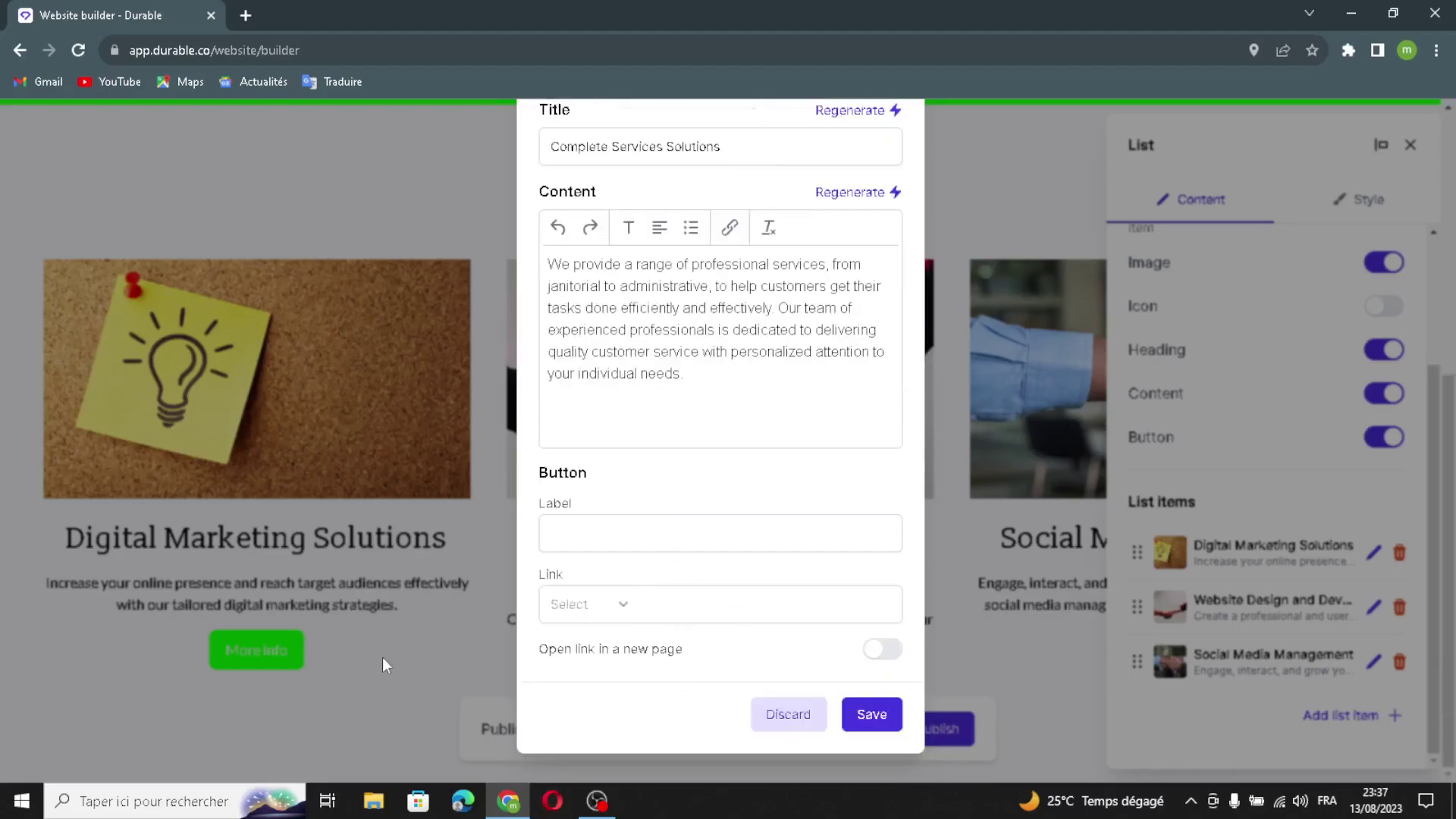
left_click(573, 607)
left_click(572, 610)
left_click(879, 714)
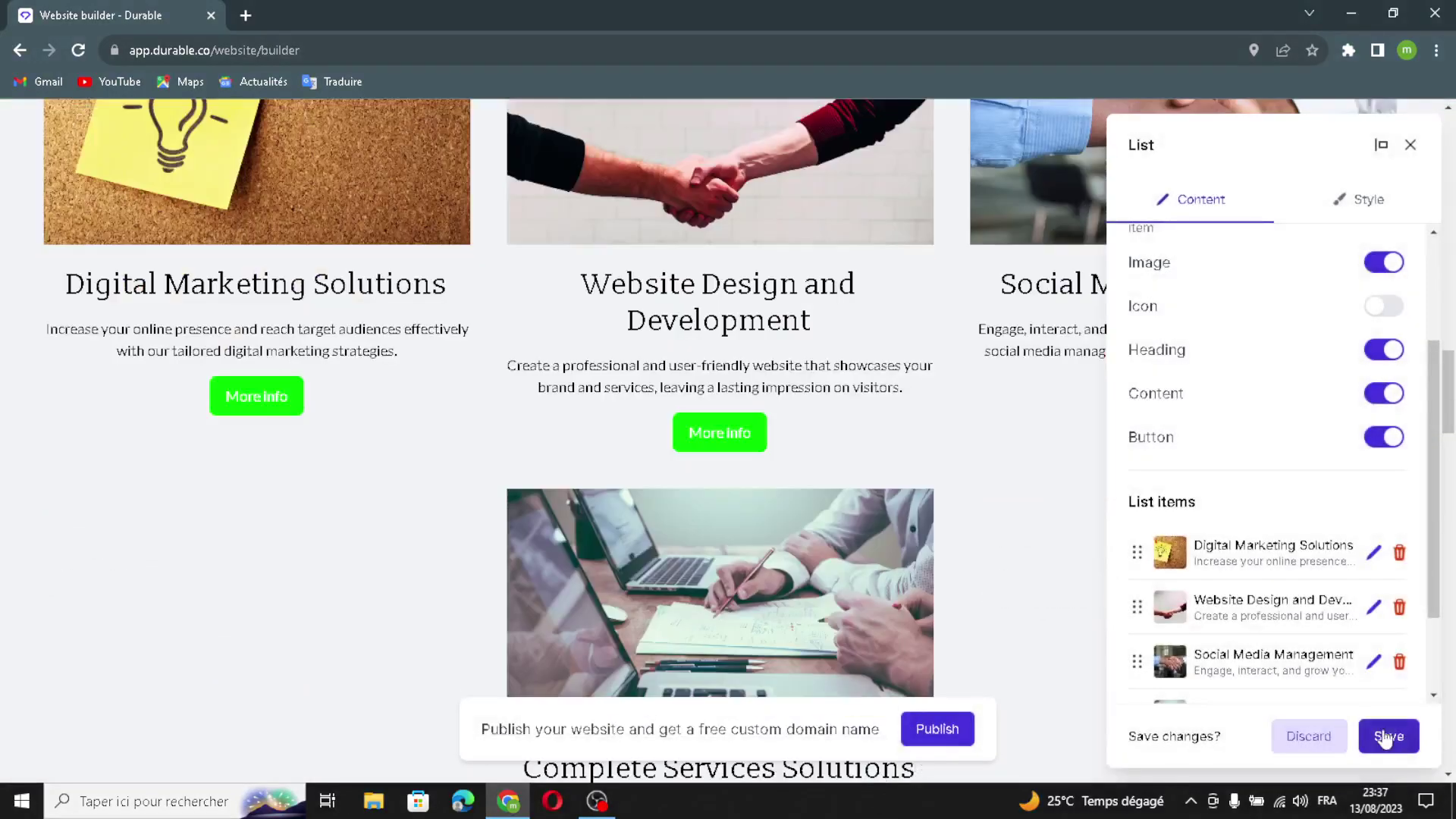
left_click(1385, 737)
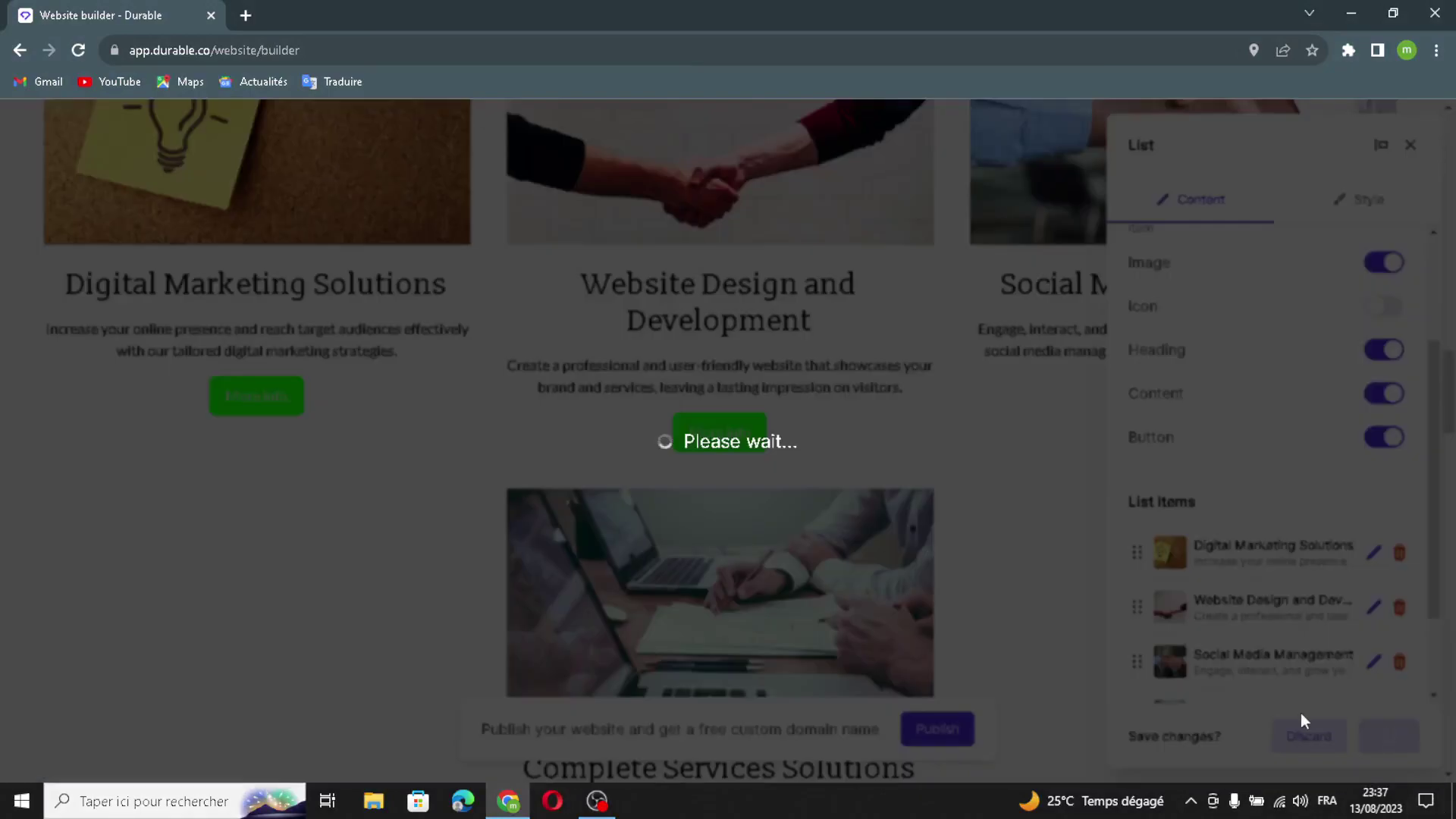
scroll(1151, 553, "down", 7)
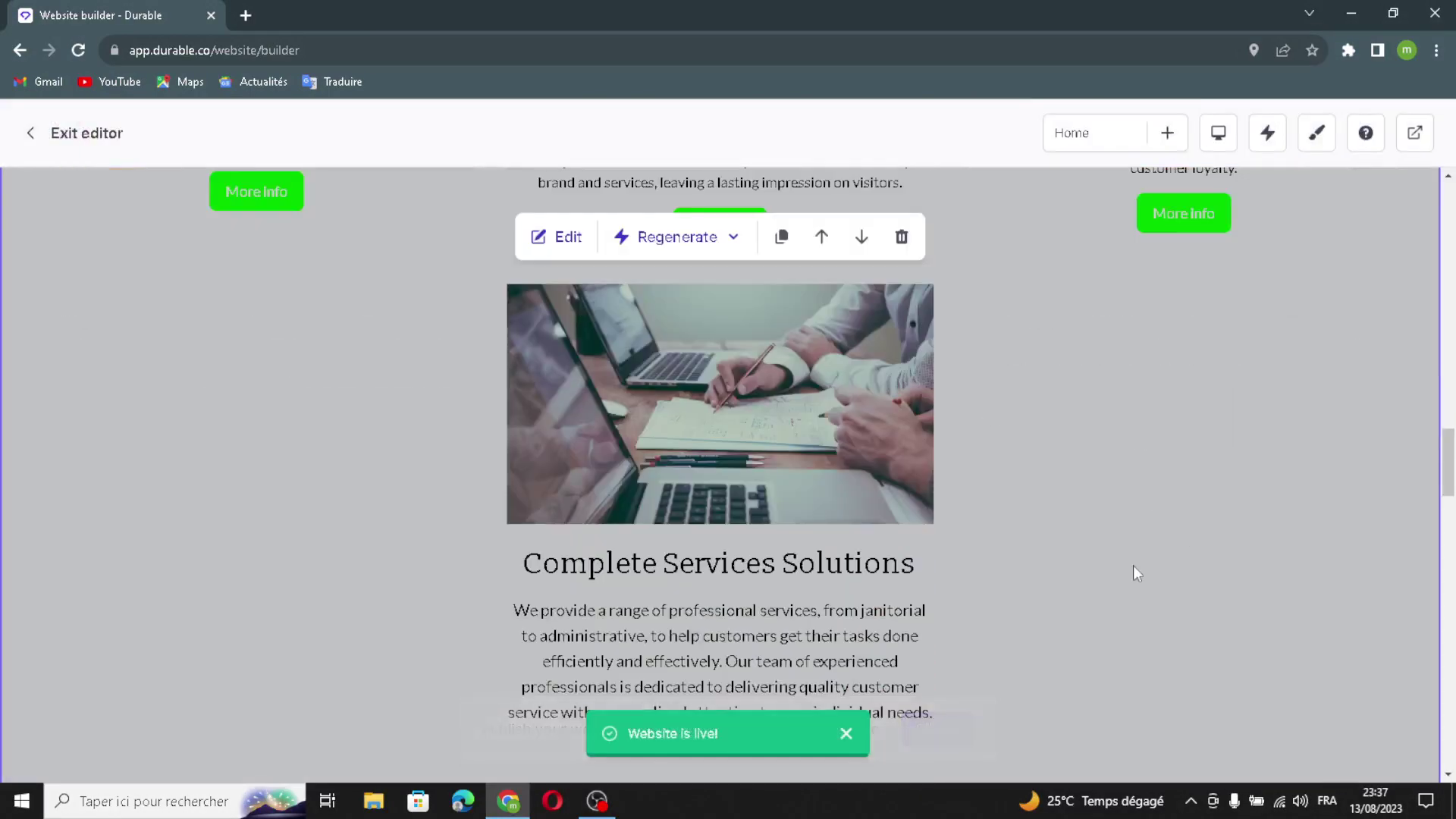
Add a testimonial with a generated quote and author name, and save the Testimonials section
scroll(990, 544, "down", 7)
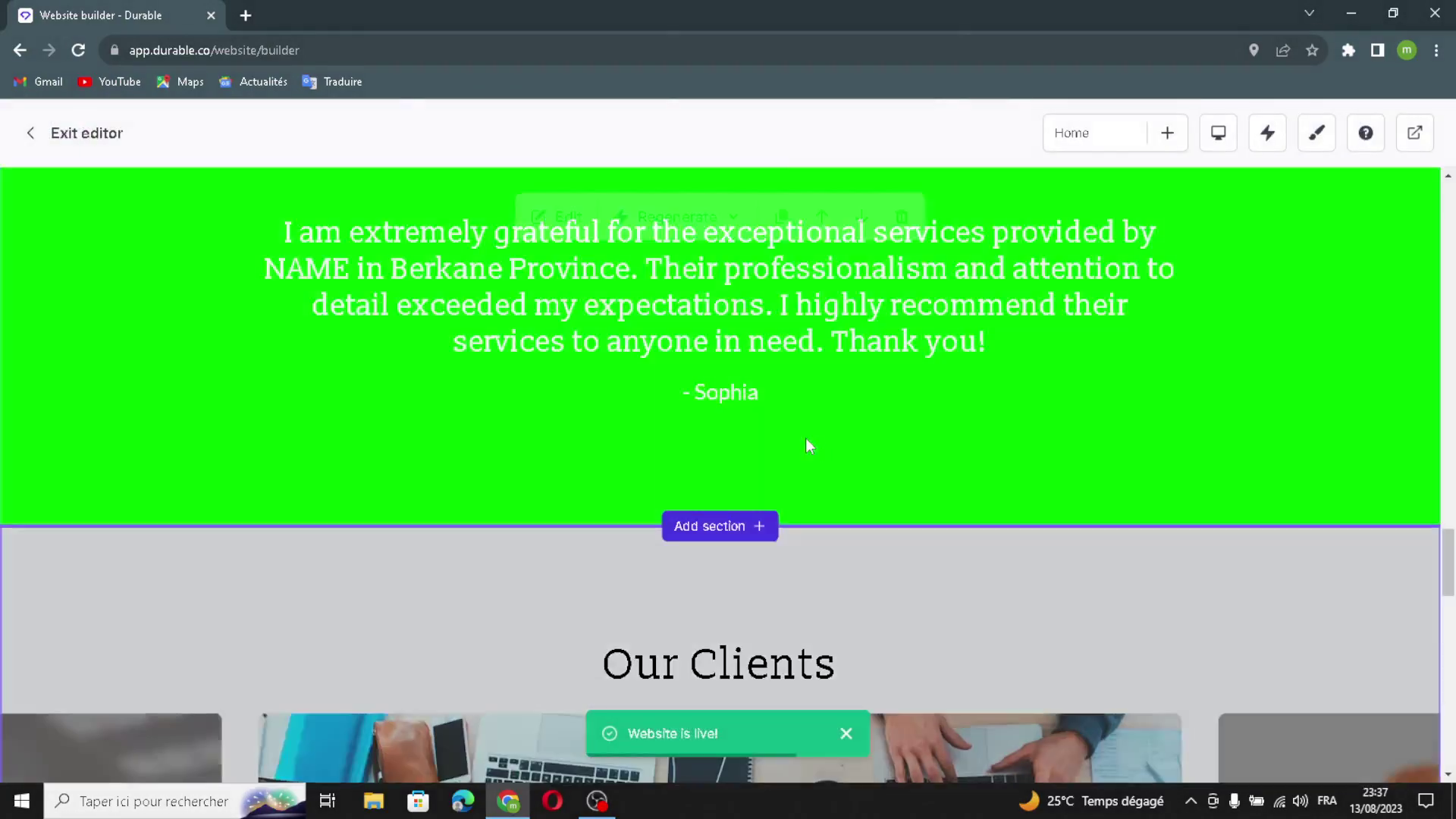
scroll(816, 442, "up", 1)
left_click(549, 303)
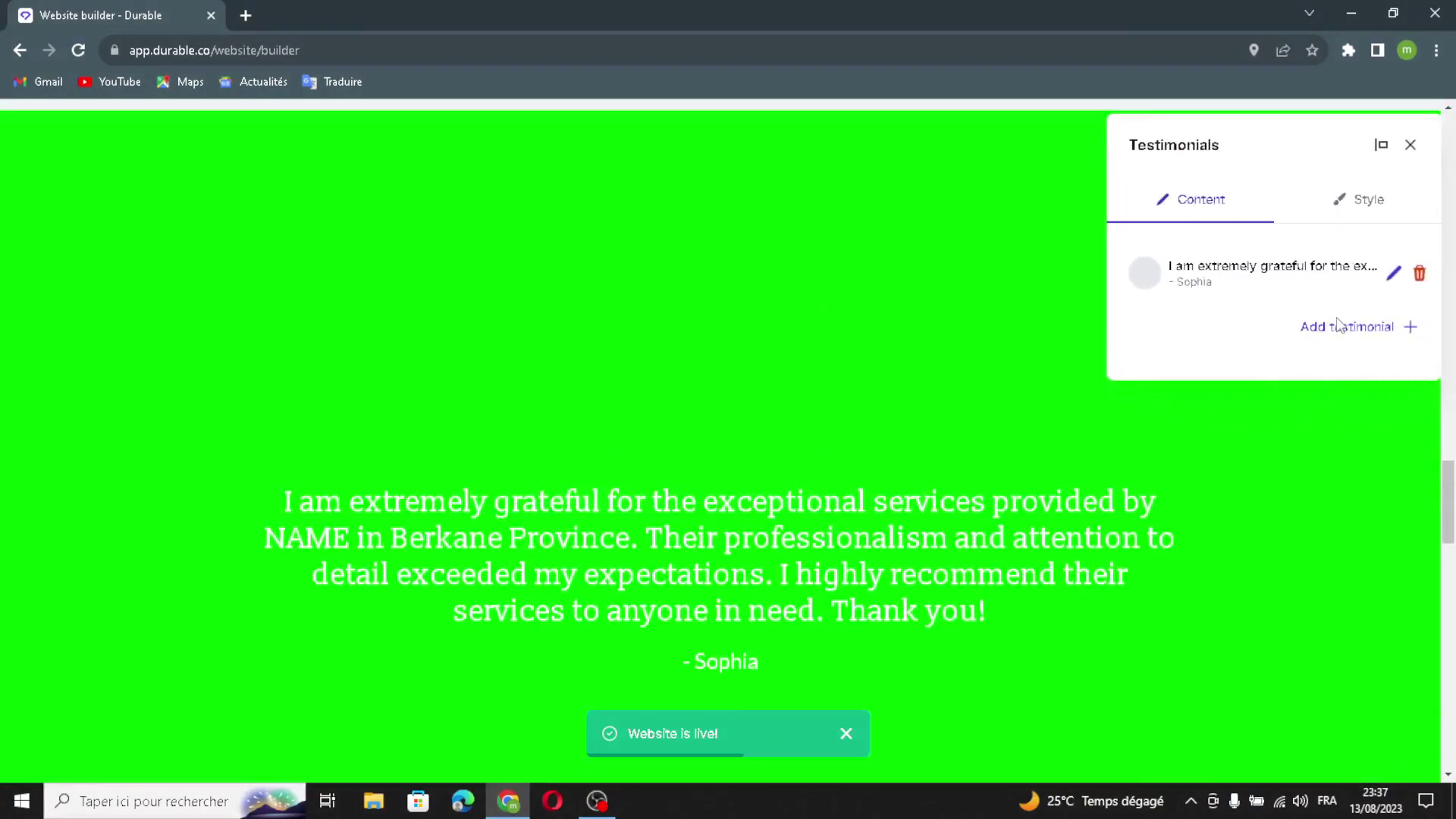
left_click(1319, 330)
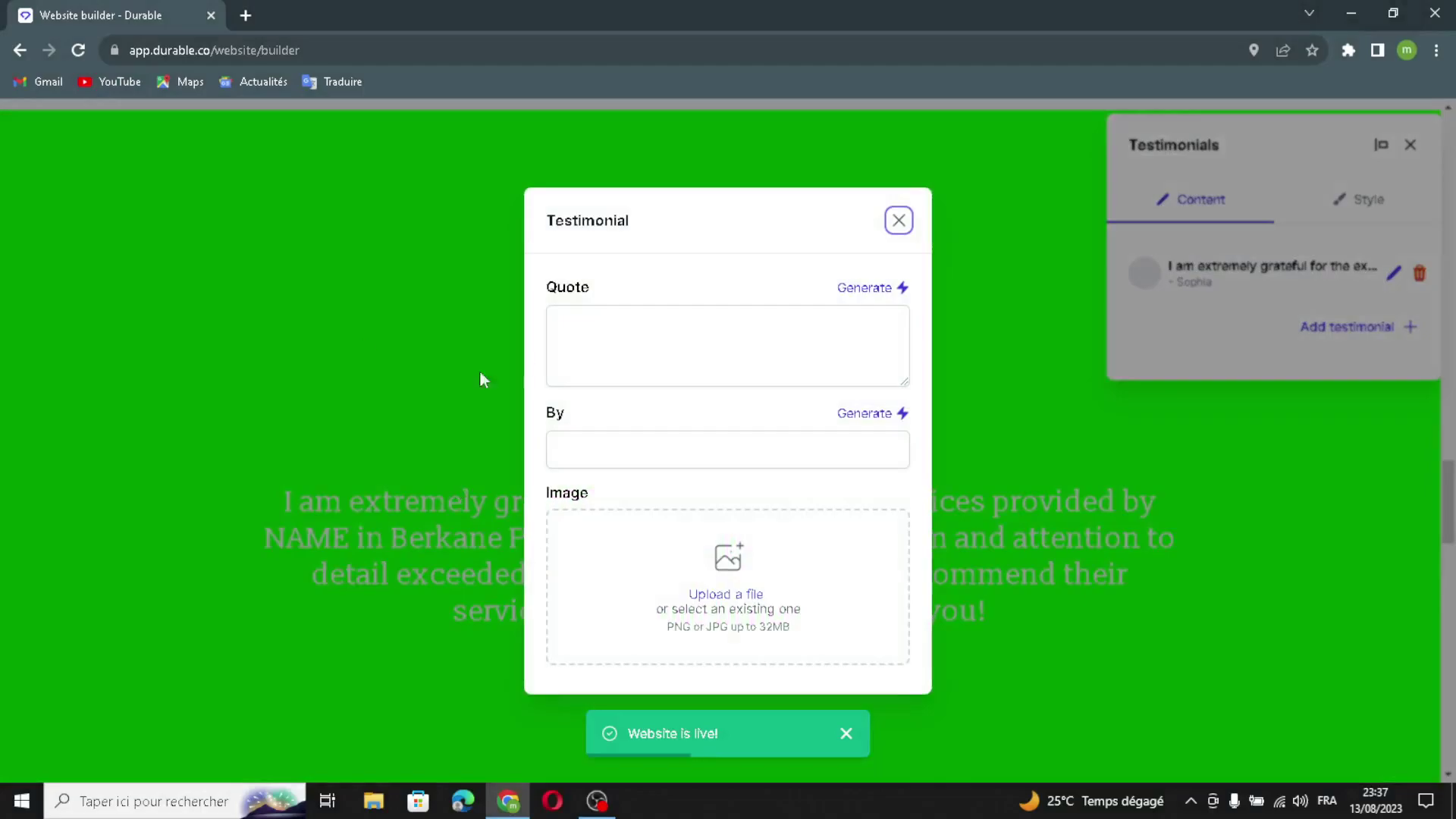
left_click(869, 291)
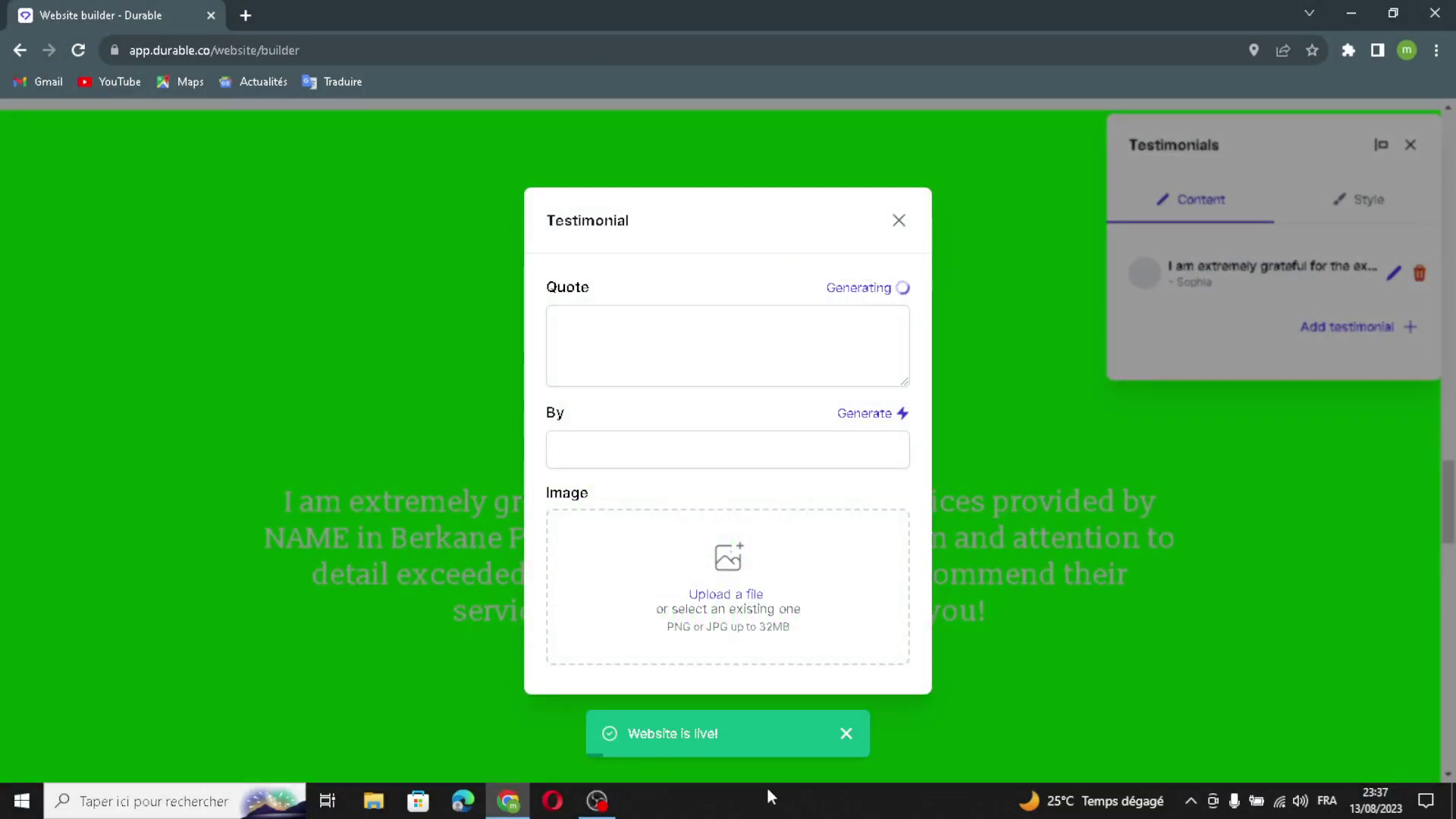
left_click(879, 418)
left_click(900, 377)
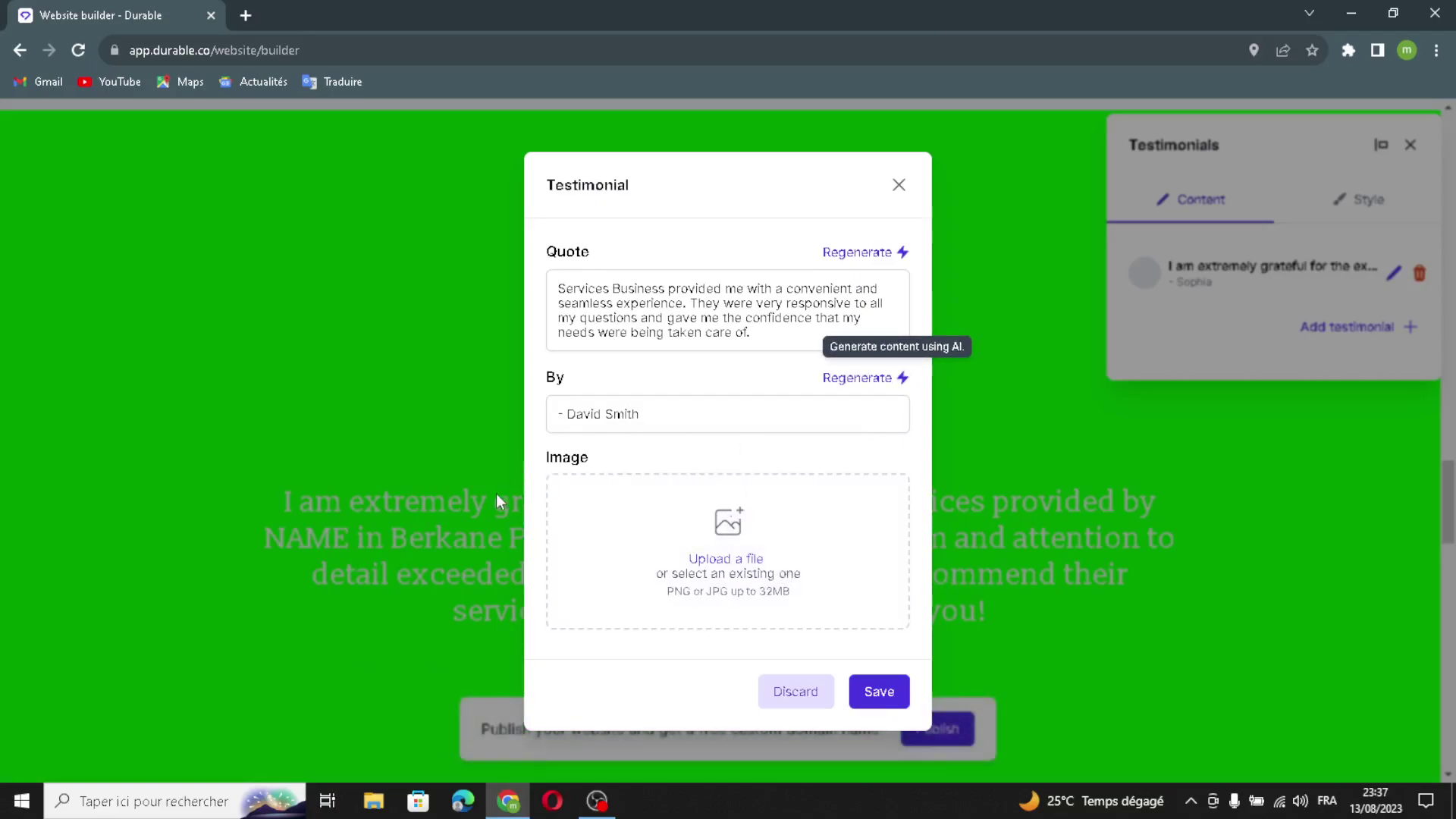
left_click(874, 688)
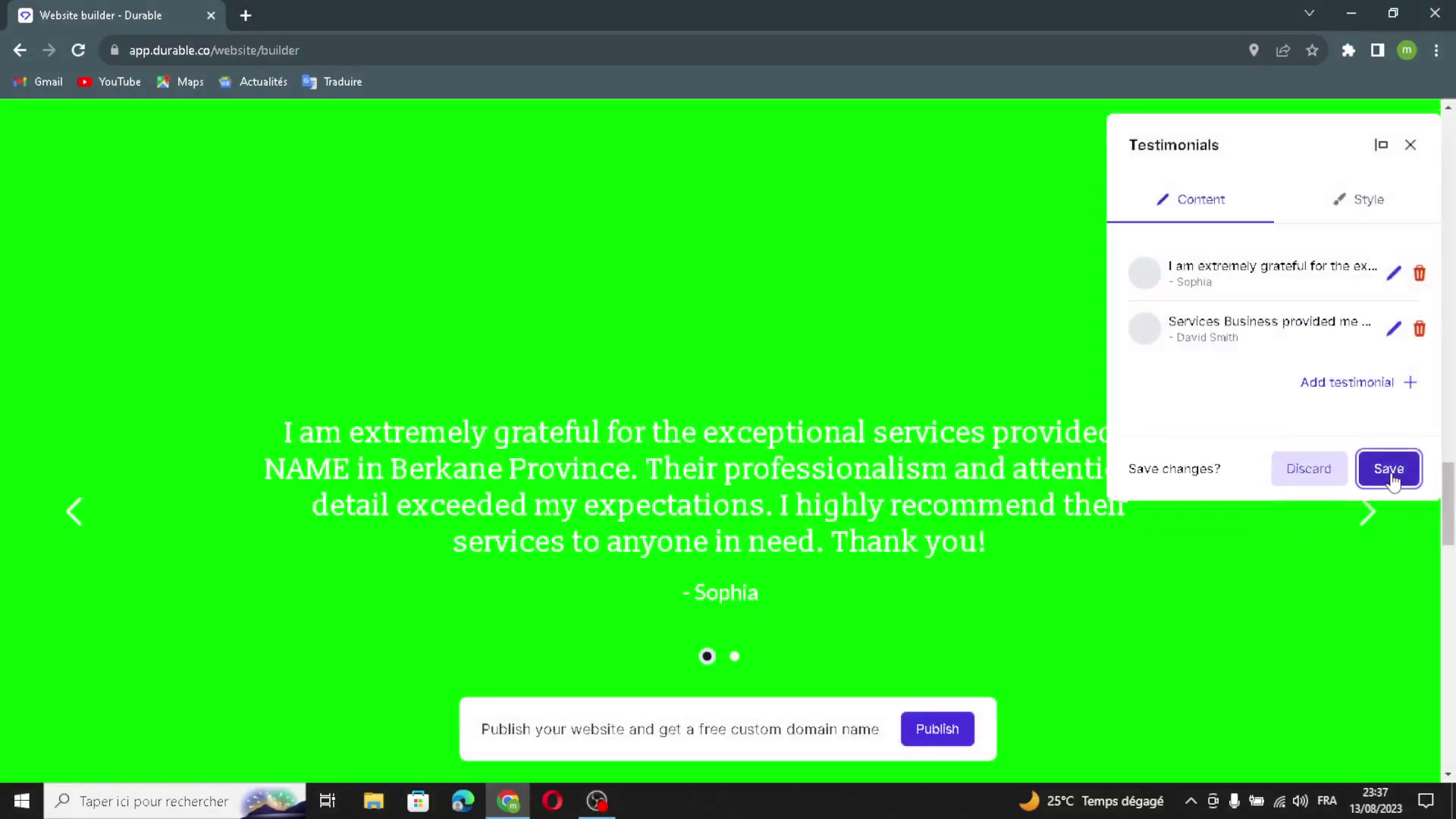
left_click(1387, 467)
Fill the Our Clients gallery with AI-generated images, then open the media selector's Upload tab
scroll(685, 548, "down", 8)
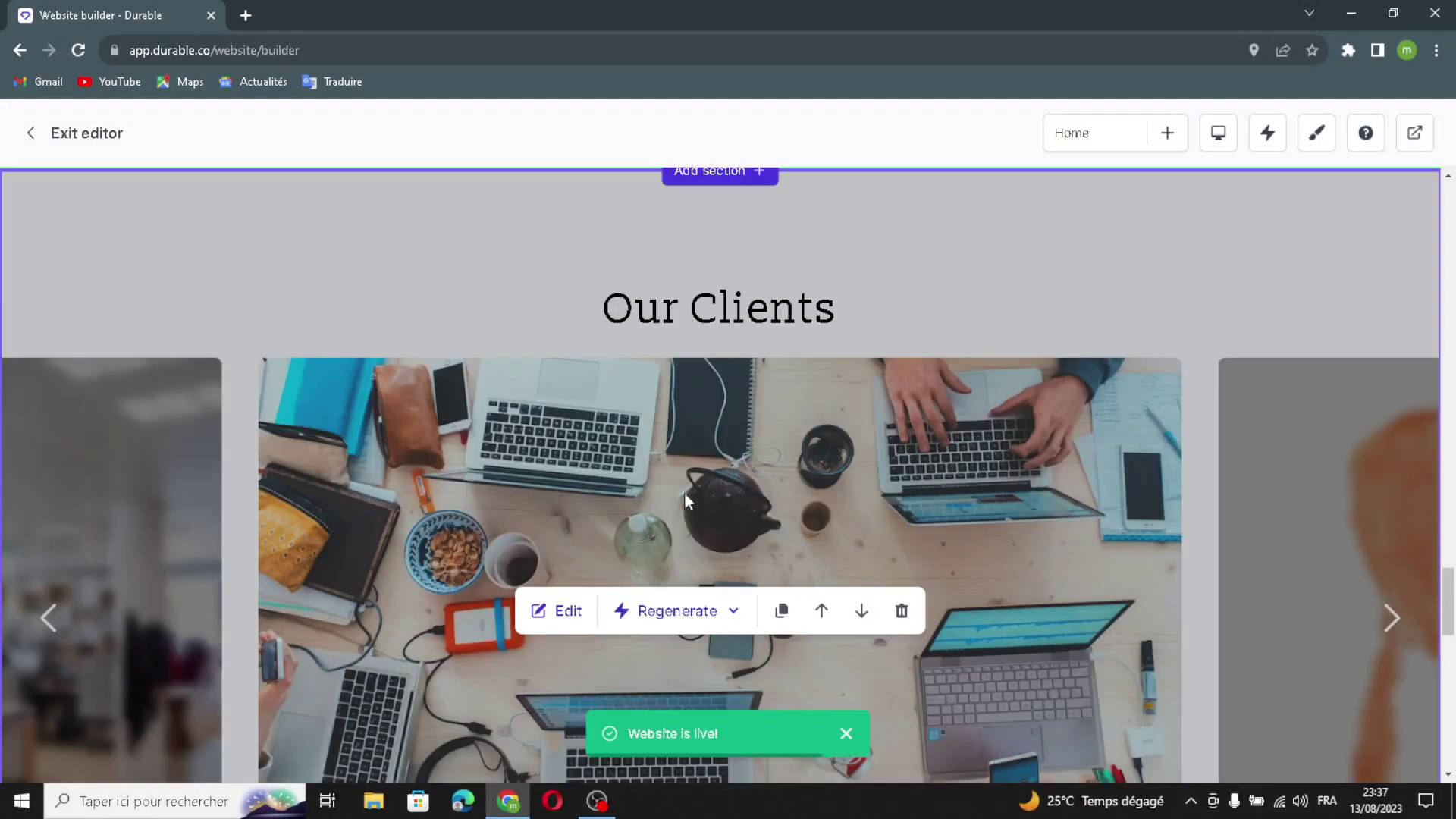
scroll(685, 500, "down", 2)
left_click(567, 429)
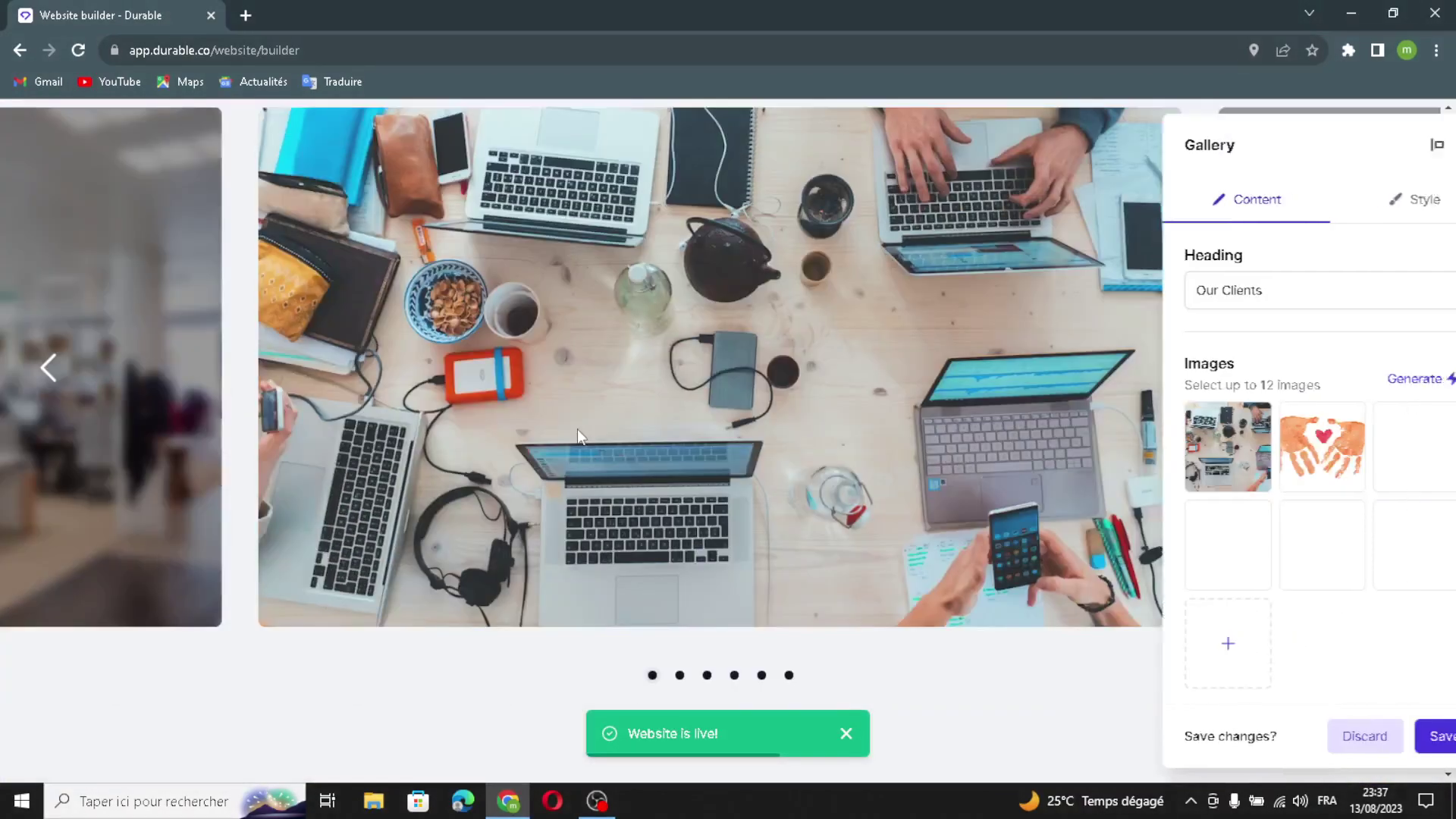
left_click(1206, 285)
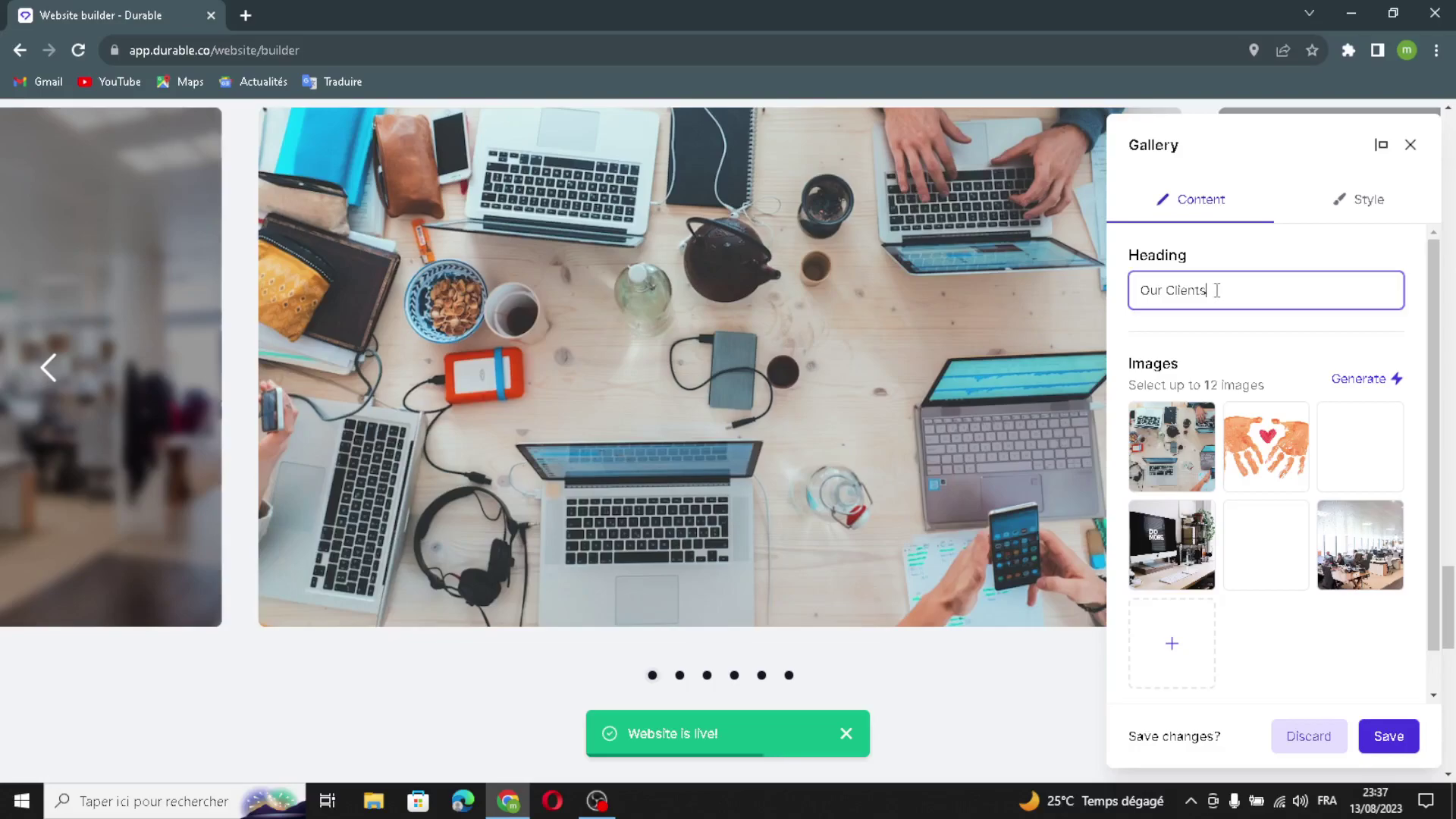
left_click(1381, 379)
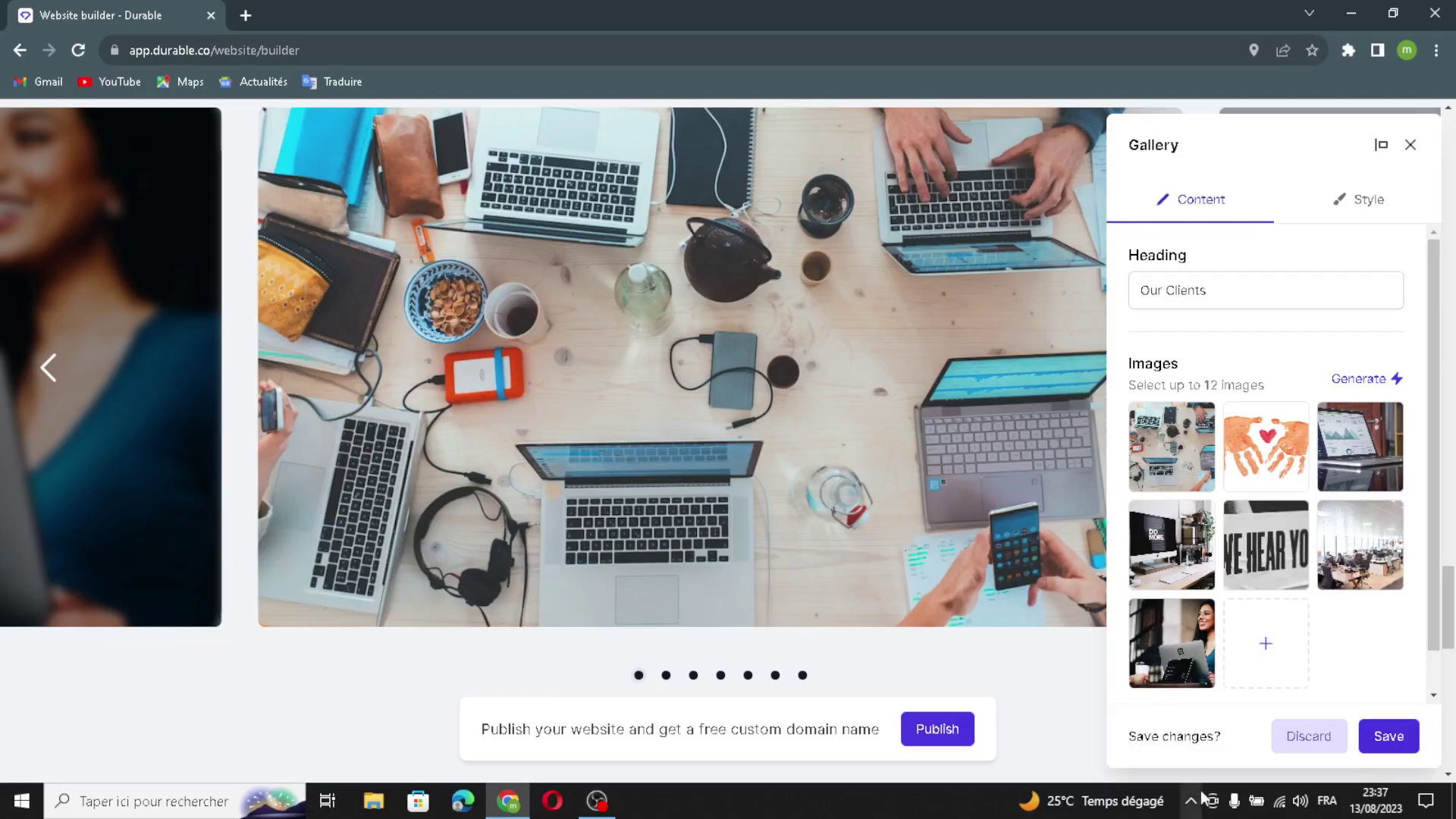
left_click(1243, 643)
left_click(570, 195)
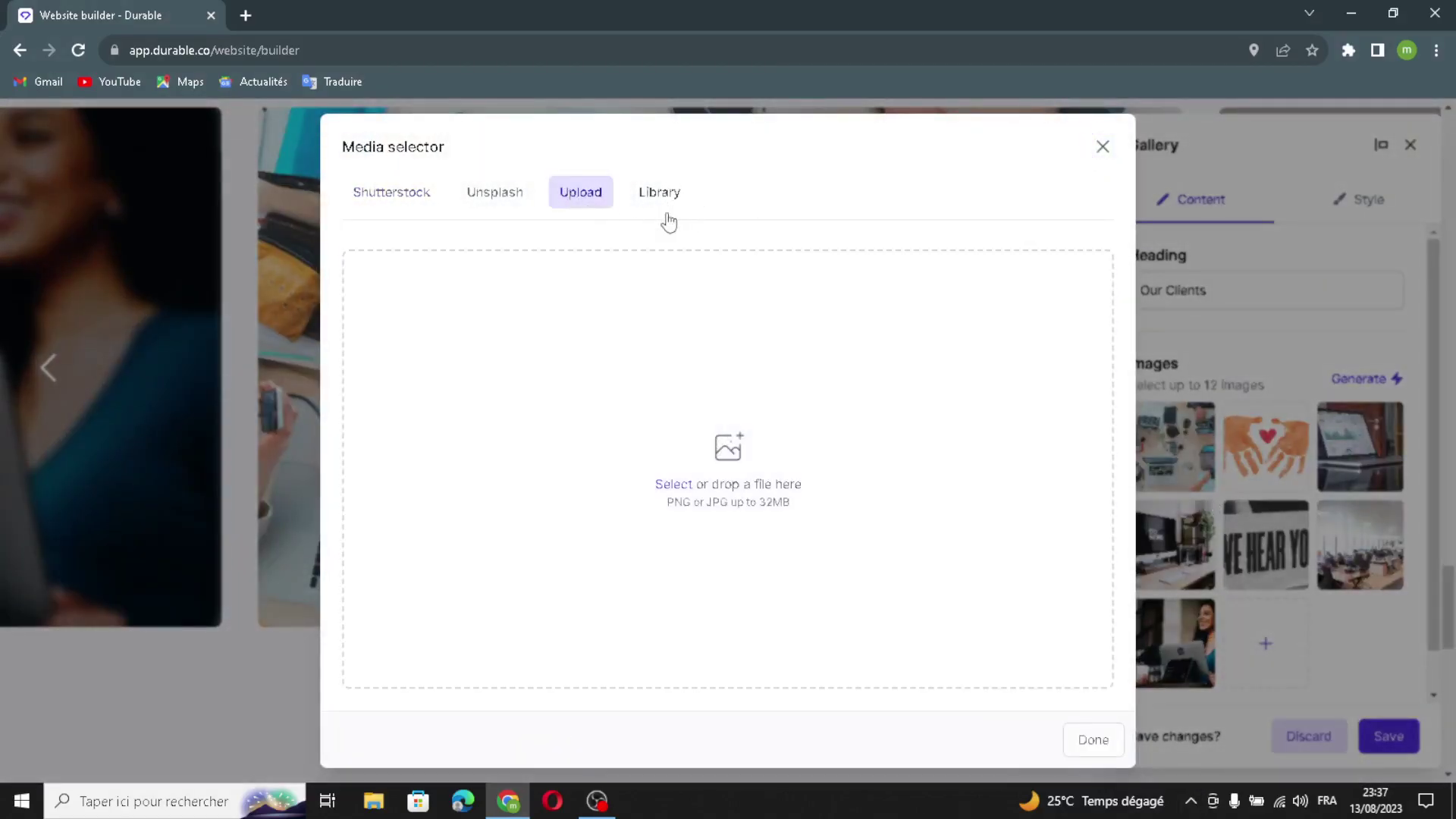
Insert the Shutterstock growth-chart photo found by searching 'services' into the gallery and save
left_click(664, 201)
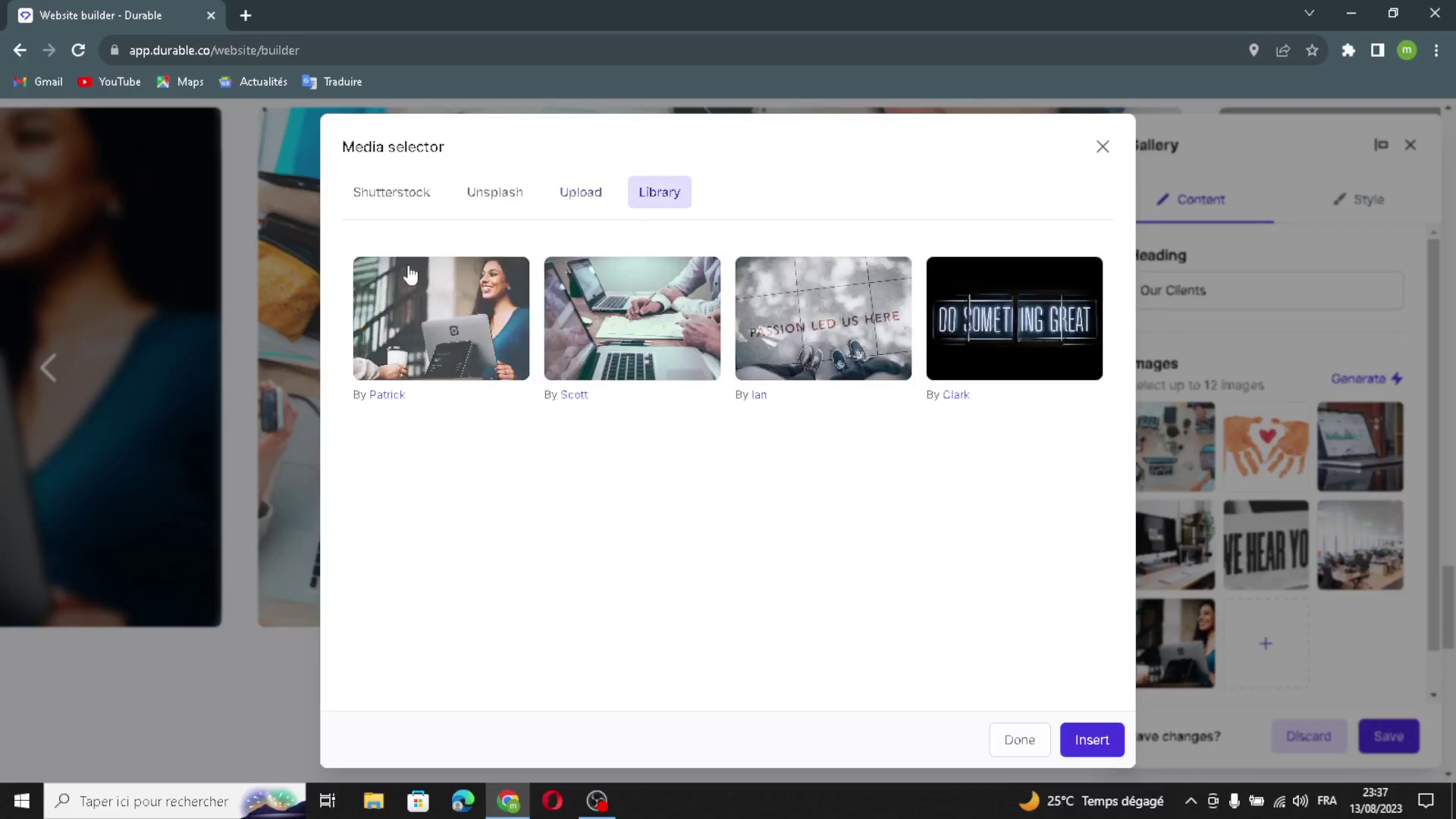
left_click(434, 203)
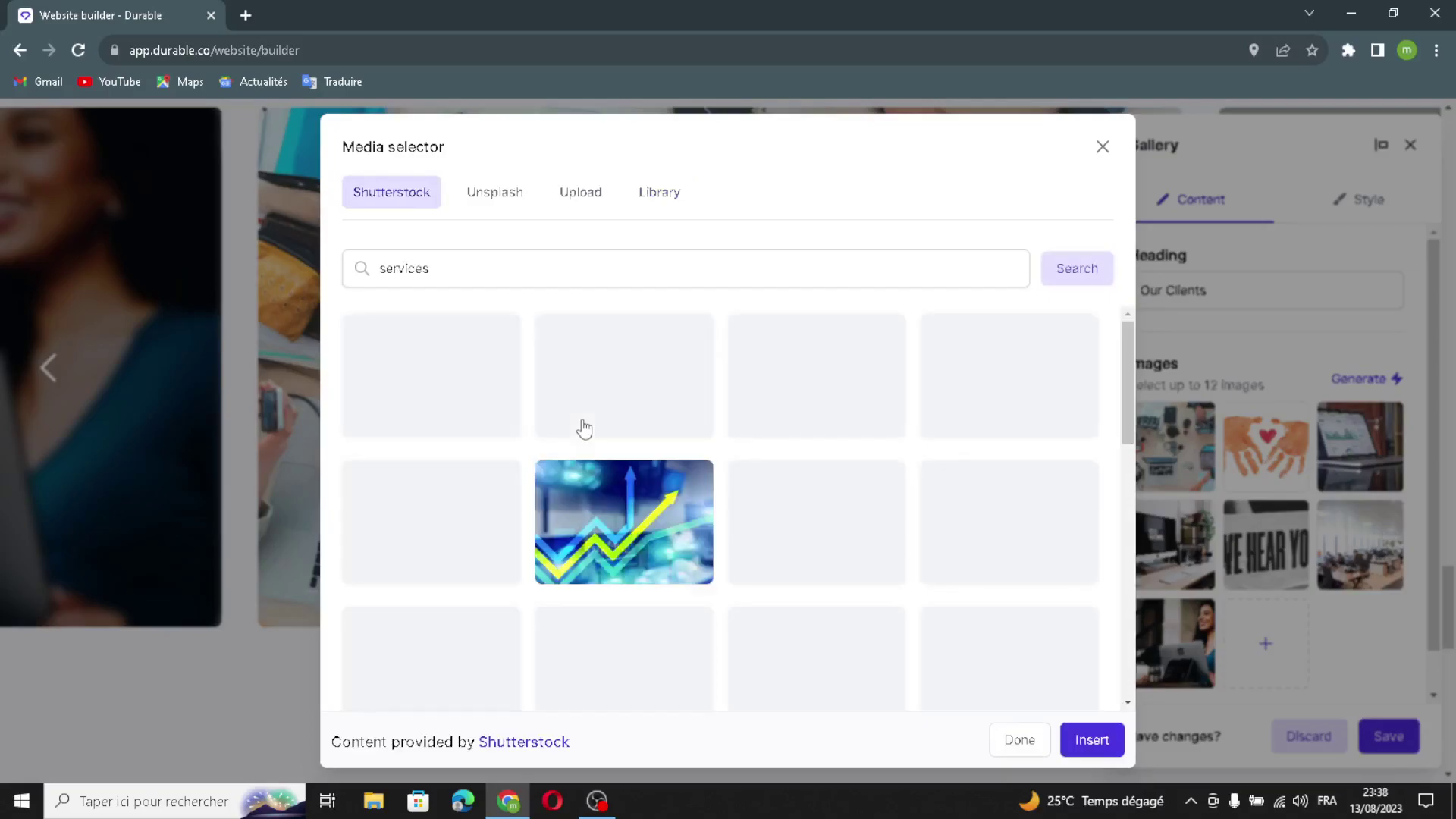
left_click(668, 516)
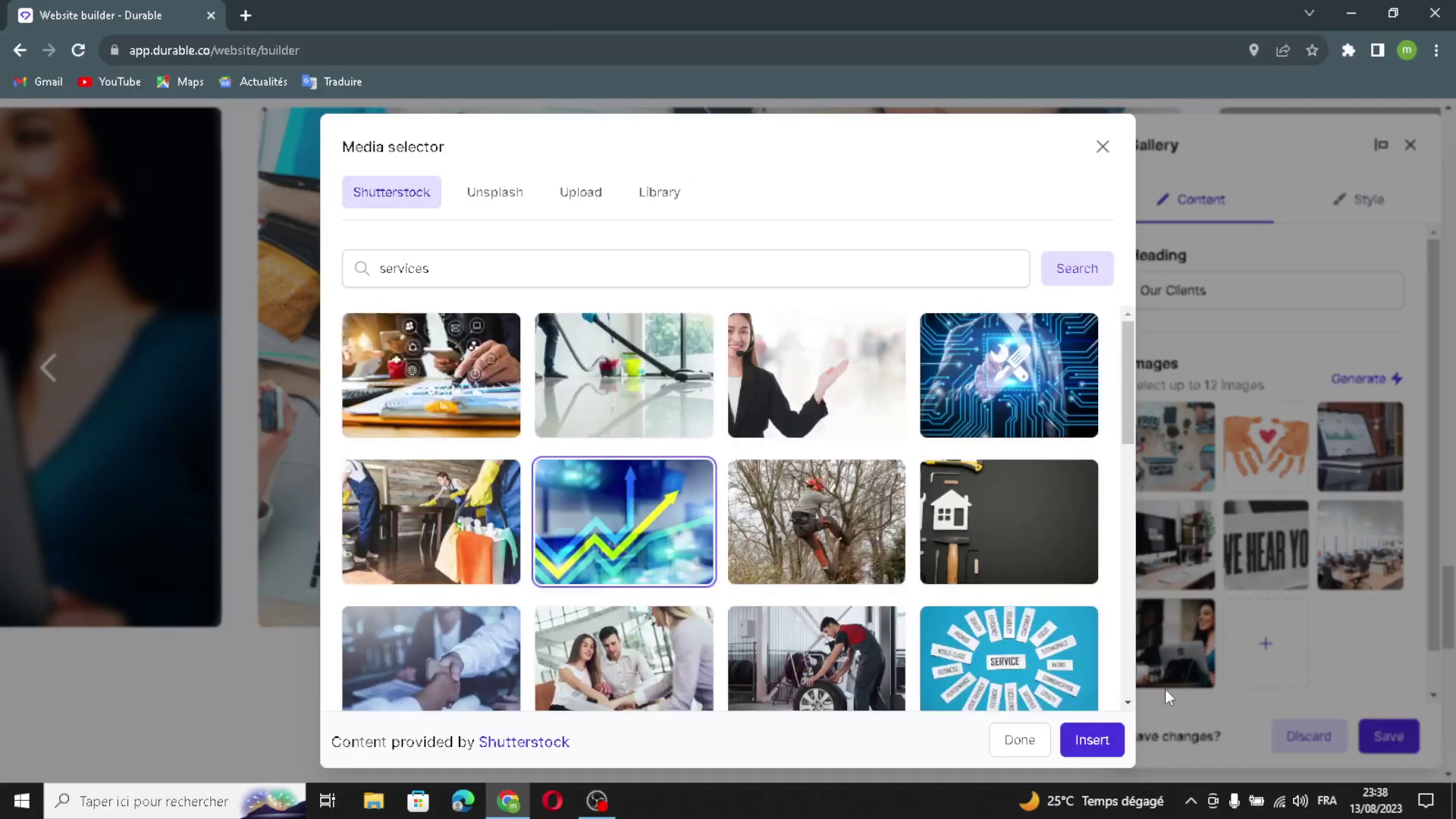
left_click(1101, 732)
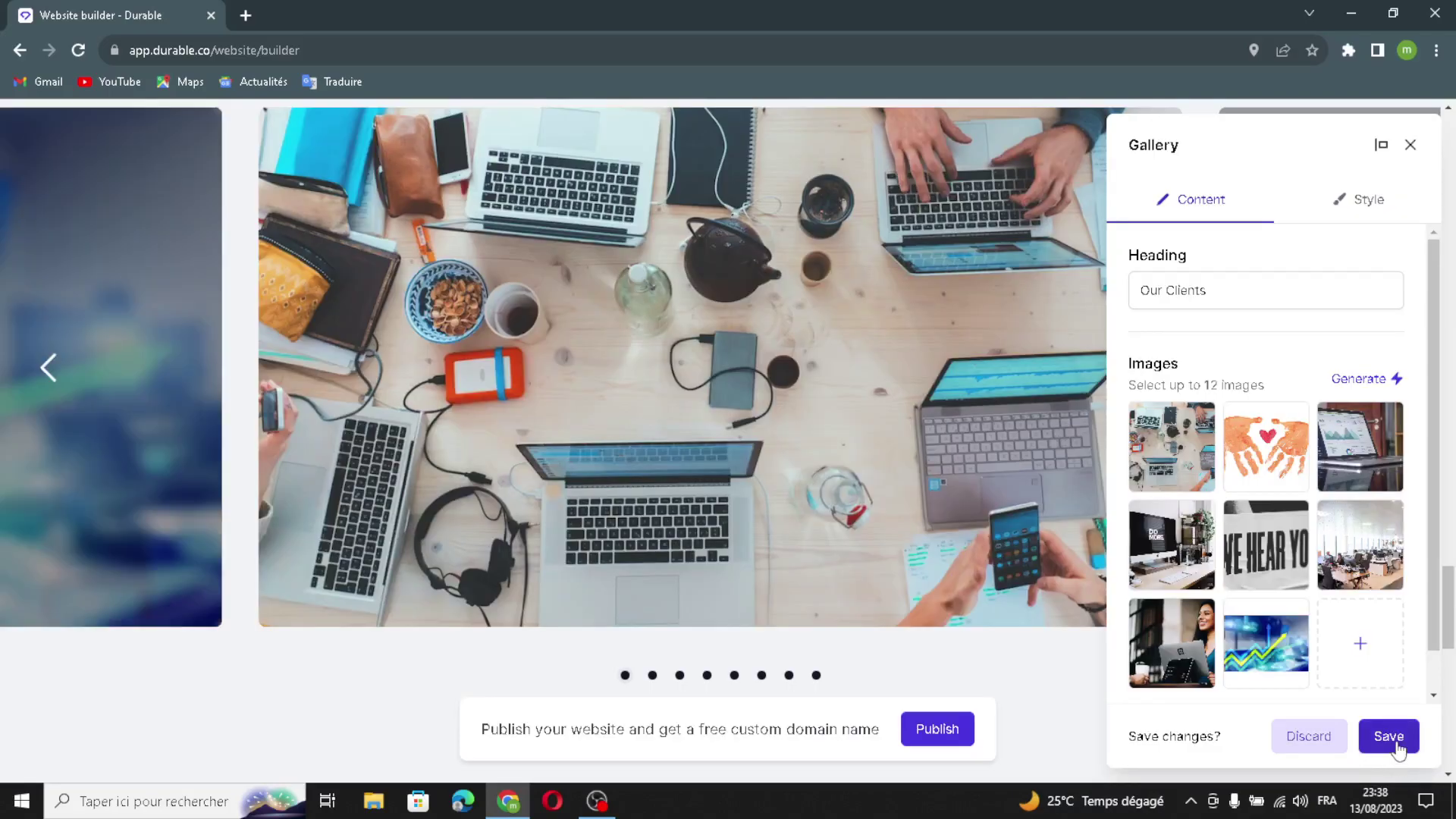
left_click(1398, 746)
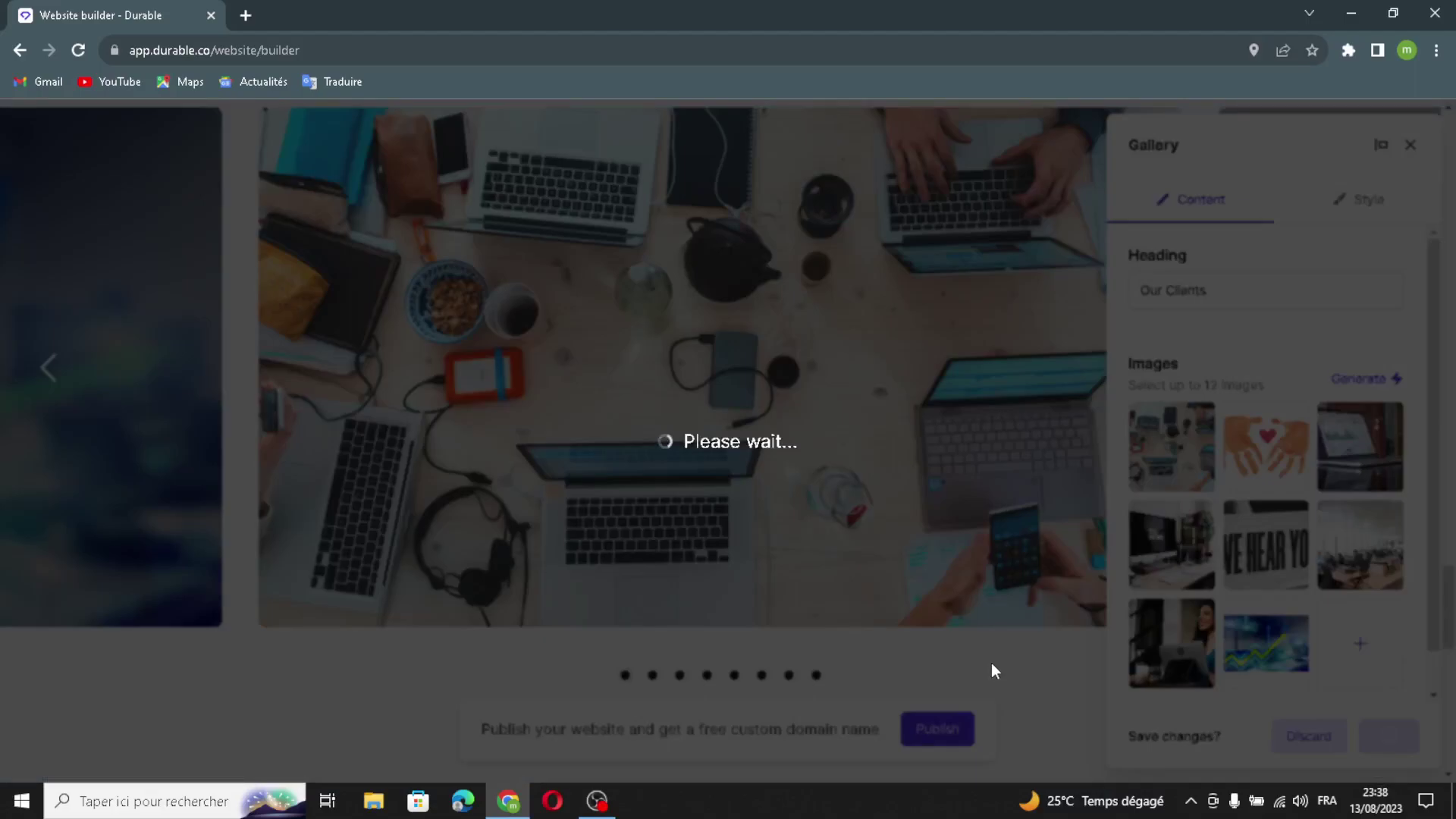
scroll(990, 662, "down", 5)
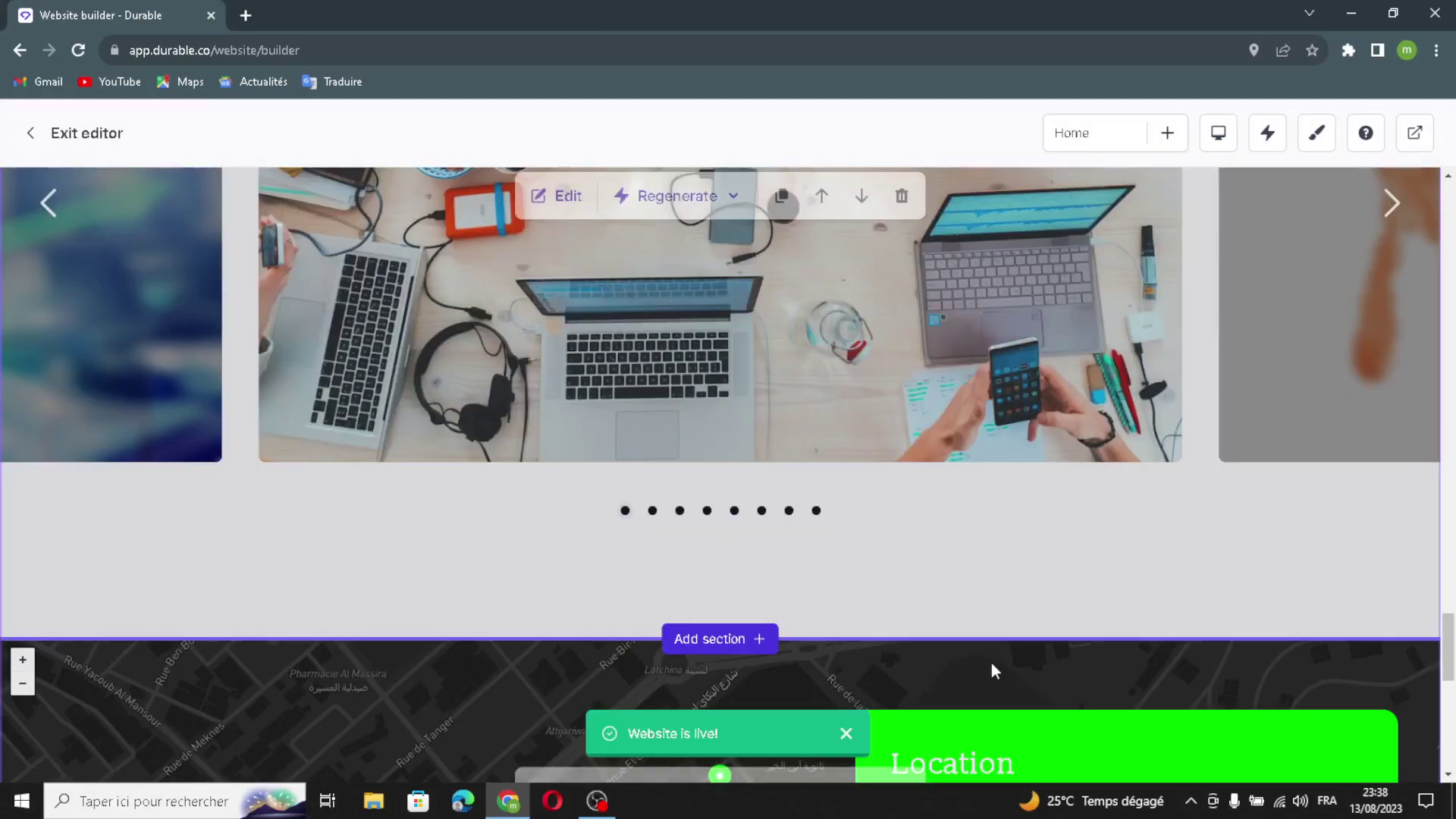
Open the map section's Location settings and select its heading and address text
scroll(993, 669, "down", 1)
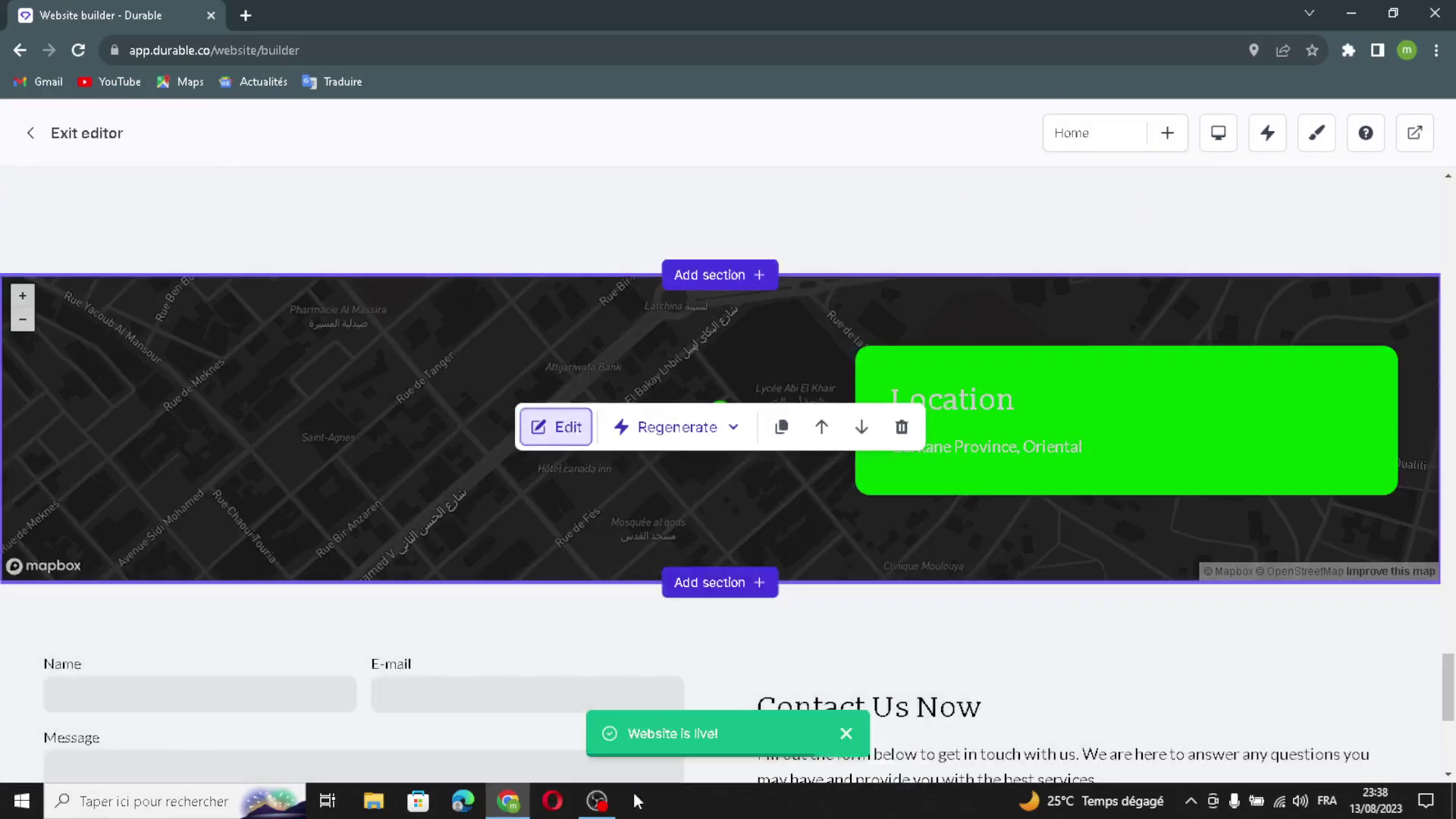
left_click(559, 422)
double_click(1228, 285)
left_click(1227, 284)
double_click(1228, 284)
left_click_drag(1342, 417, 1205, 421)
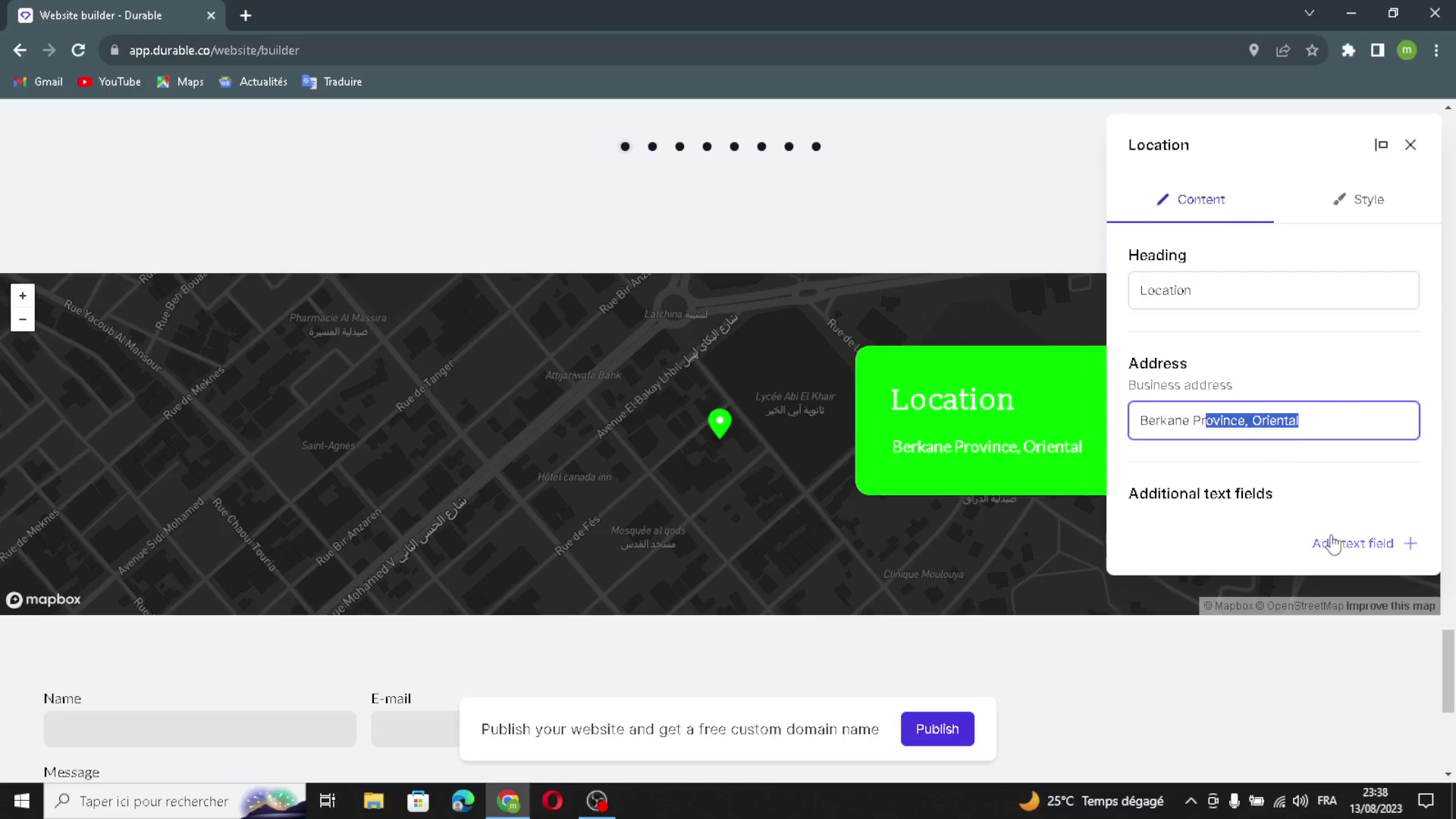
left_click(1382, 559)
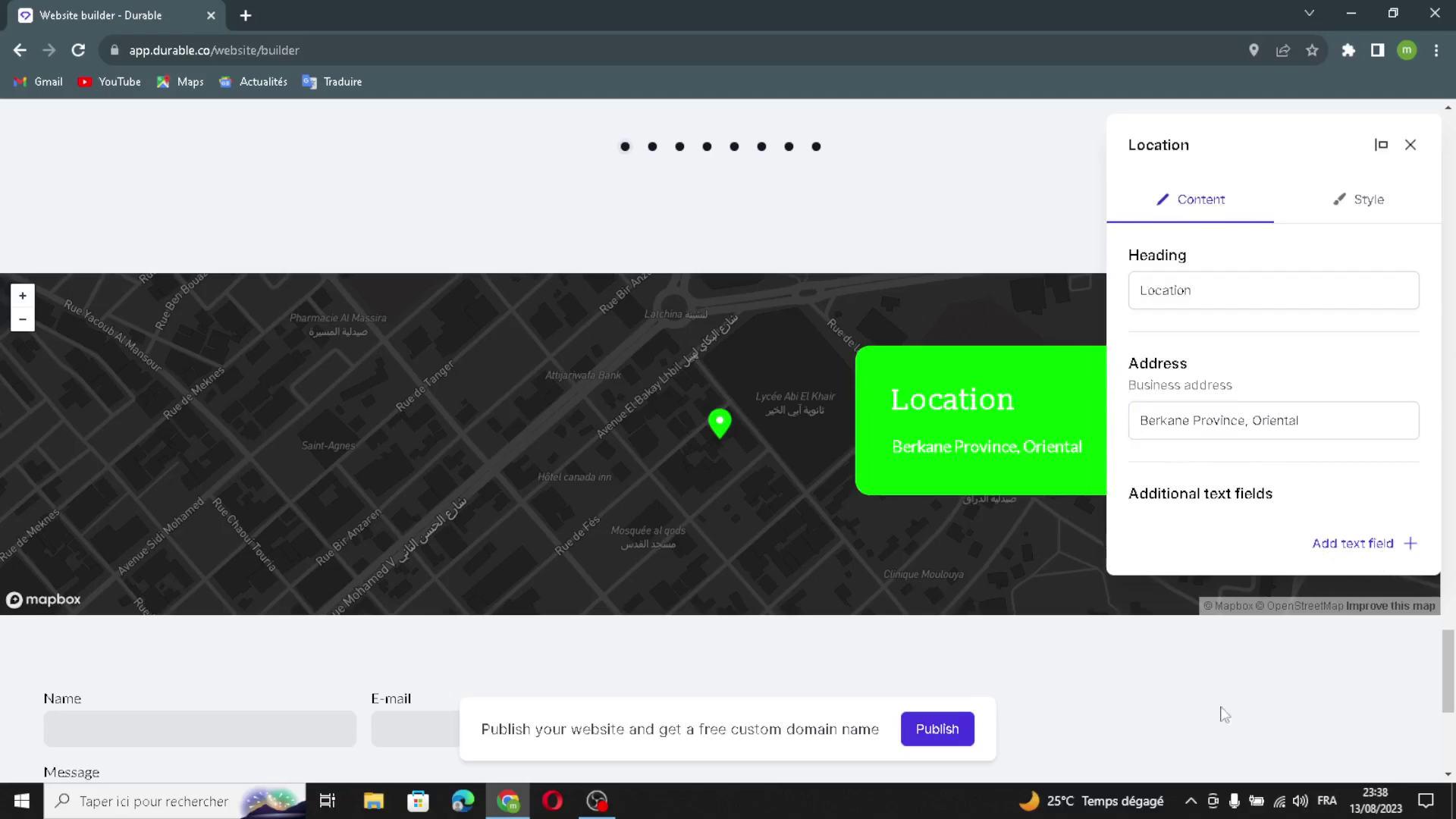
Start an extra Location text field, then close it without adding one
left_click(1357, 551)
left_click(739, 415)
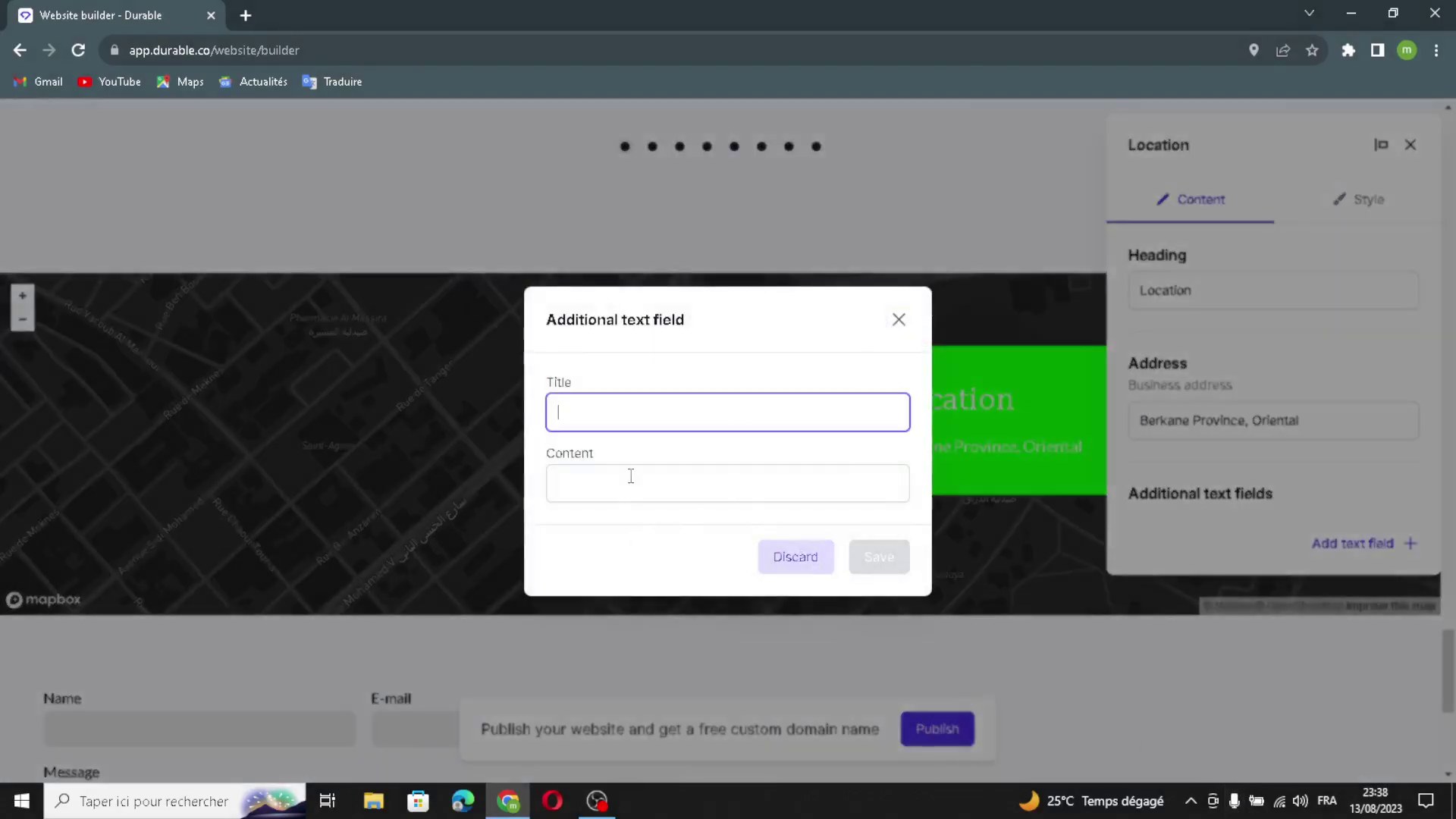
left_click(577, 483)
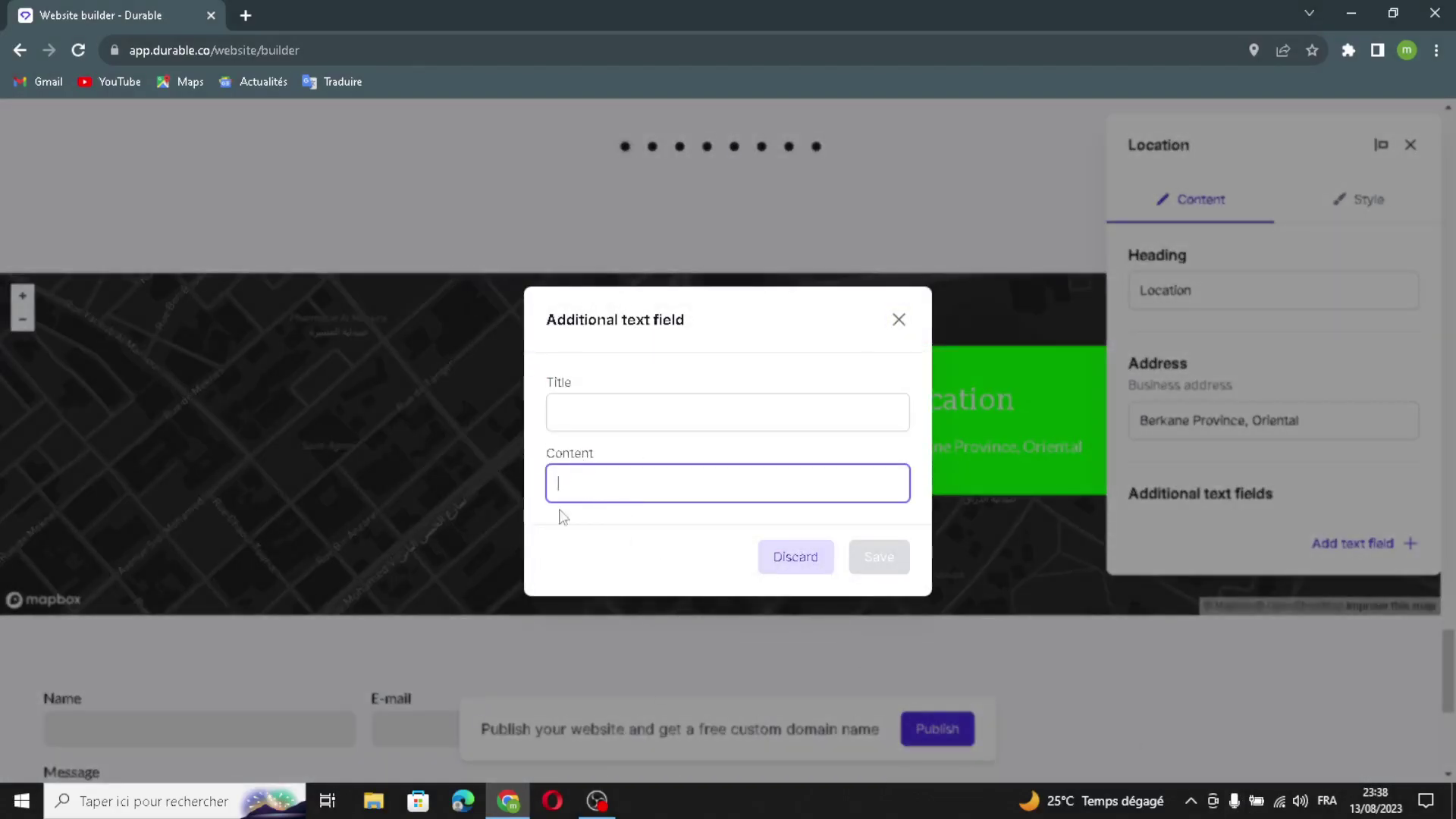
left_click(899, 320)
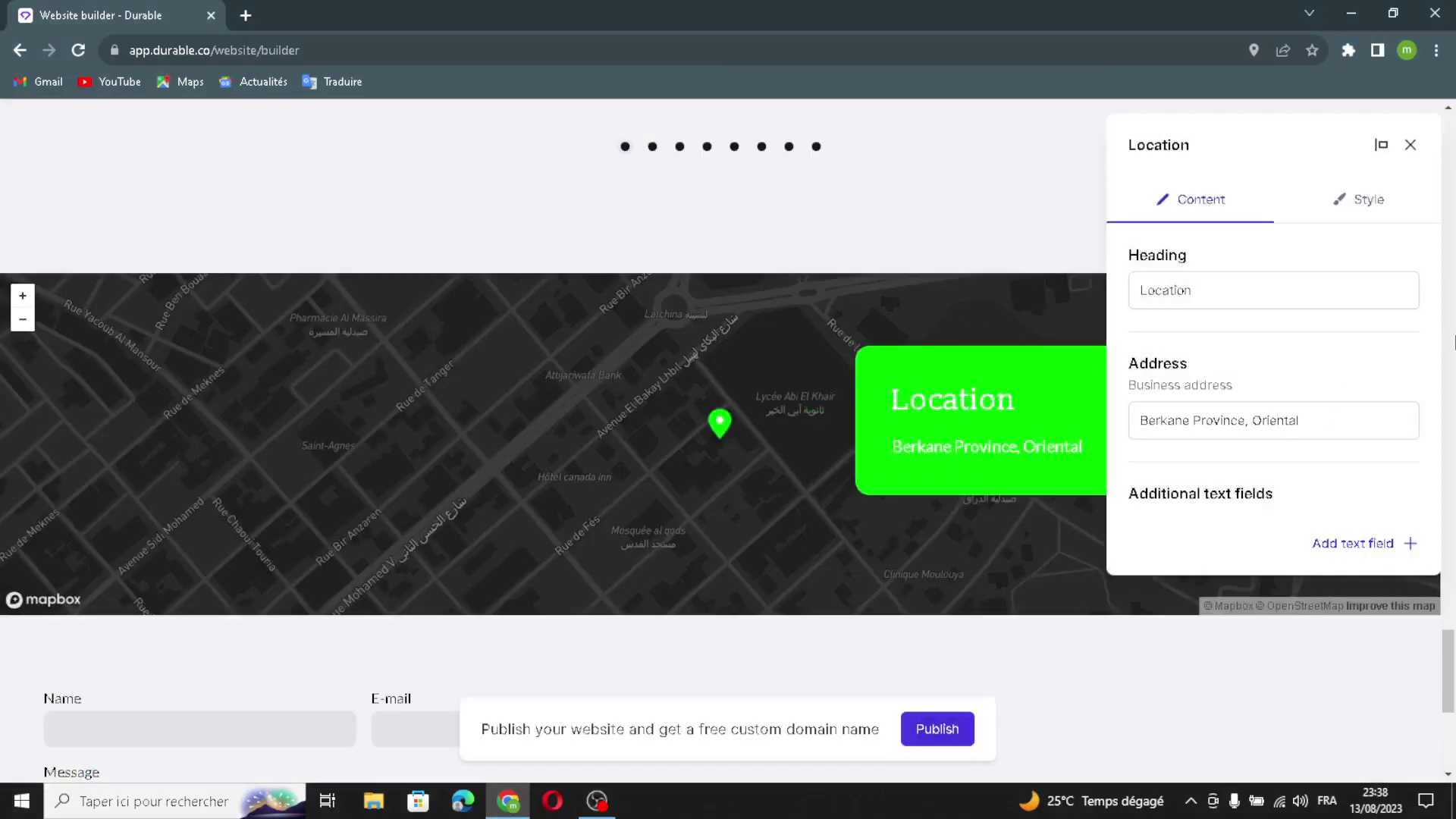
Regenerate the contact form text with AI and check its custom fields list
left_click(1410, 144)
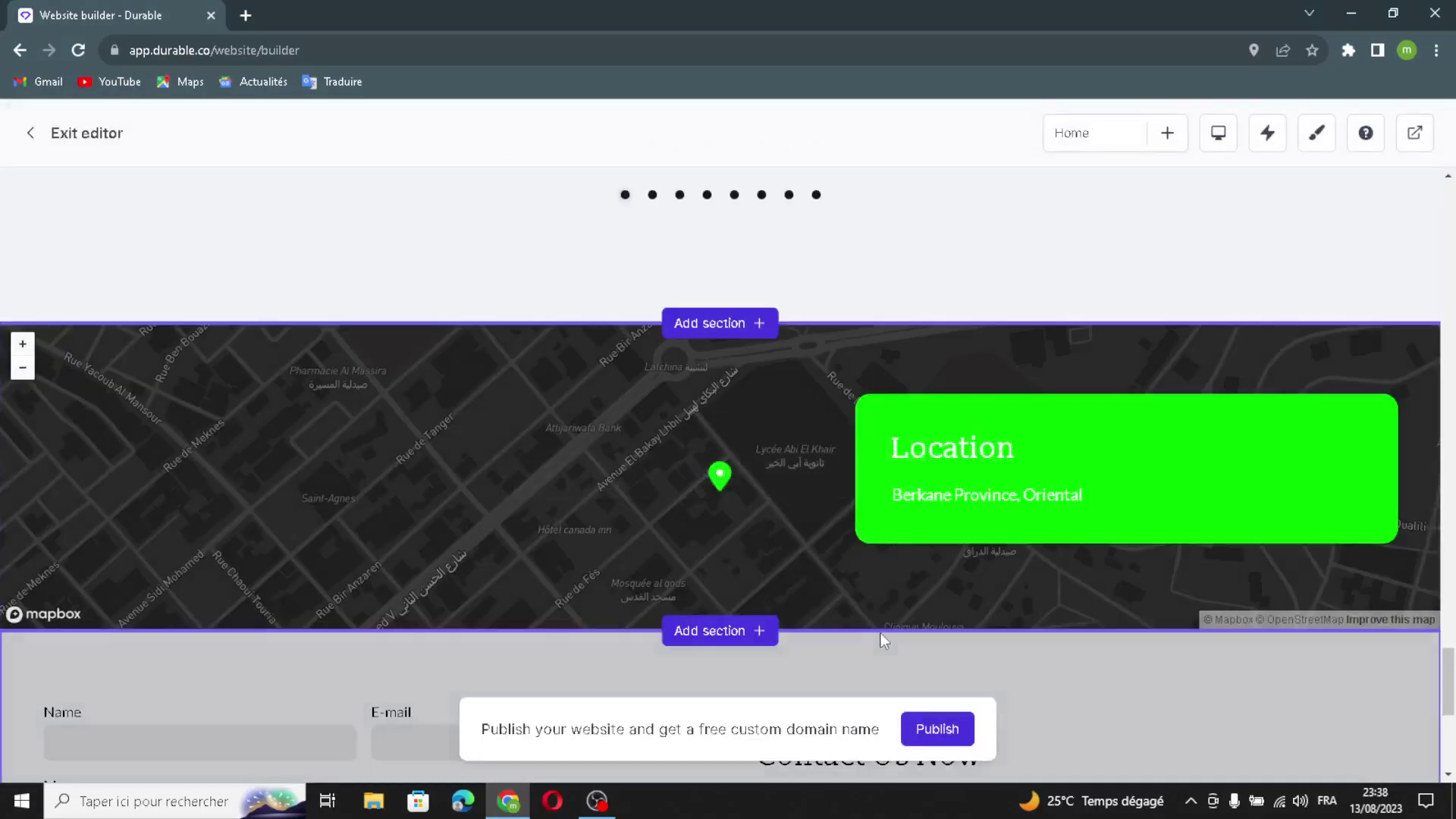
scroll(883, 632, "down", 3)
left_click(877, 632)
left_click(556, 551)
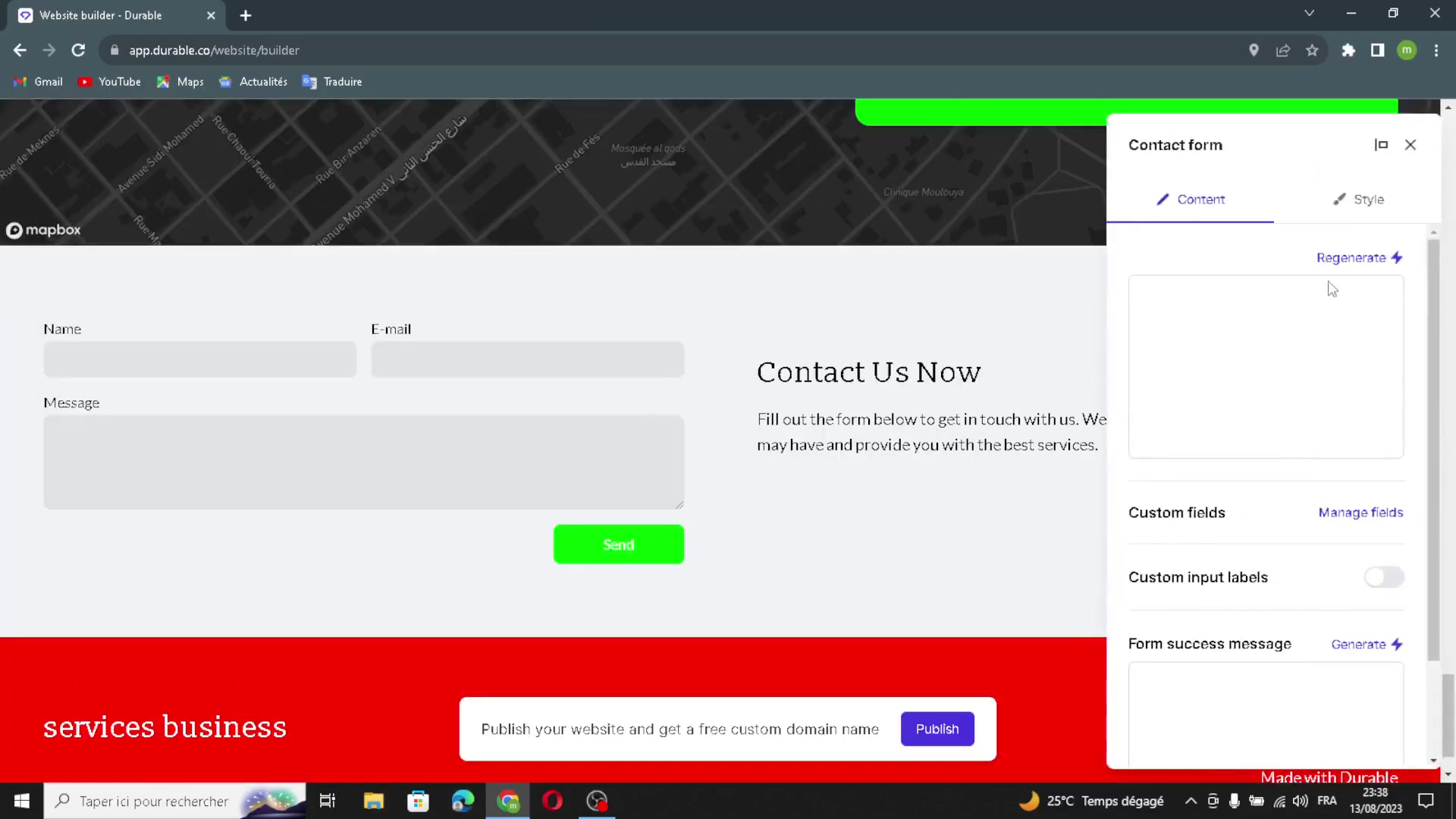
left_click(1353, 259)
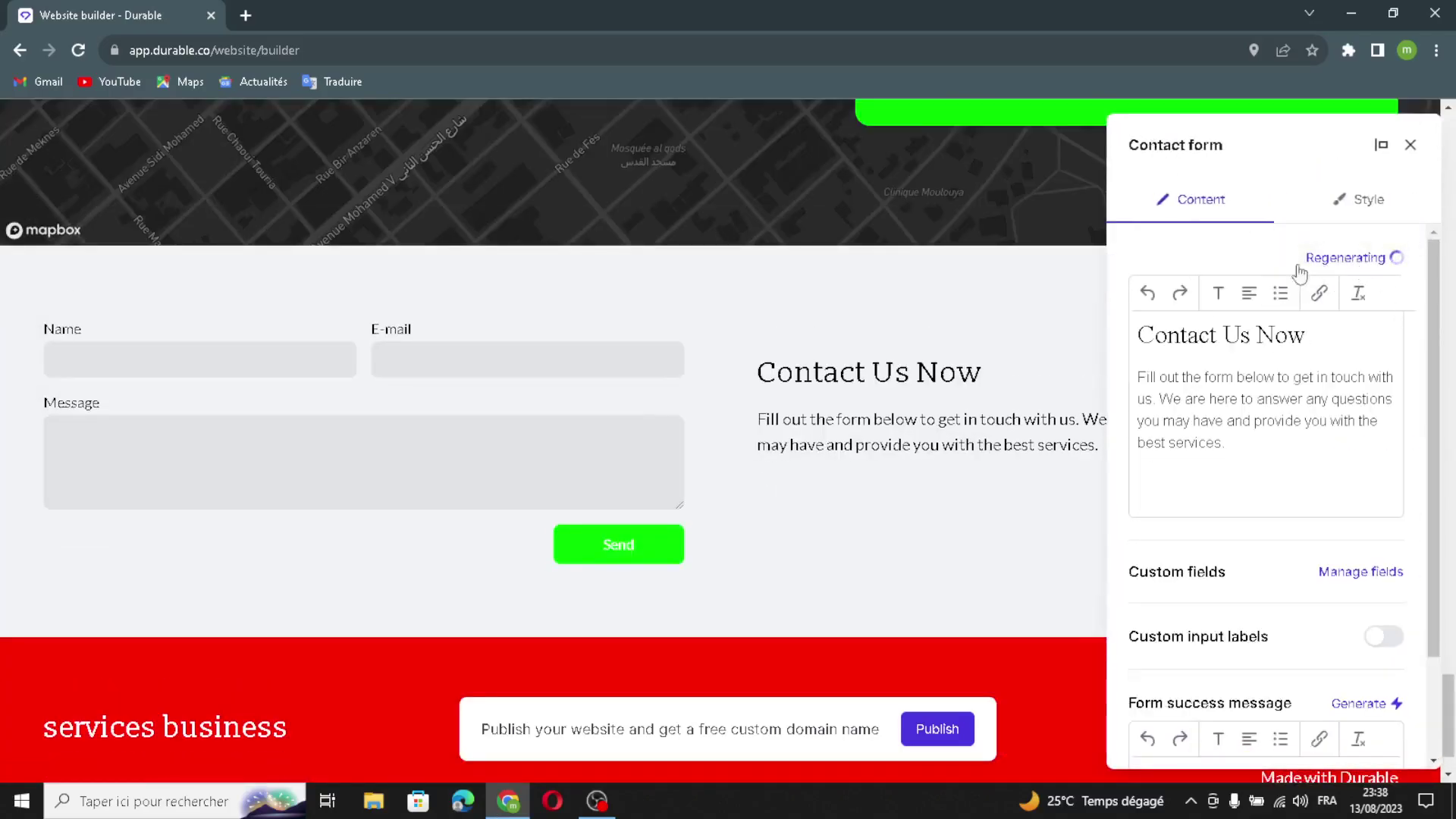
scroll(1254, 459, "down", 3)
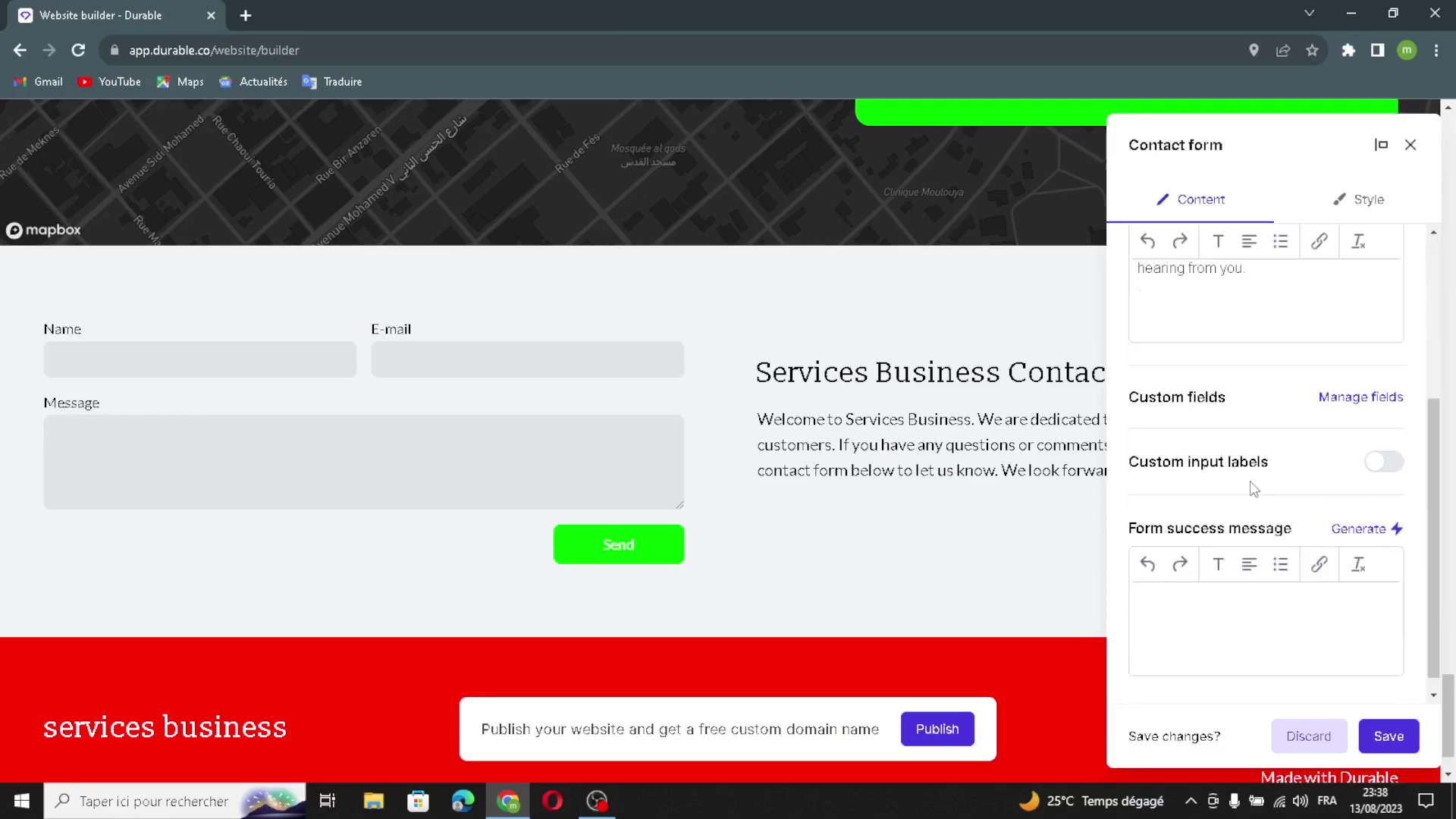
left_click(1359, 398)
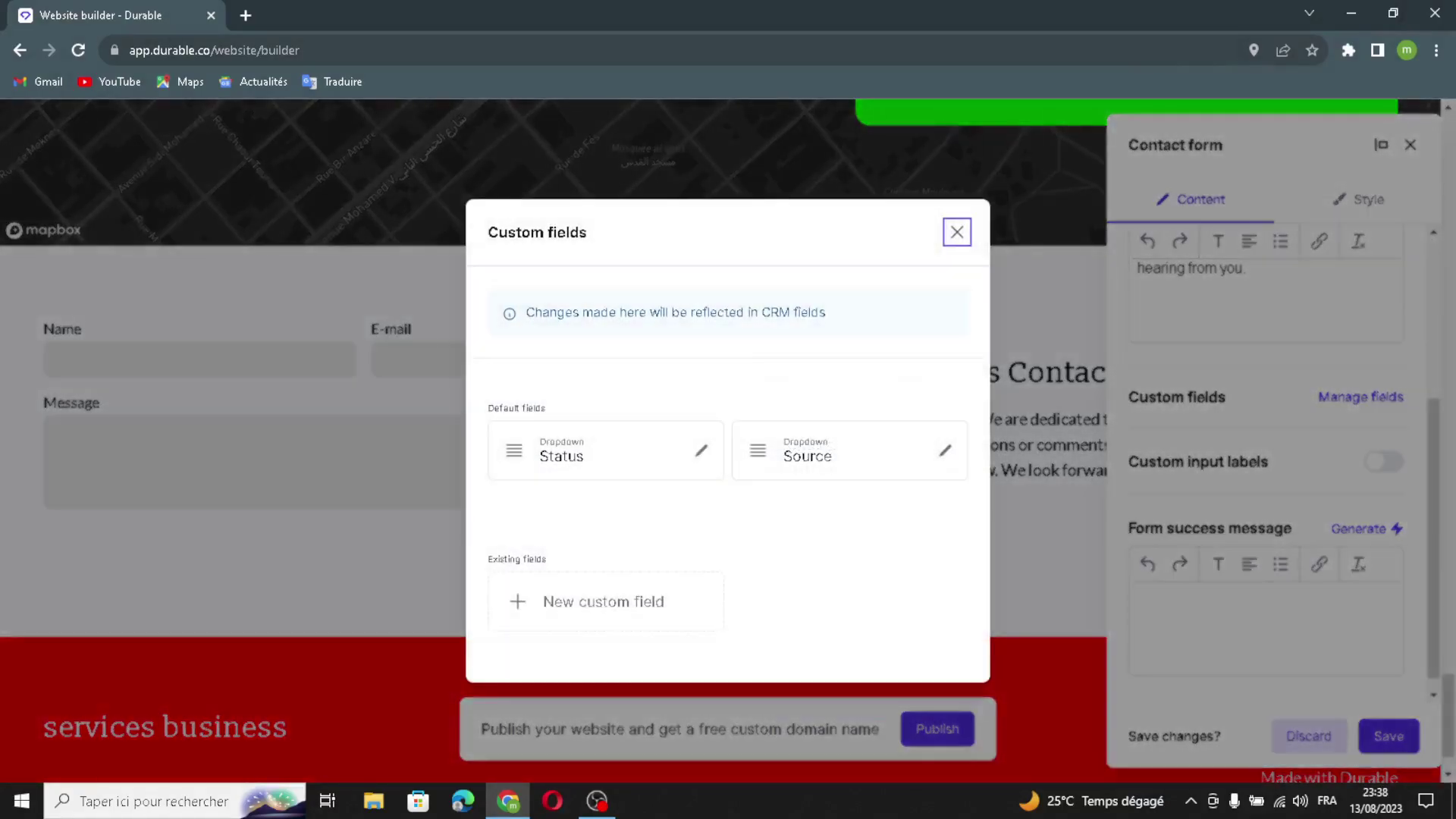
left_click(956, 232)
Enable custom input labels, generate the 'Thank You for Contacting services business!' message, and save
left_click(1379, 462)
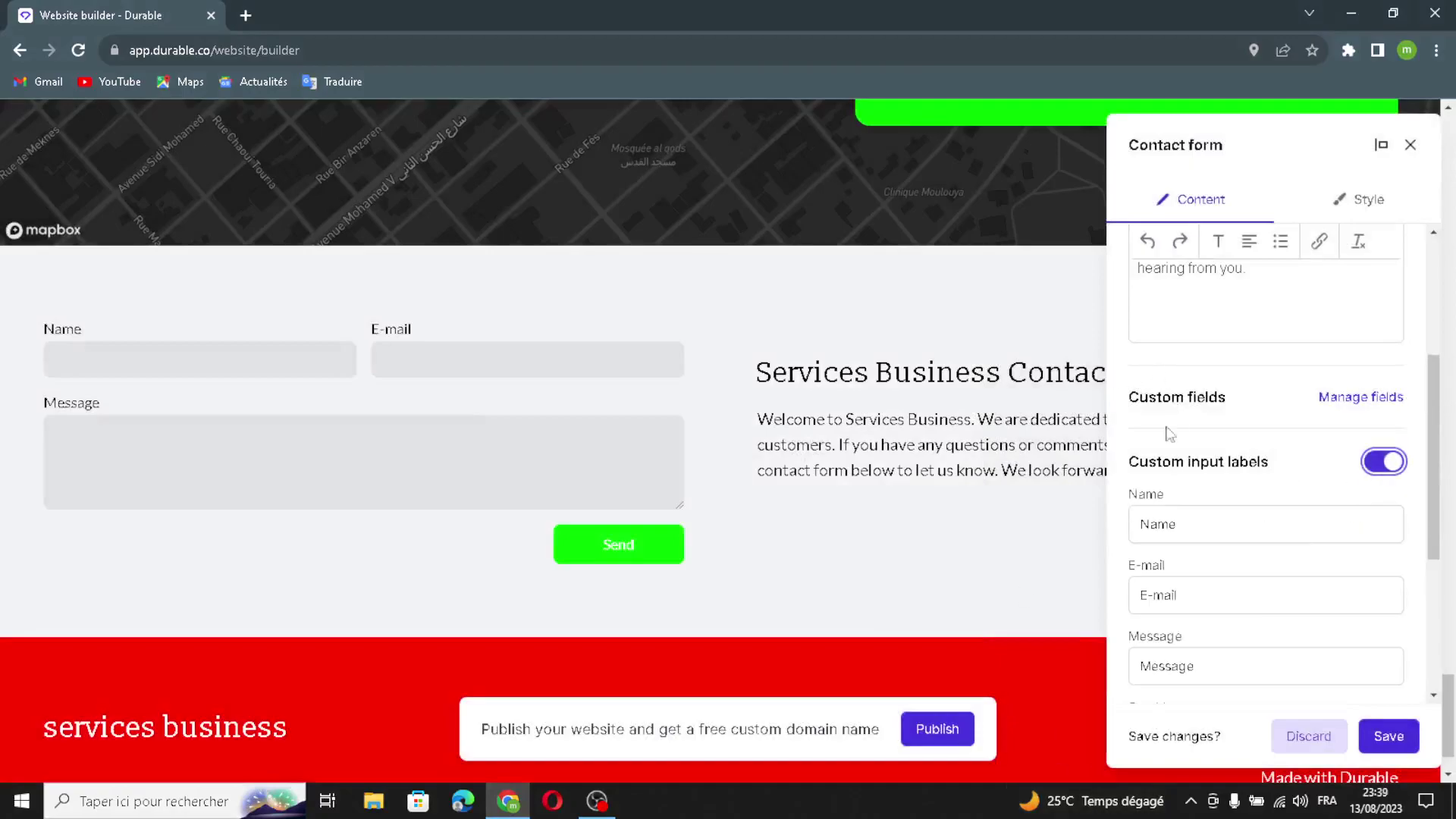
scroll(1256, 459, "down", 4)
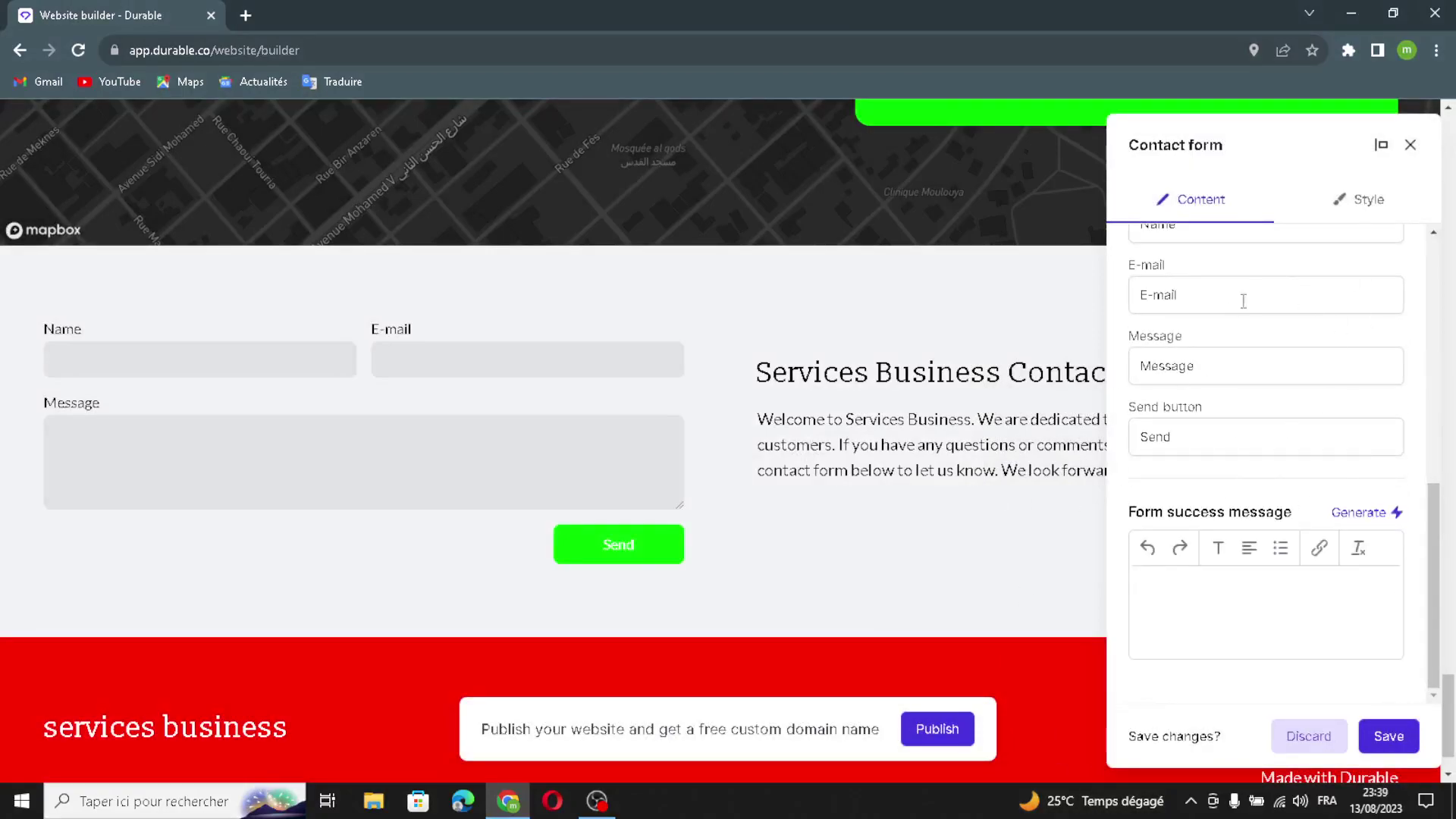
scroll(1259, 296, "up", 3)
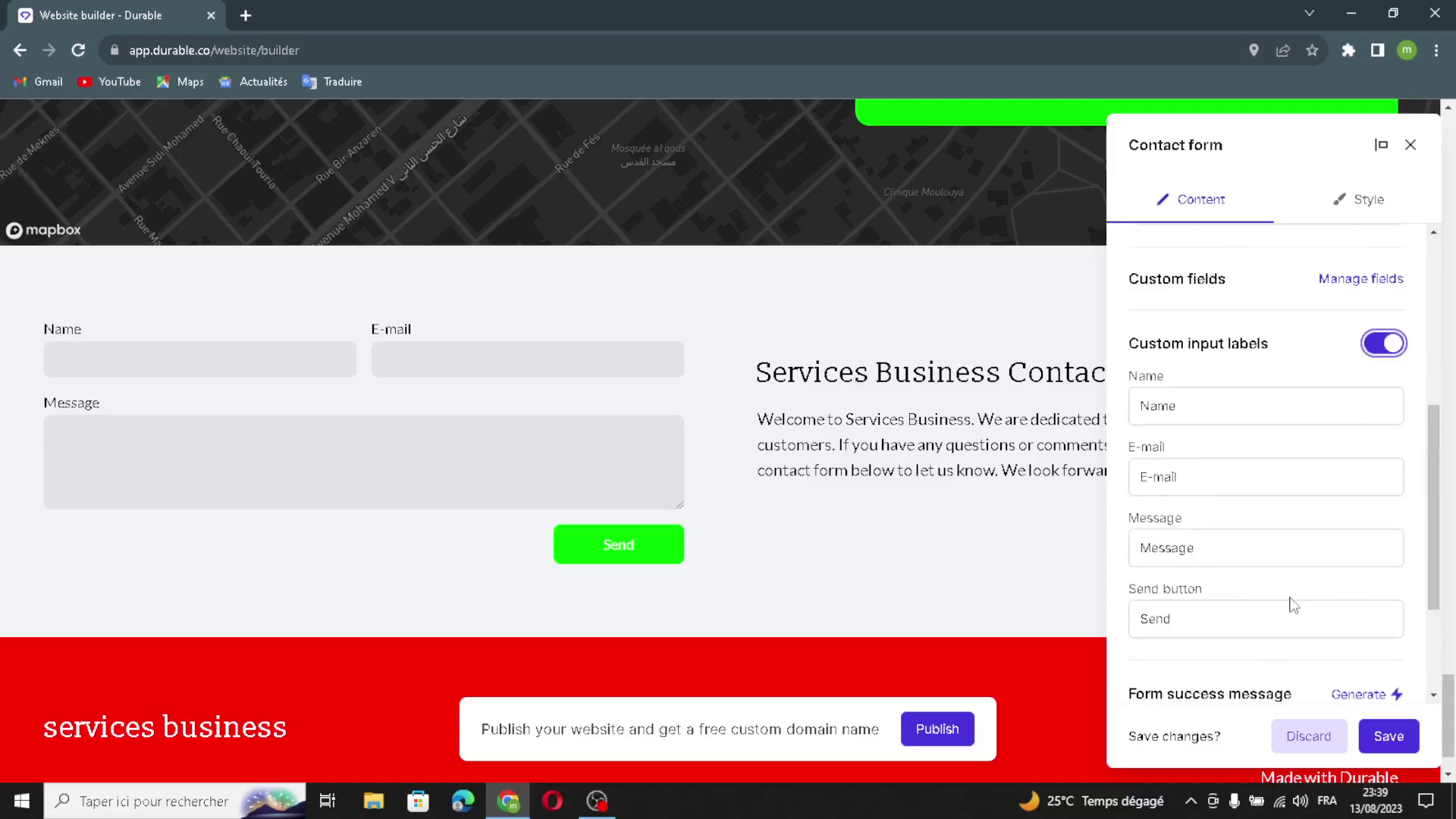
scroll(1293, 605, "down", 1)
left_click(1358, 603)
scroll(1254, 645, "down", 1)
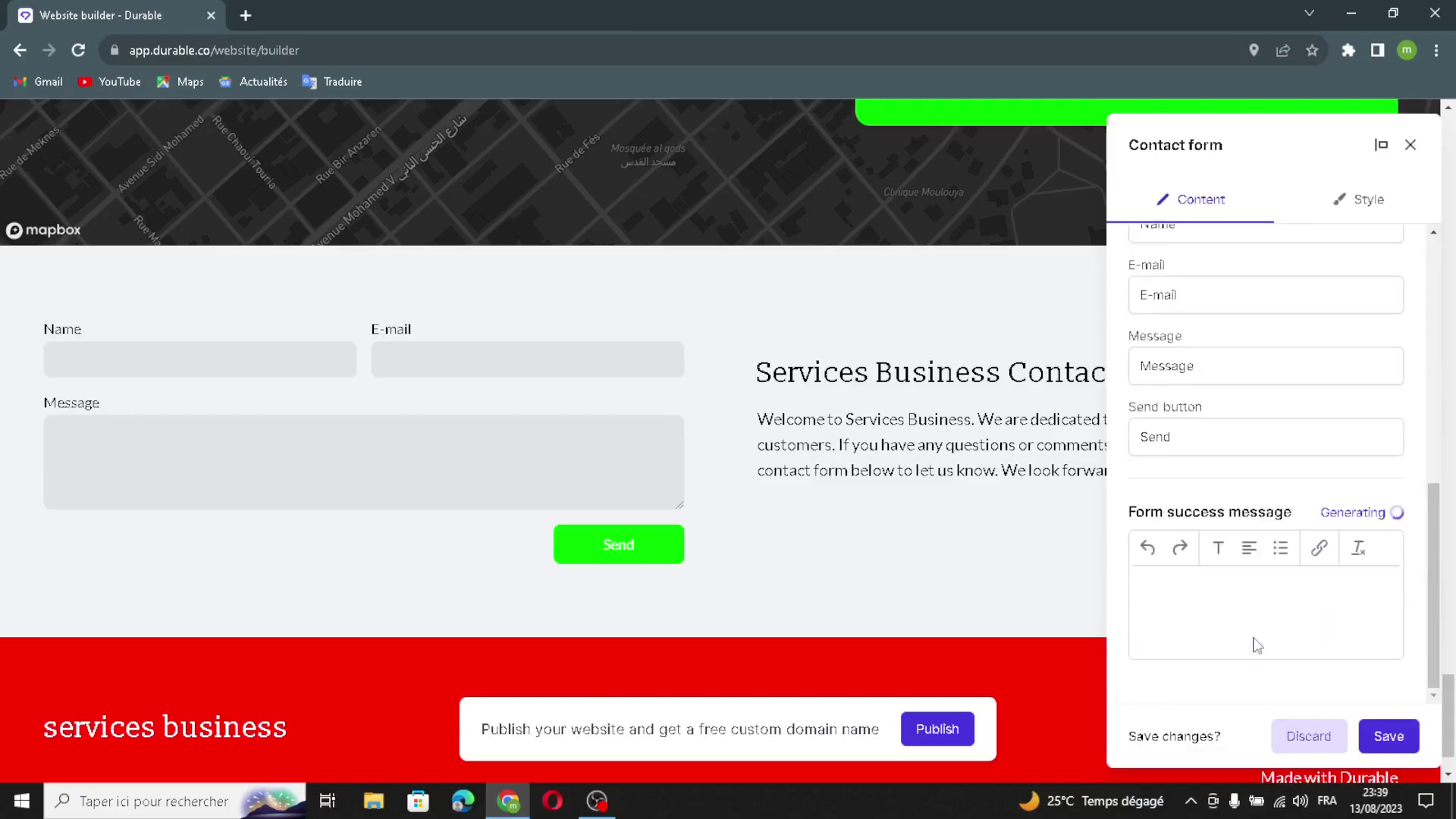
left_click(1389, 736)
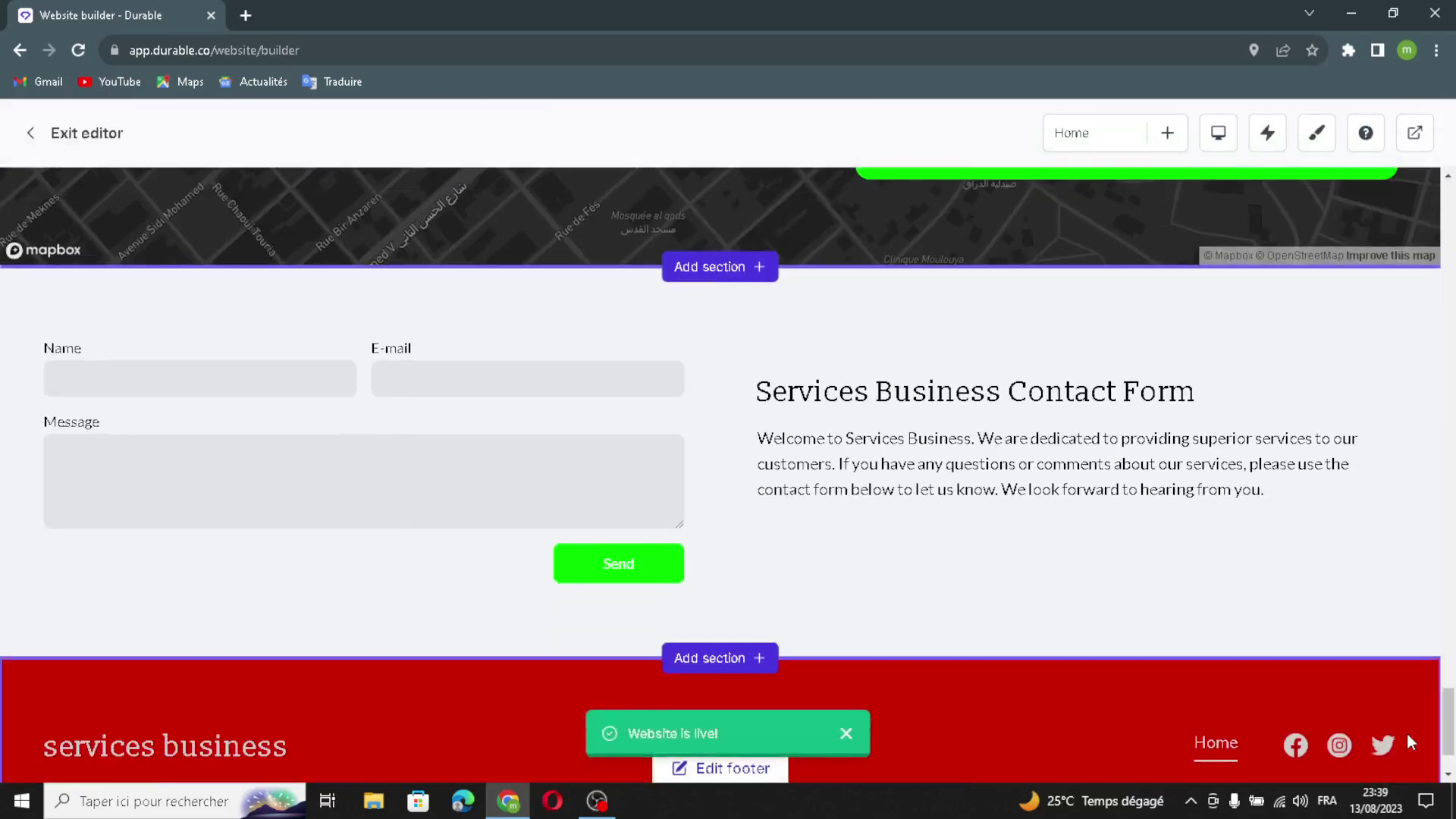
Switch on the footer's Logo option and open its Additional details
scroll(849, 637, "down", 2)
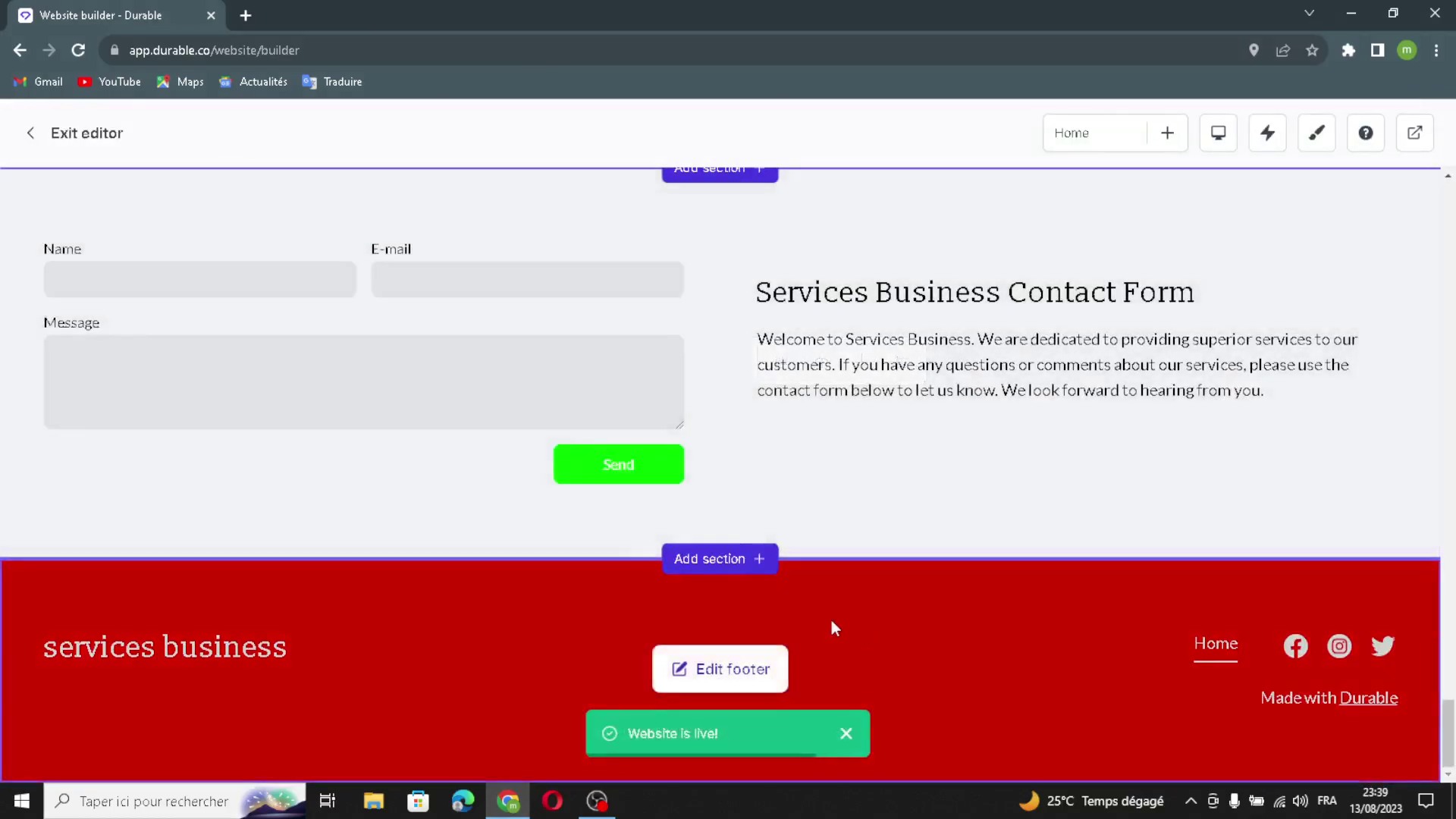
left_click(720, 669)
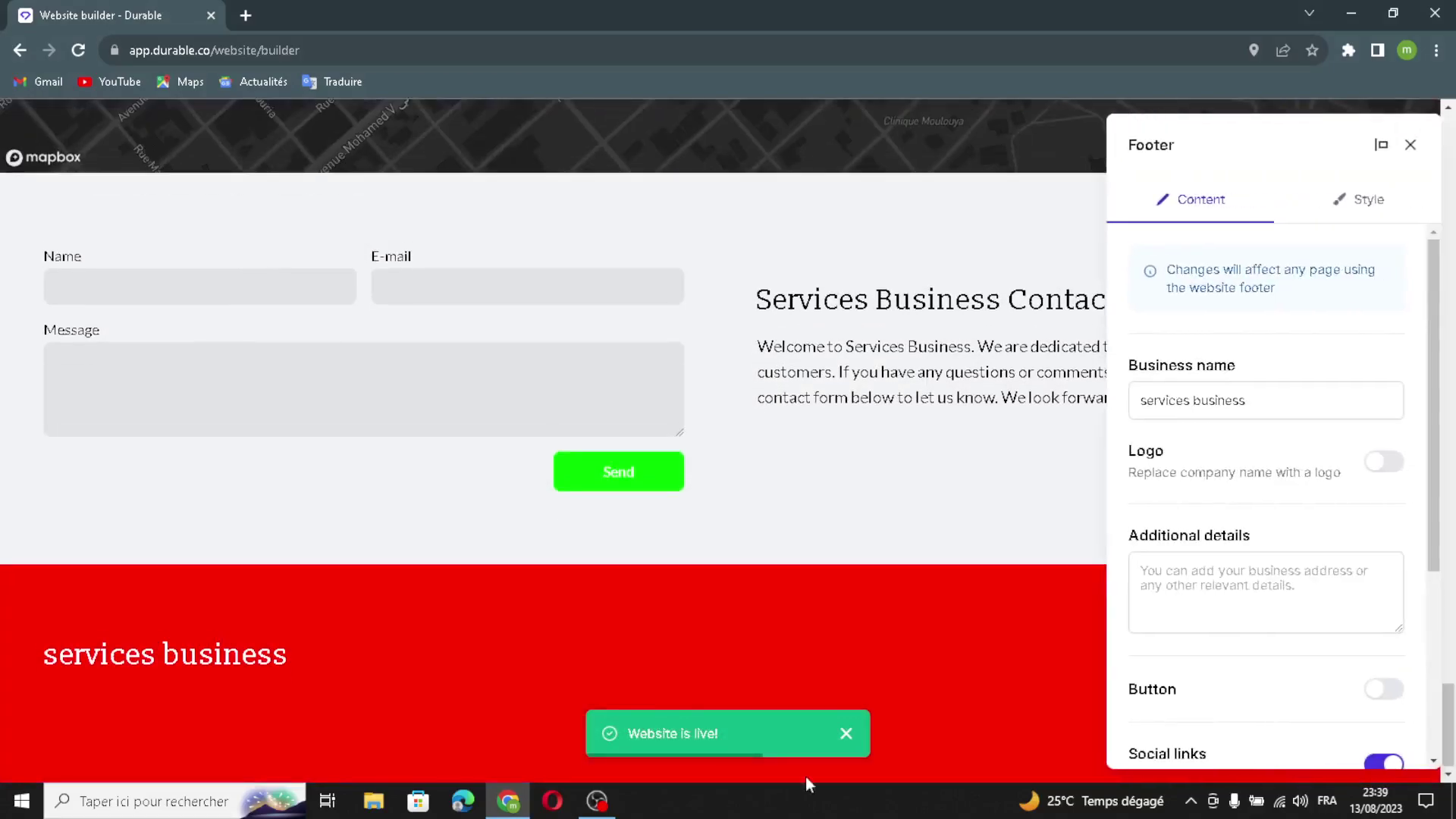
left_click(1251, 401)
mouse_move(1299, 400)
left_mouse_down()
mouse_move(1084, 395)
mouse_move(1285, 404)
left_mouse_up()
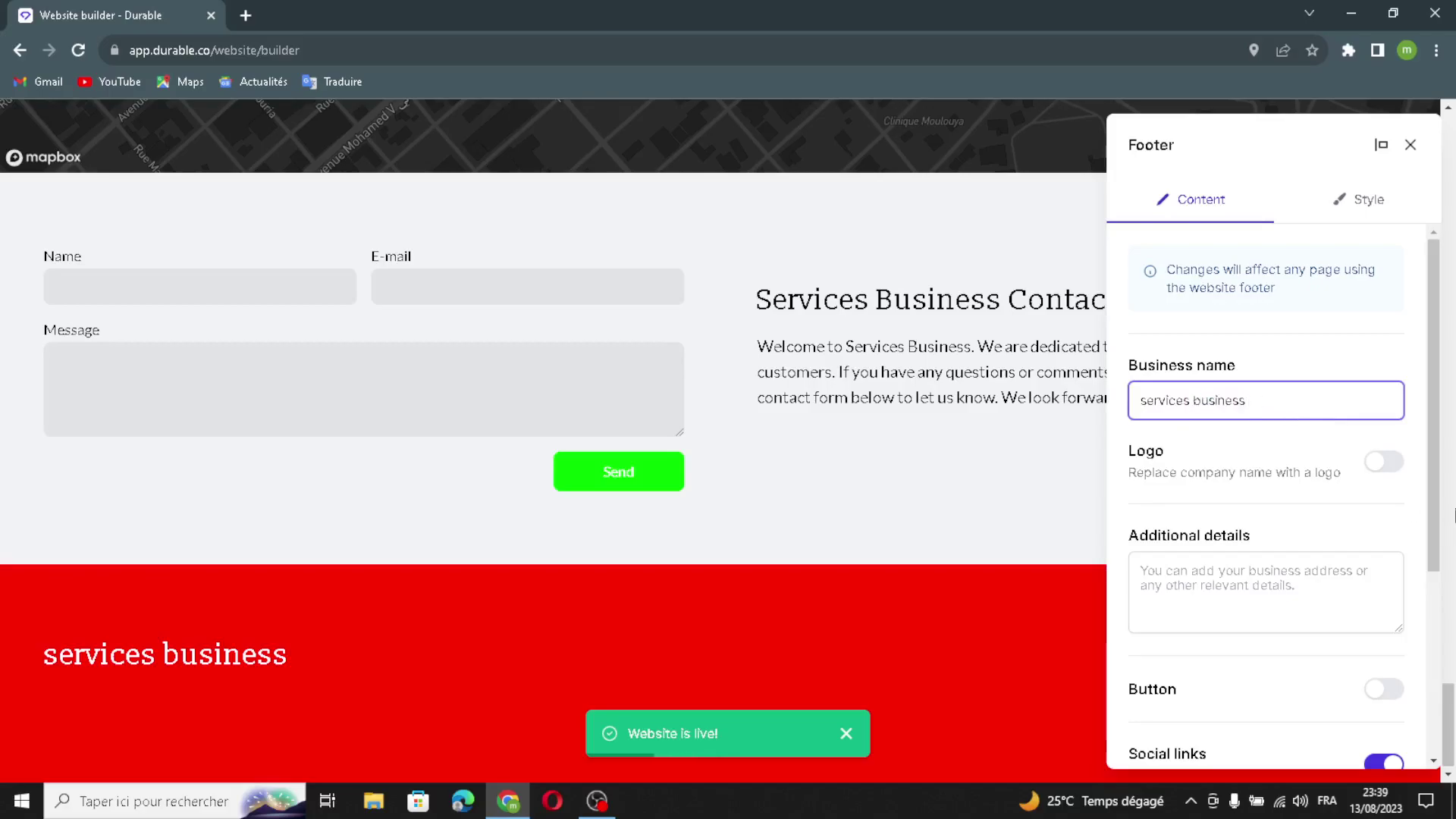
left_click(1381, 462)
scroll(1281, 654, "down", 1)
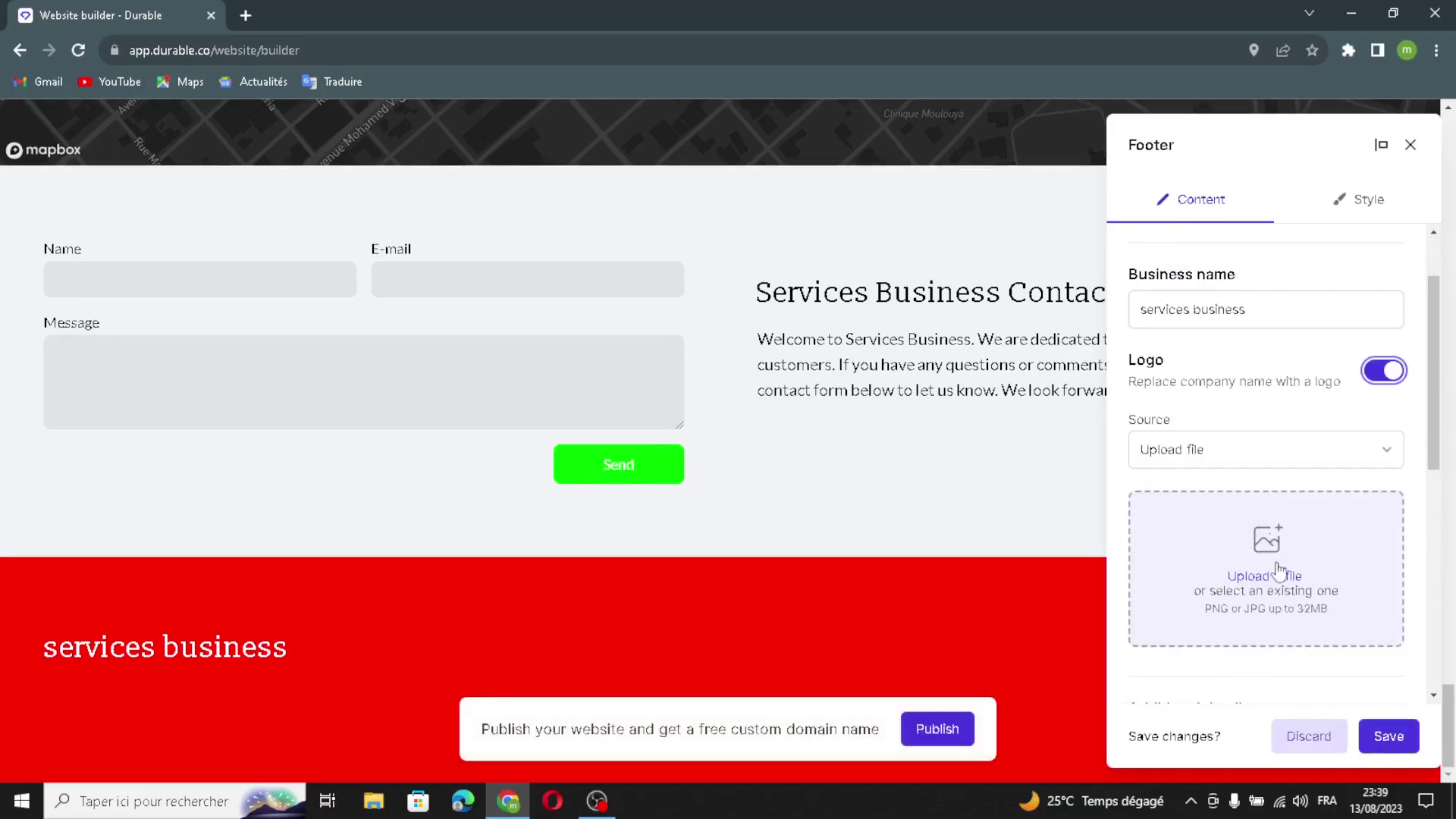
scroll(1278, 607, "down", 3)
left_click(1237, 484)
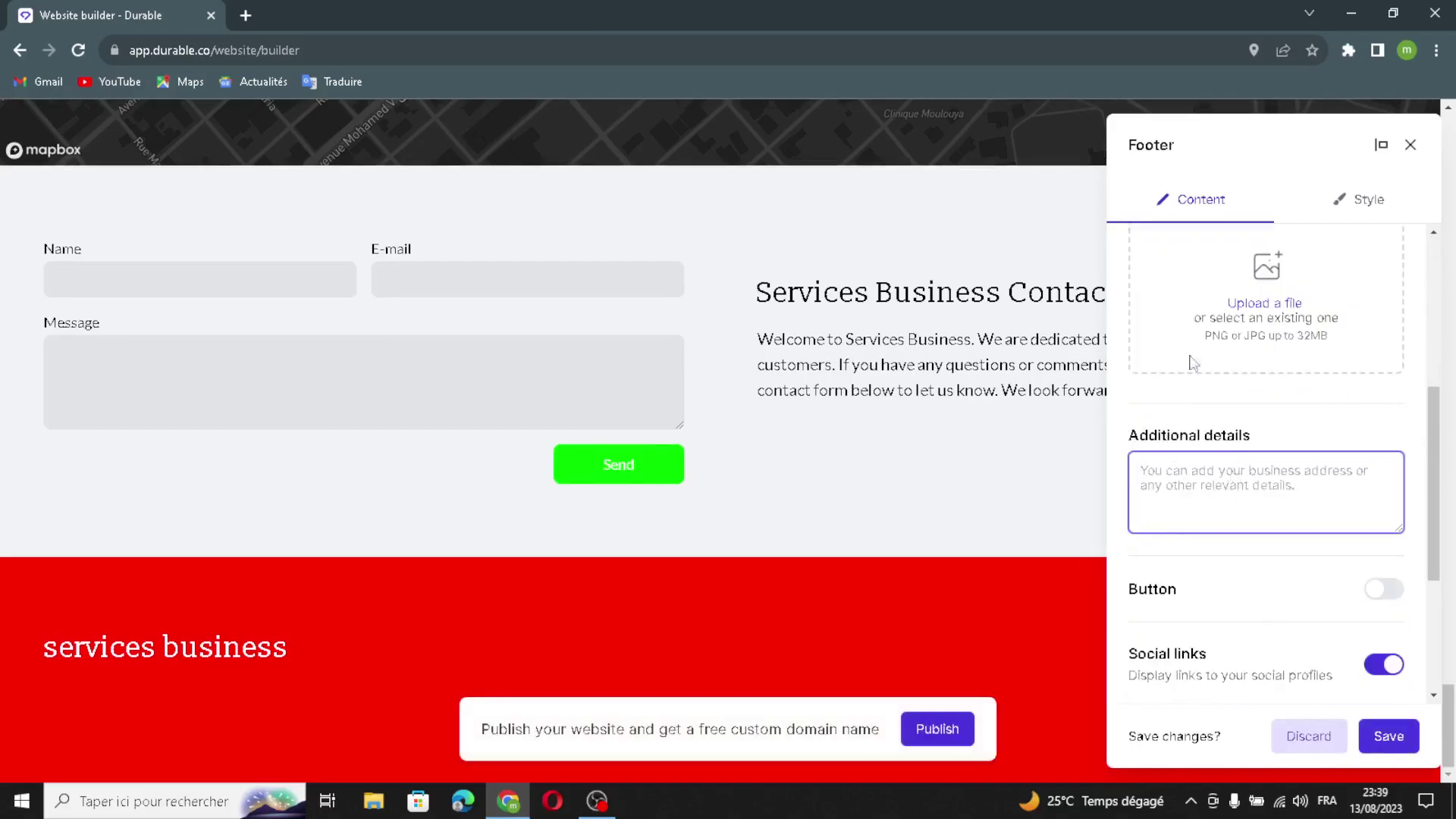
scroll(1232, 620, "down", 2)
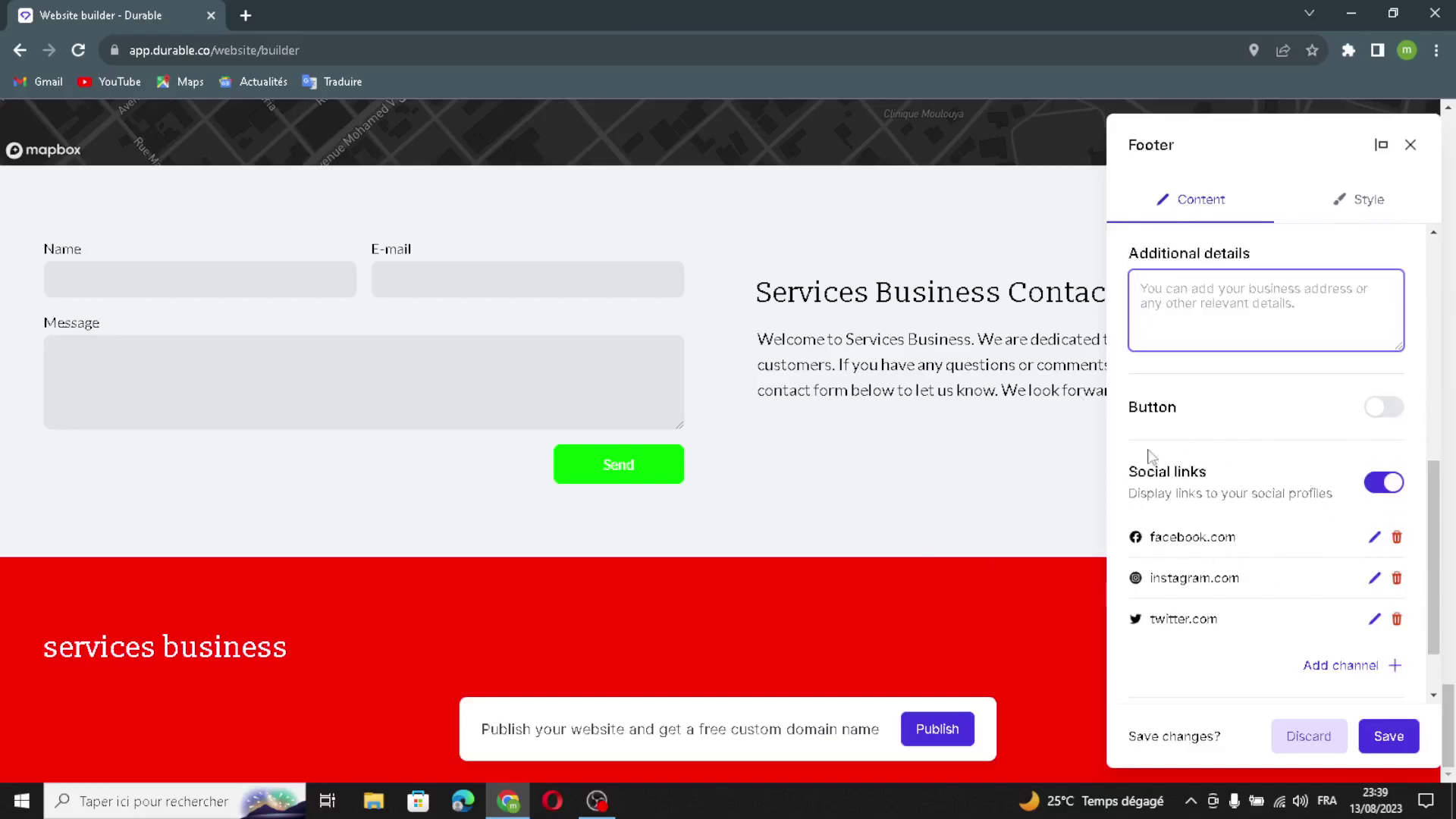
Close the social-link Add channel form without adding one and save the footer
left_click(1339, 665)
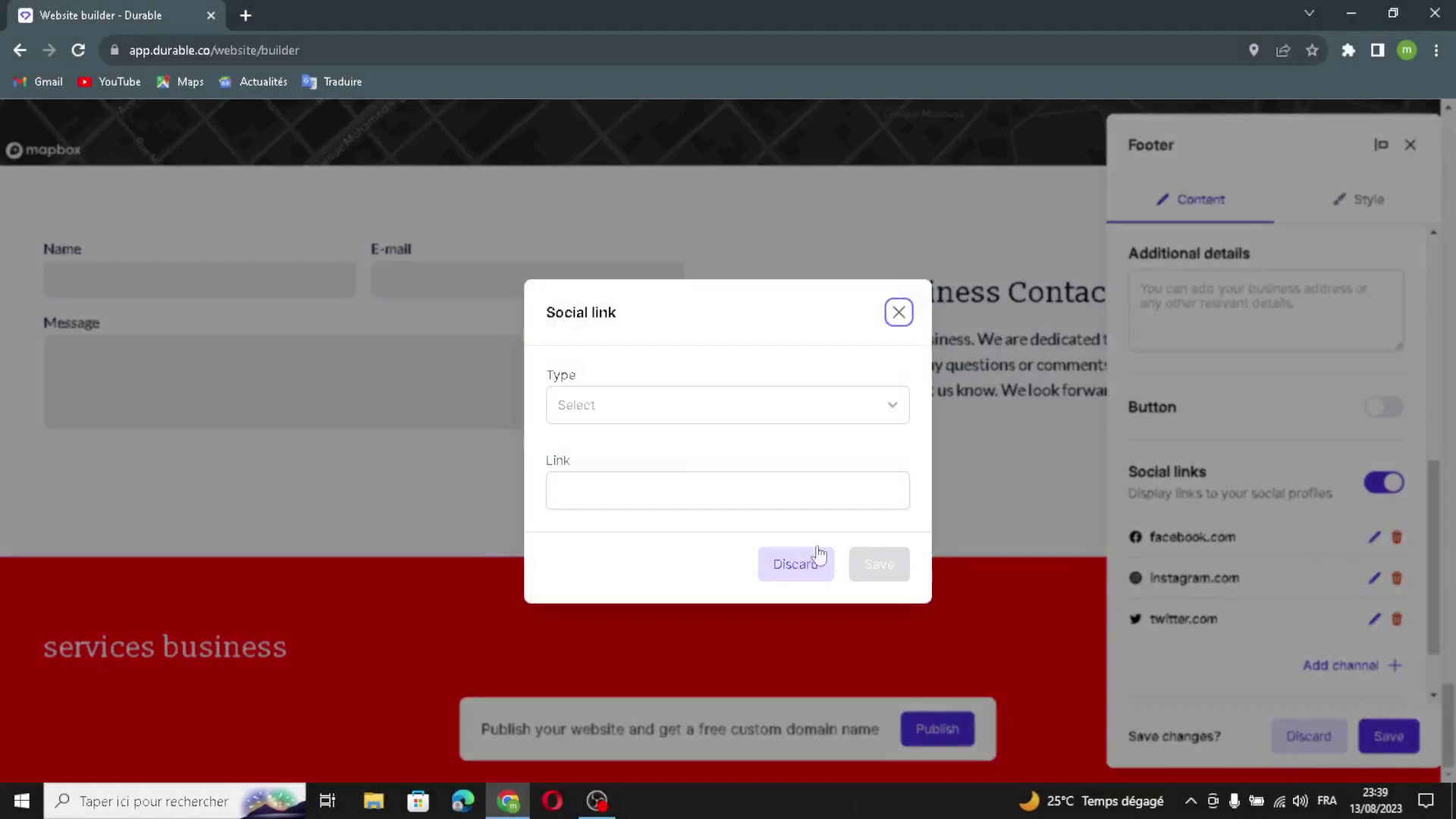
left_click(749, 421)
left_click(662, 423)
left_click(630, 488)
left_click(898, 331)
left_click(899, 312)
left_click(1365, 735)
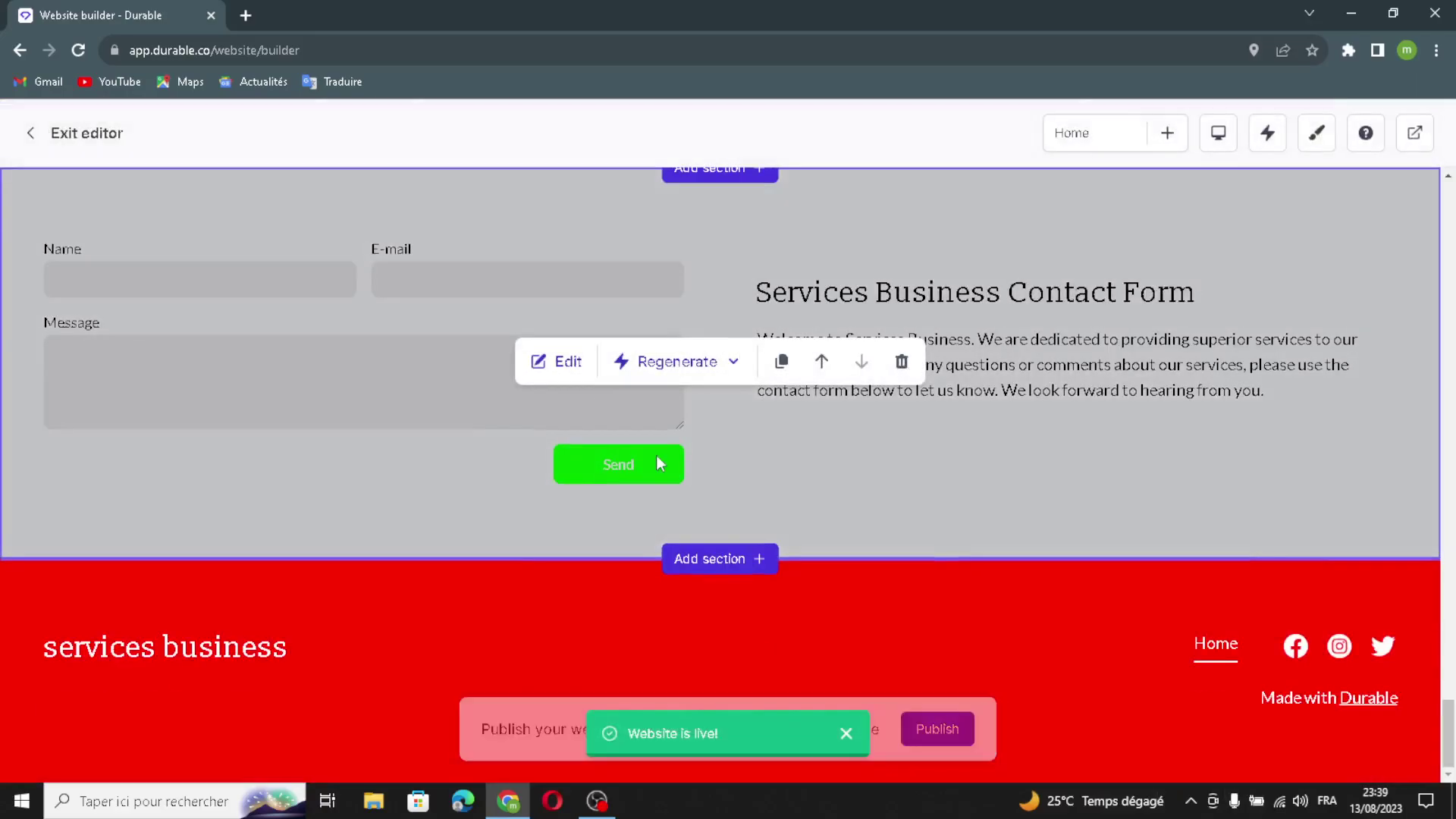
Regenerate the testimonial section's content with AI
scroll(766, 451, "up", 8)
scroll(766, 452, "down", 5)
scroll(765, 444, "up", 7)
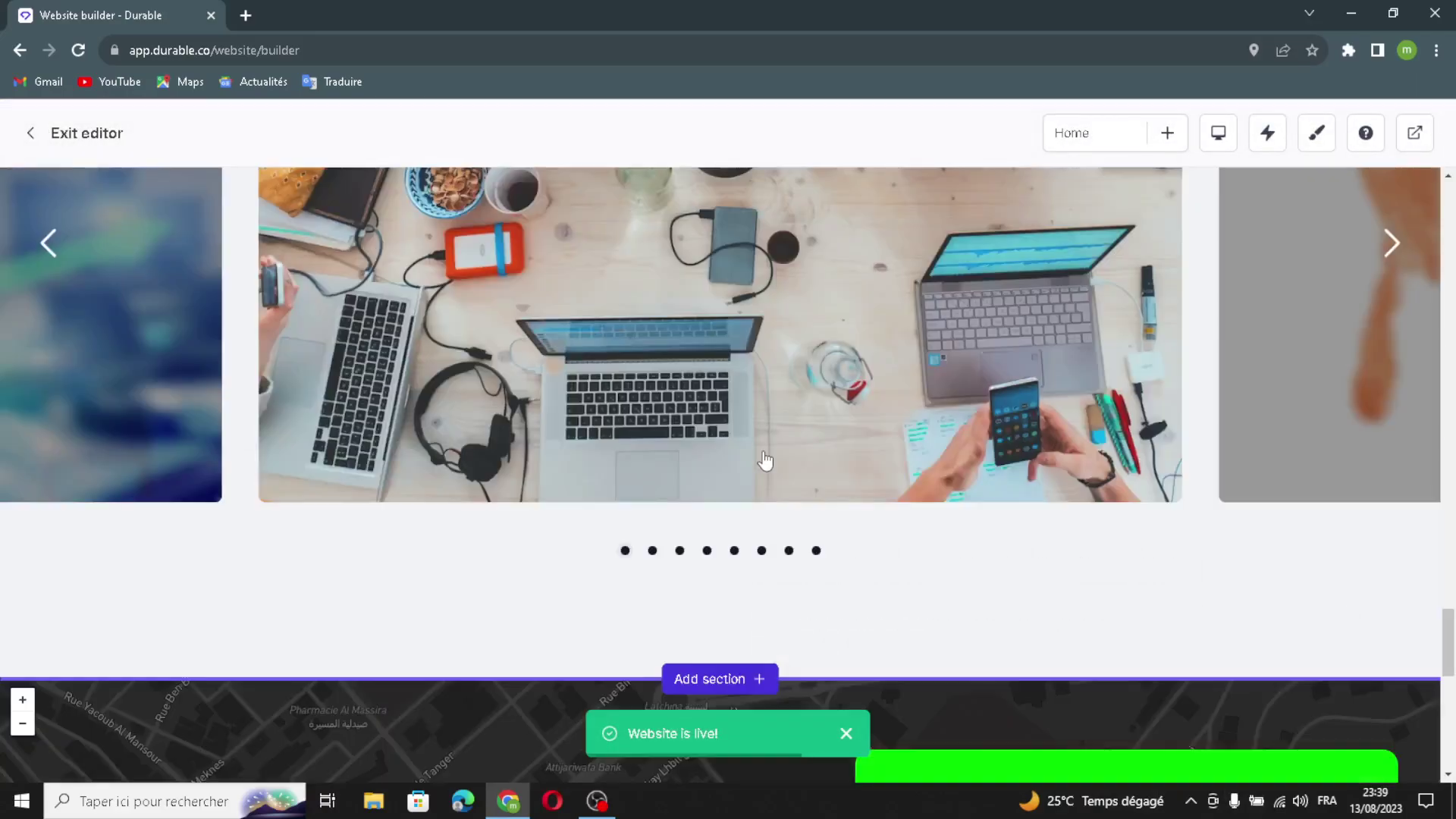
scroll(681, 358, "up", 5)
scroll(736, 433, "up", 5)
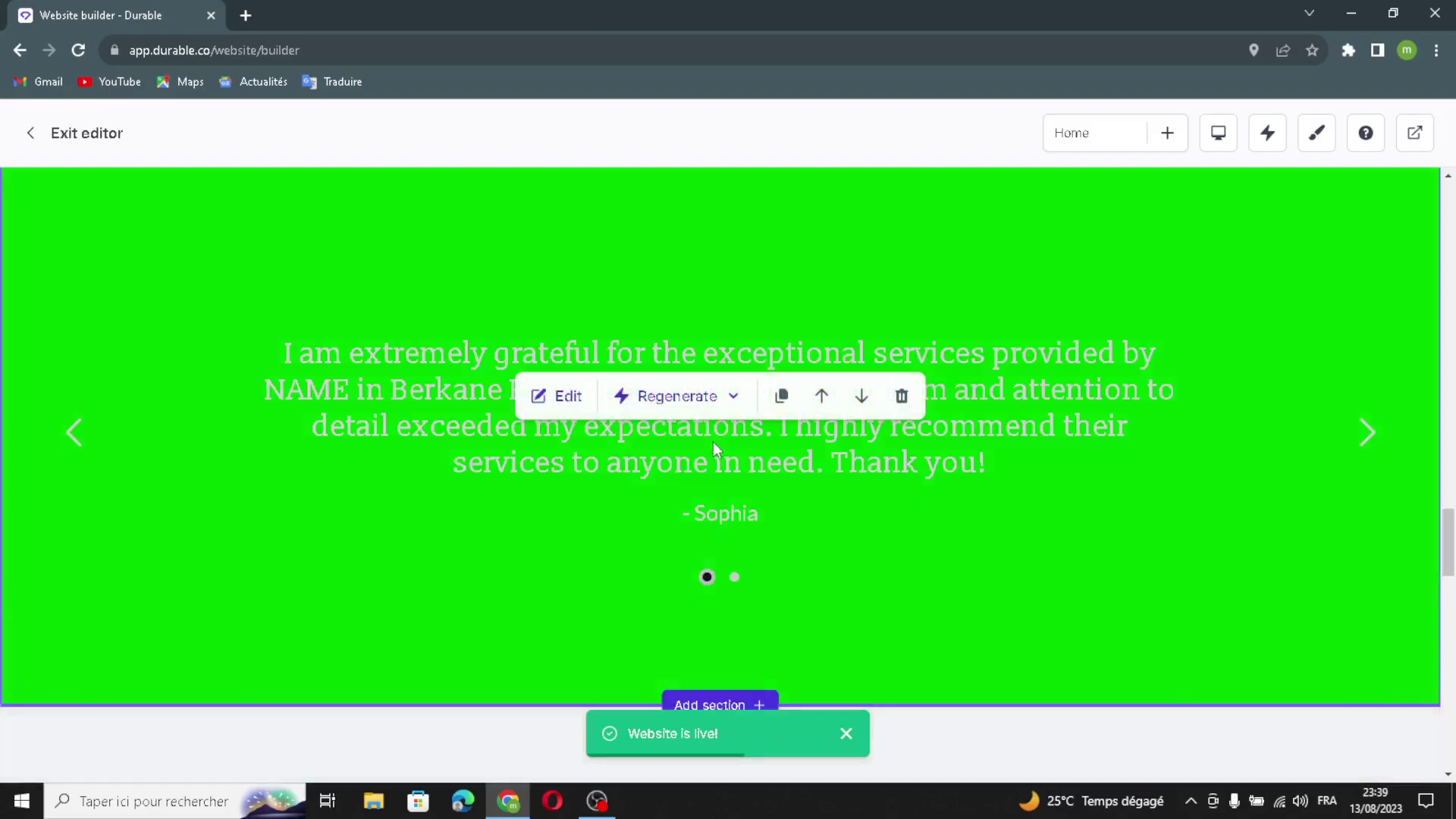
left_click(682, 396)
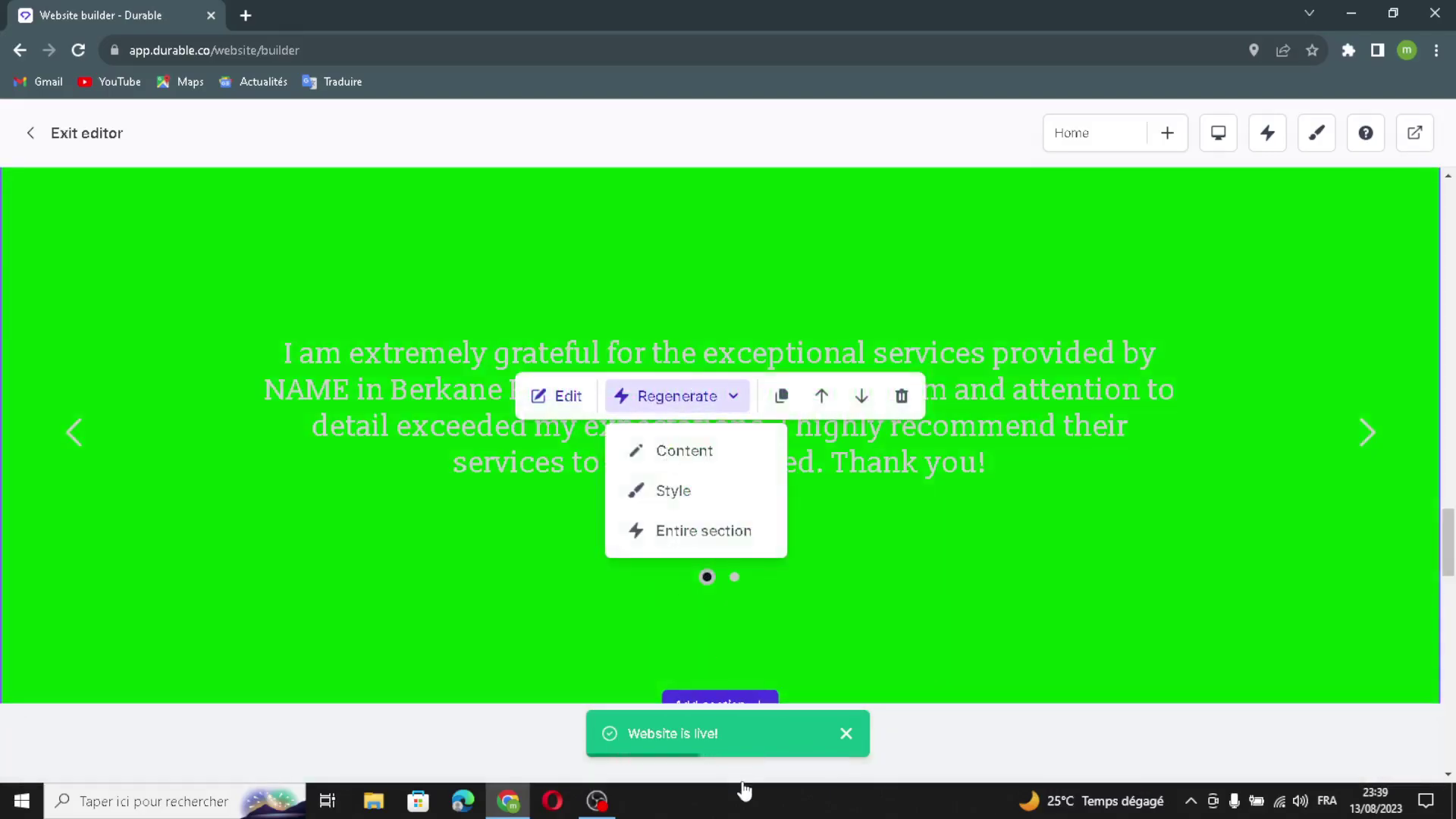
left_click(710, 502)
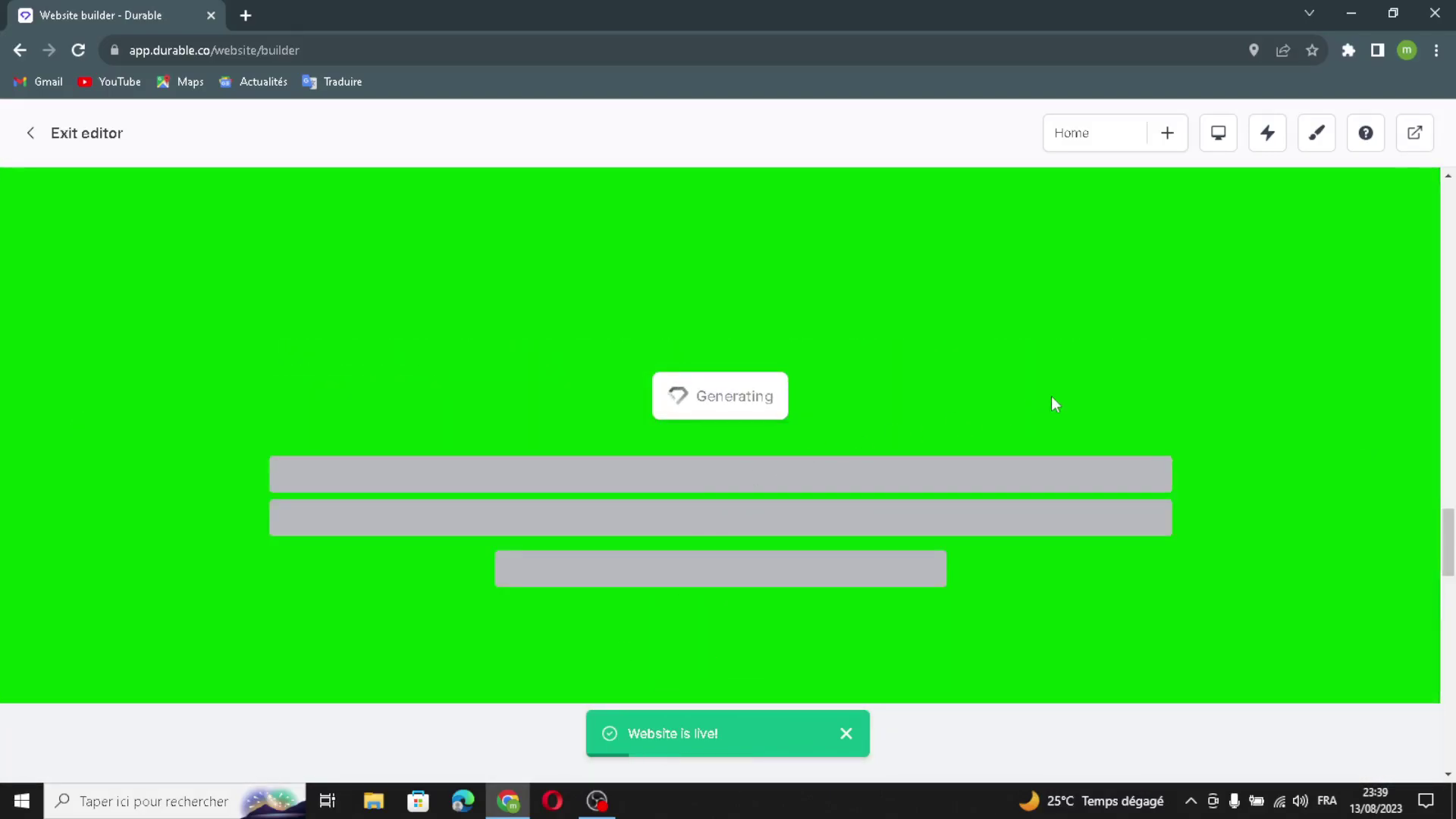
Regenerate the entire green Welcome to Services Business section and save the website
scroll(885, 475, "up", 6)
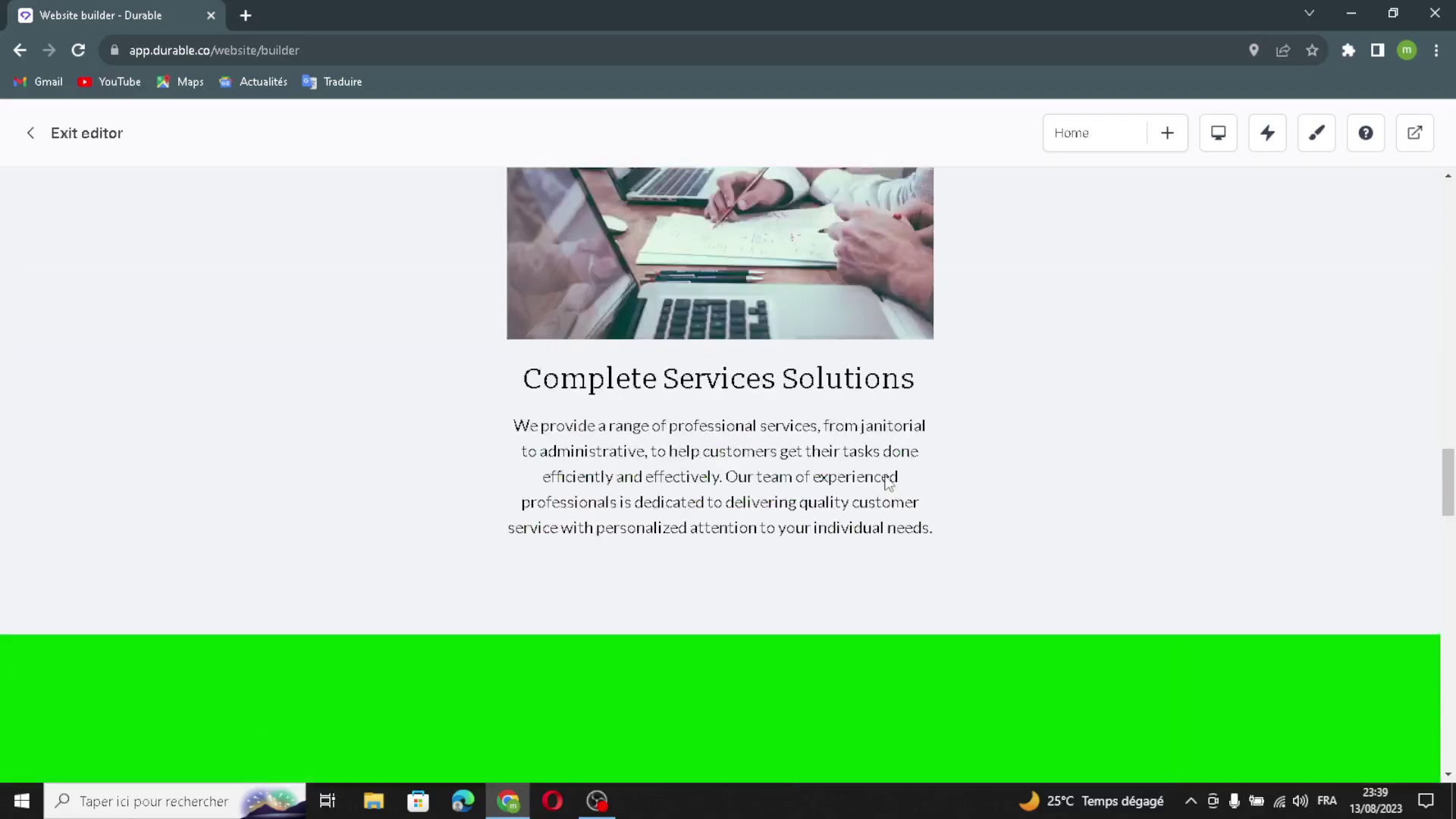
scroll(879, 481, "up", 3)
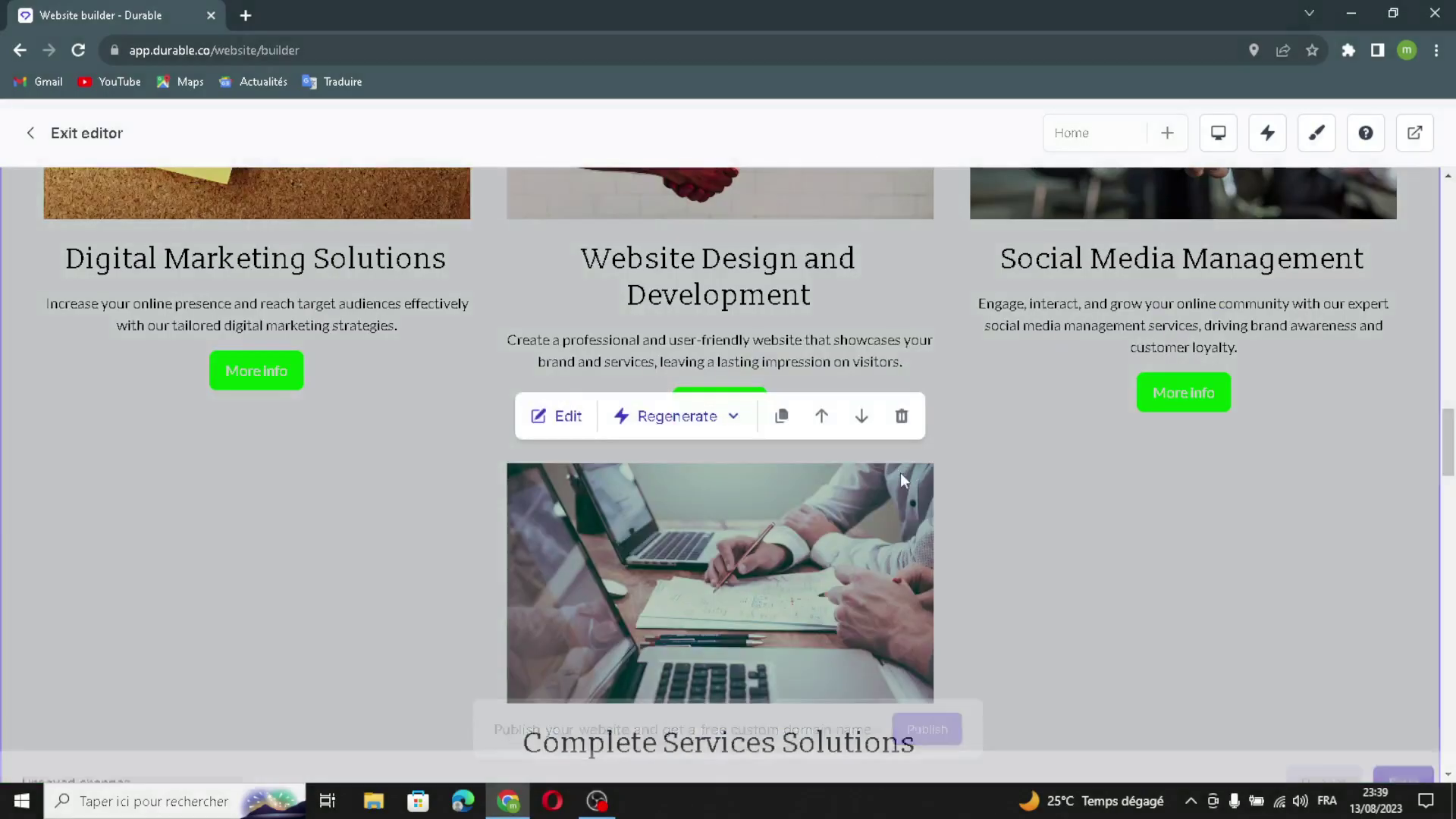
left_click(668, 417)
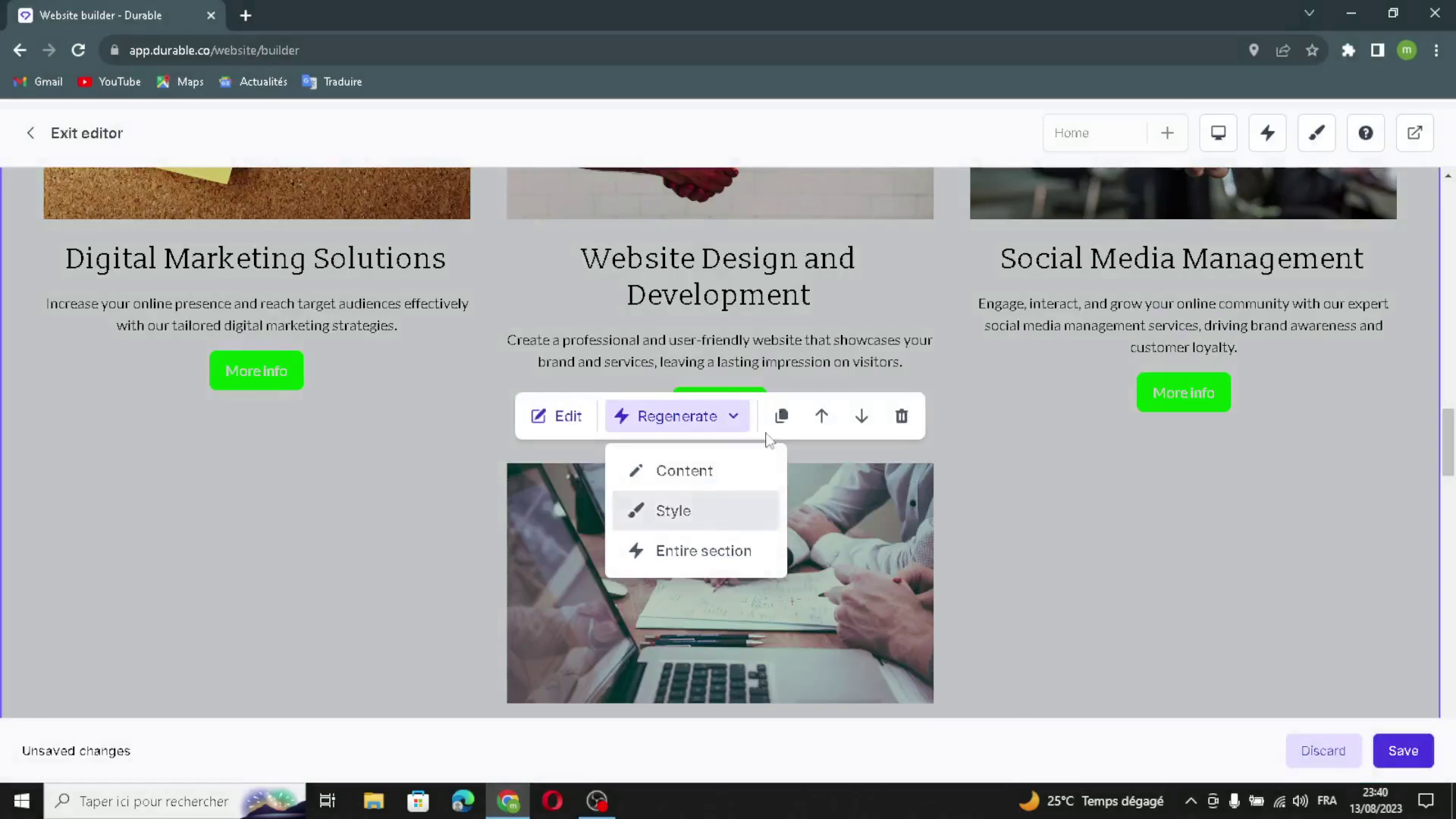
scroll(694, 569, "up", 1)
scroll(817, 526, "up", 6)
scroll(817, 526, "down", 5)
scroll(817, 526, "up", 5)
scroll(818, 530, "up", 3)
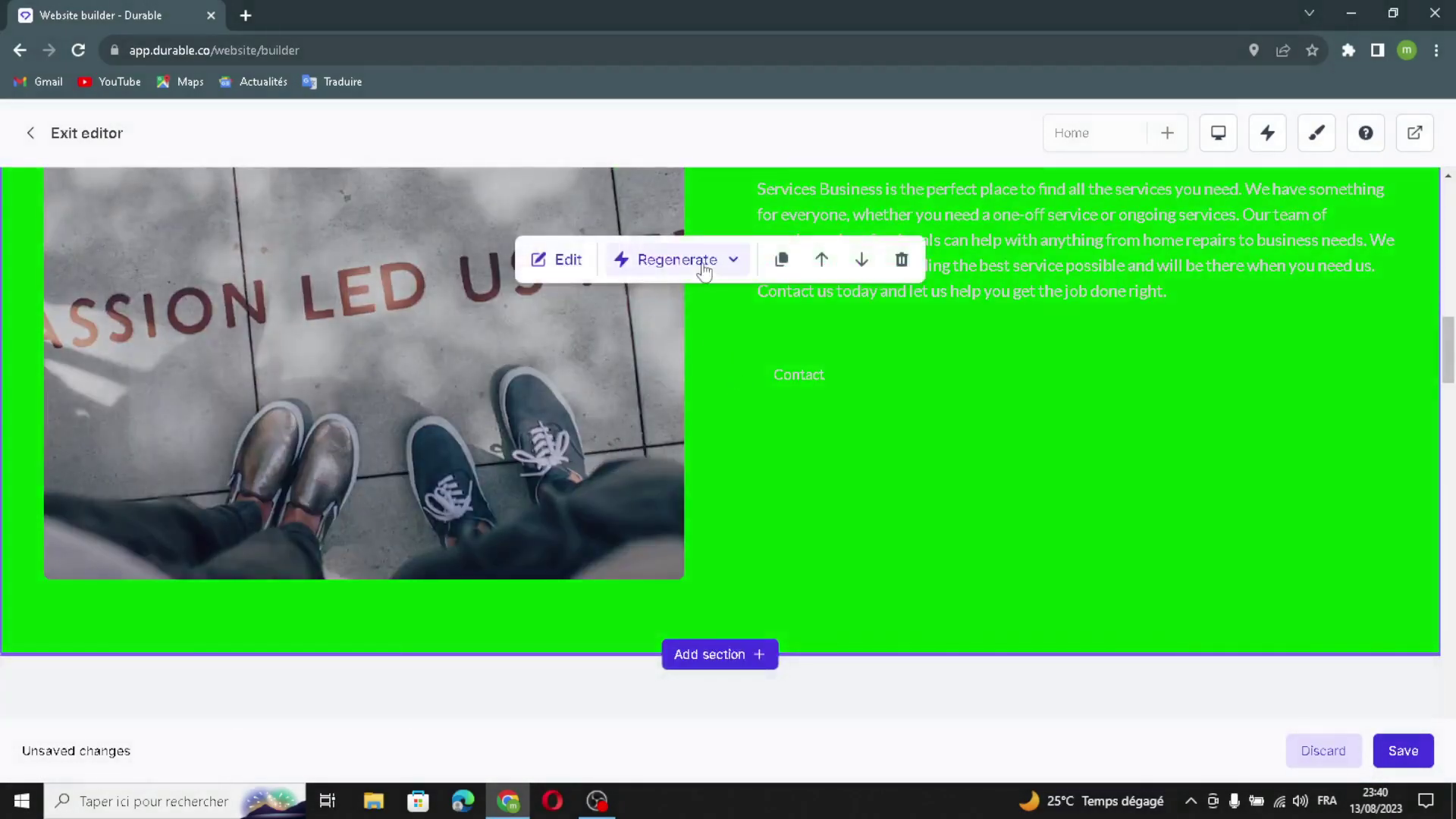
left_click(671, 259)
left_click(722, 395)
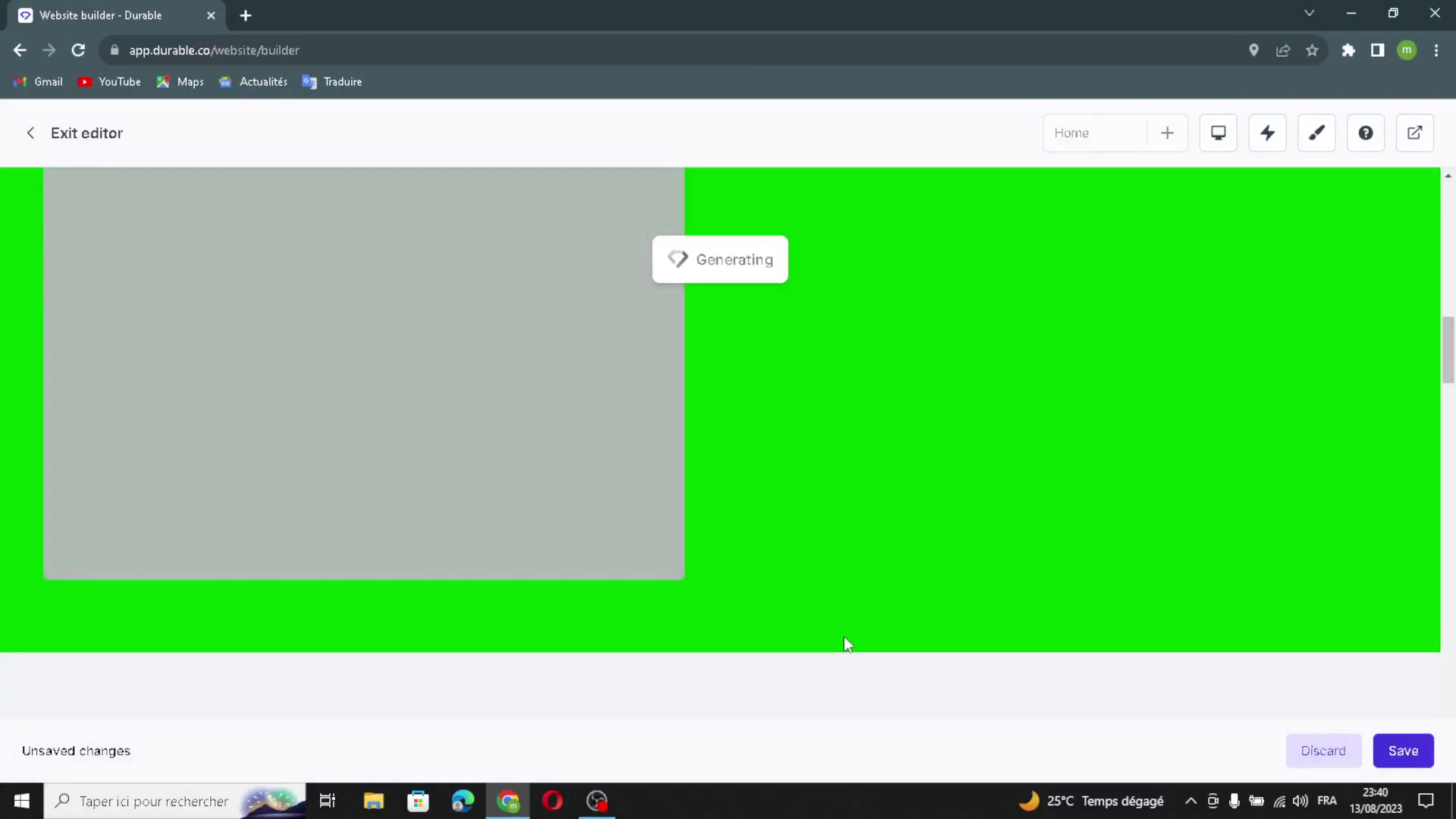
scroll(1365, 576, "down", 3)
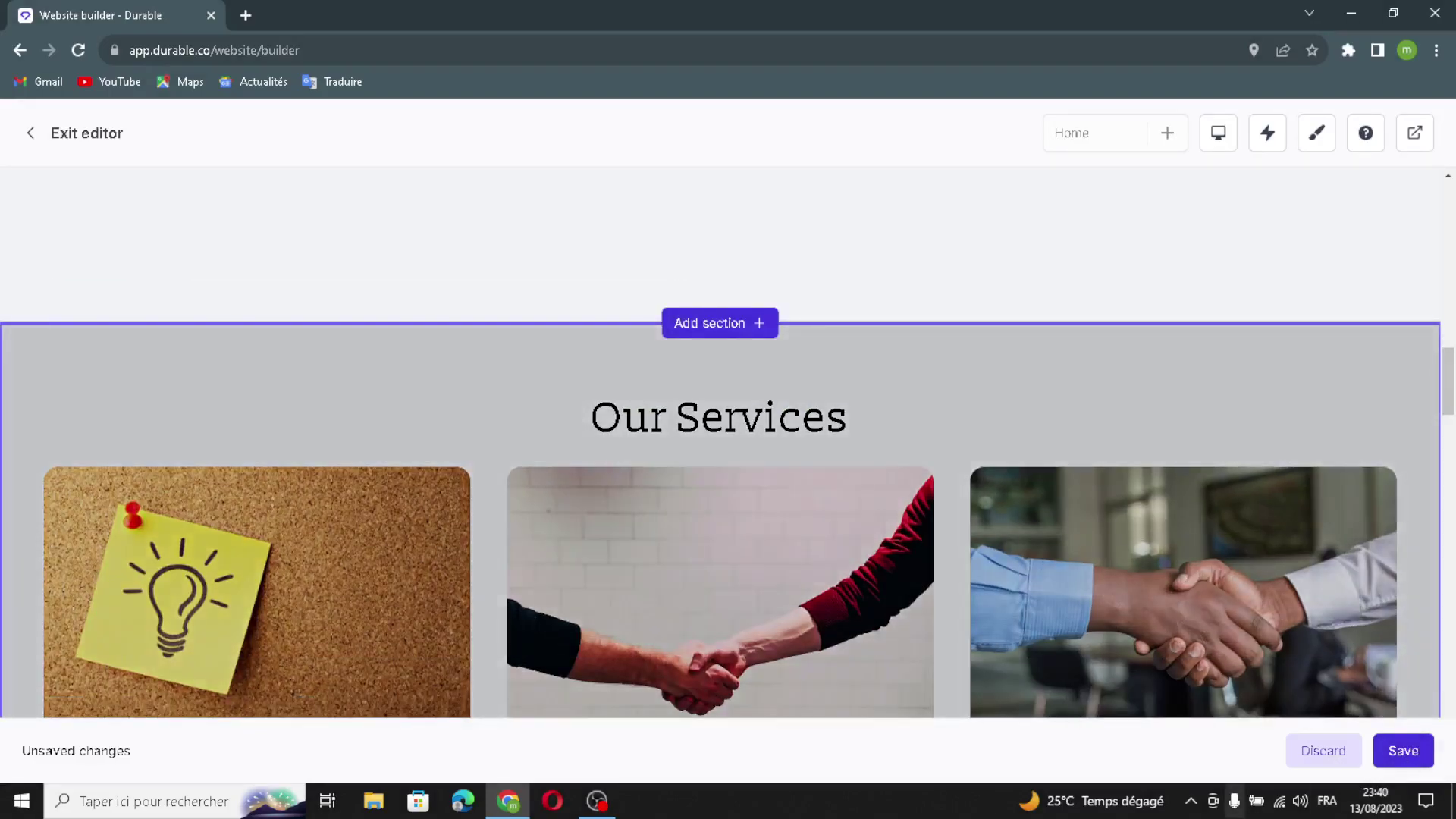
left_click(1315, 739)
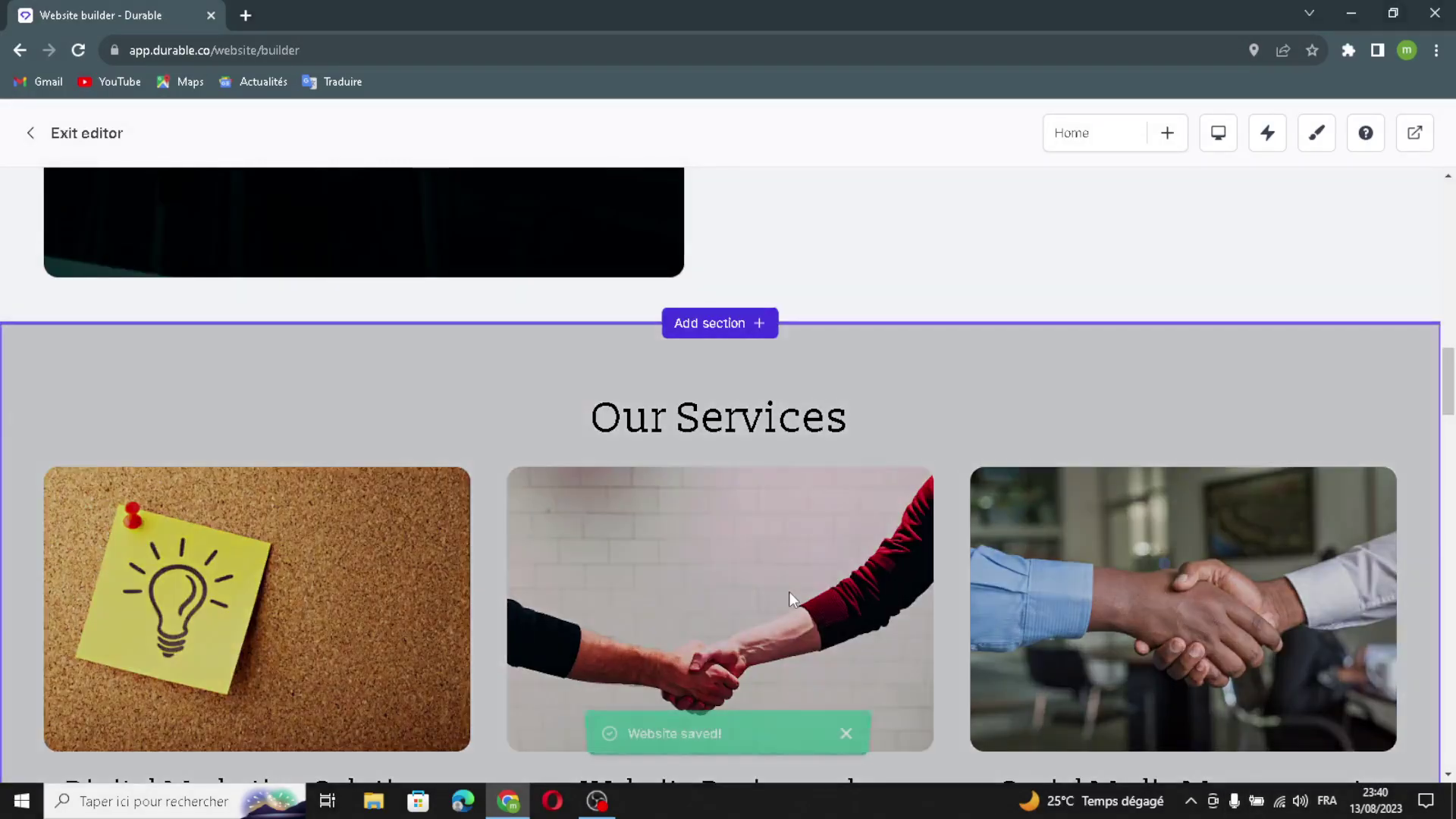
Duplicate the Complete Services Solutions block, then delete the extra copy
scroll(789, 595, "down", 8)
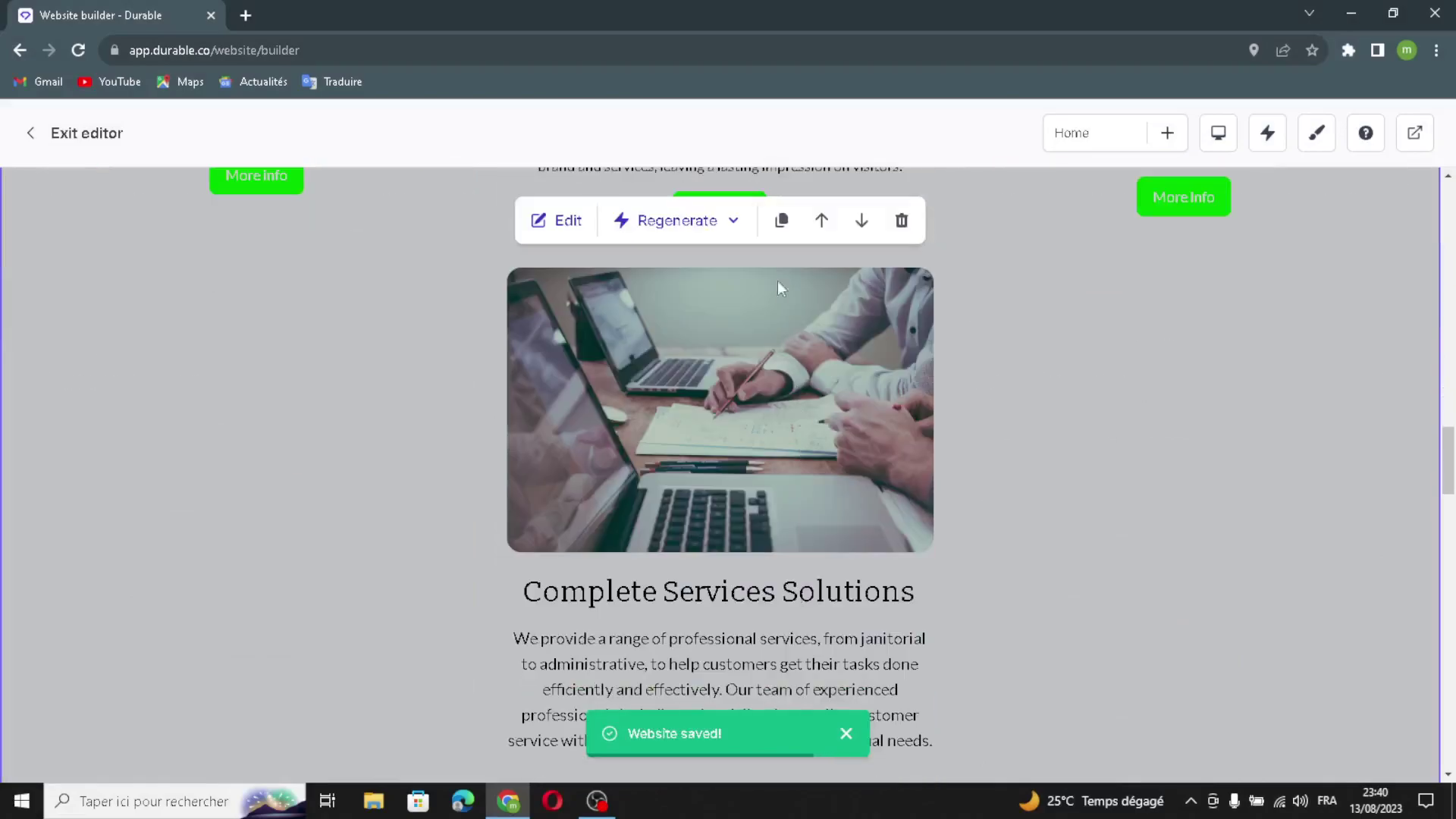
left_click(780, 220)
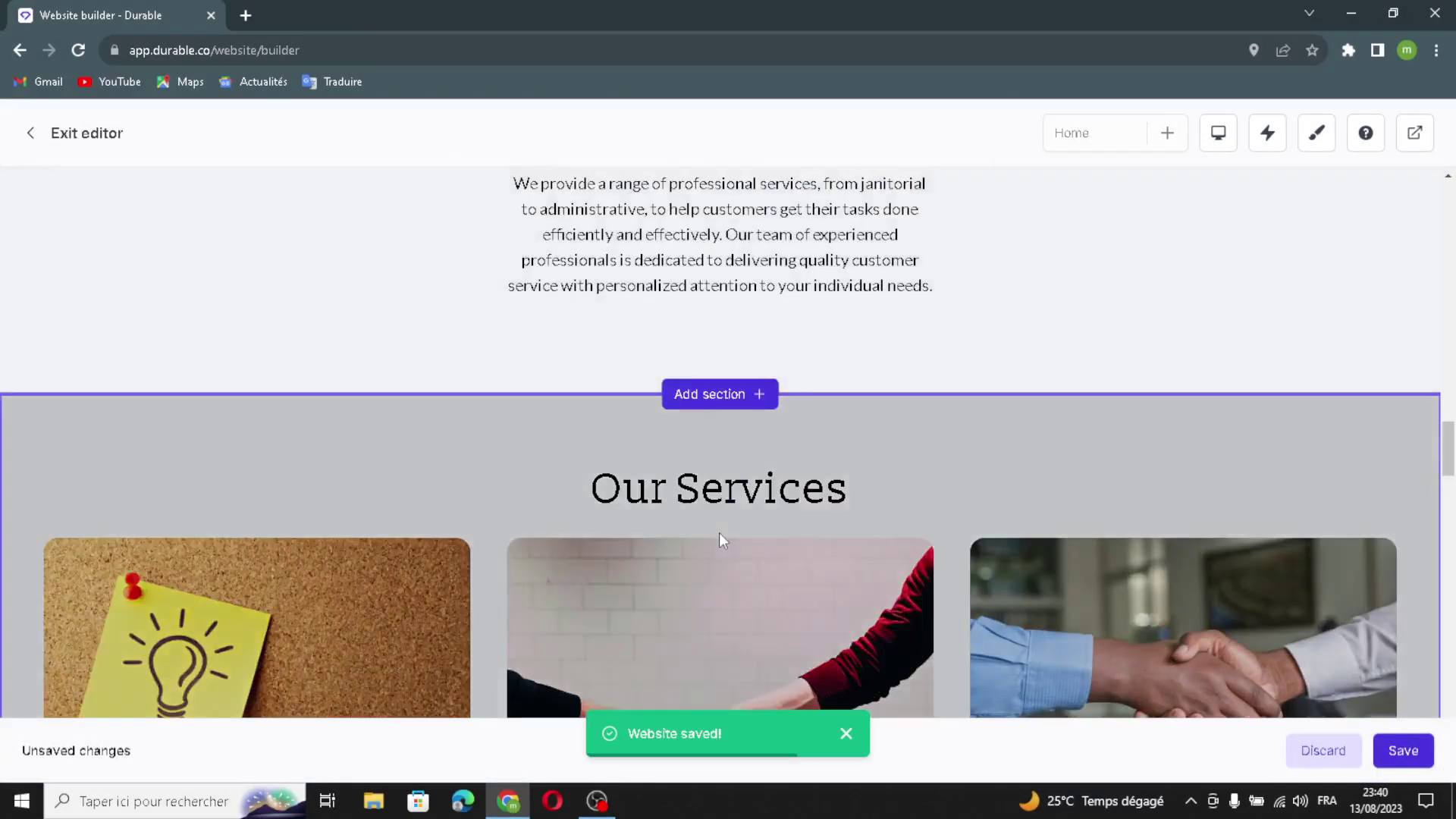
scroll(722, 539, "down", 4)
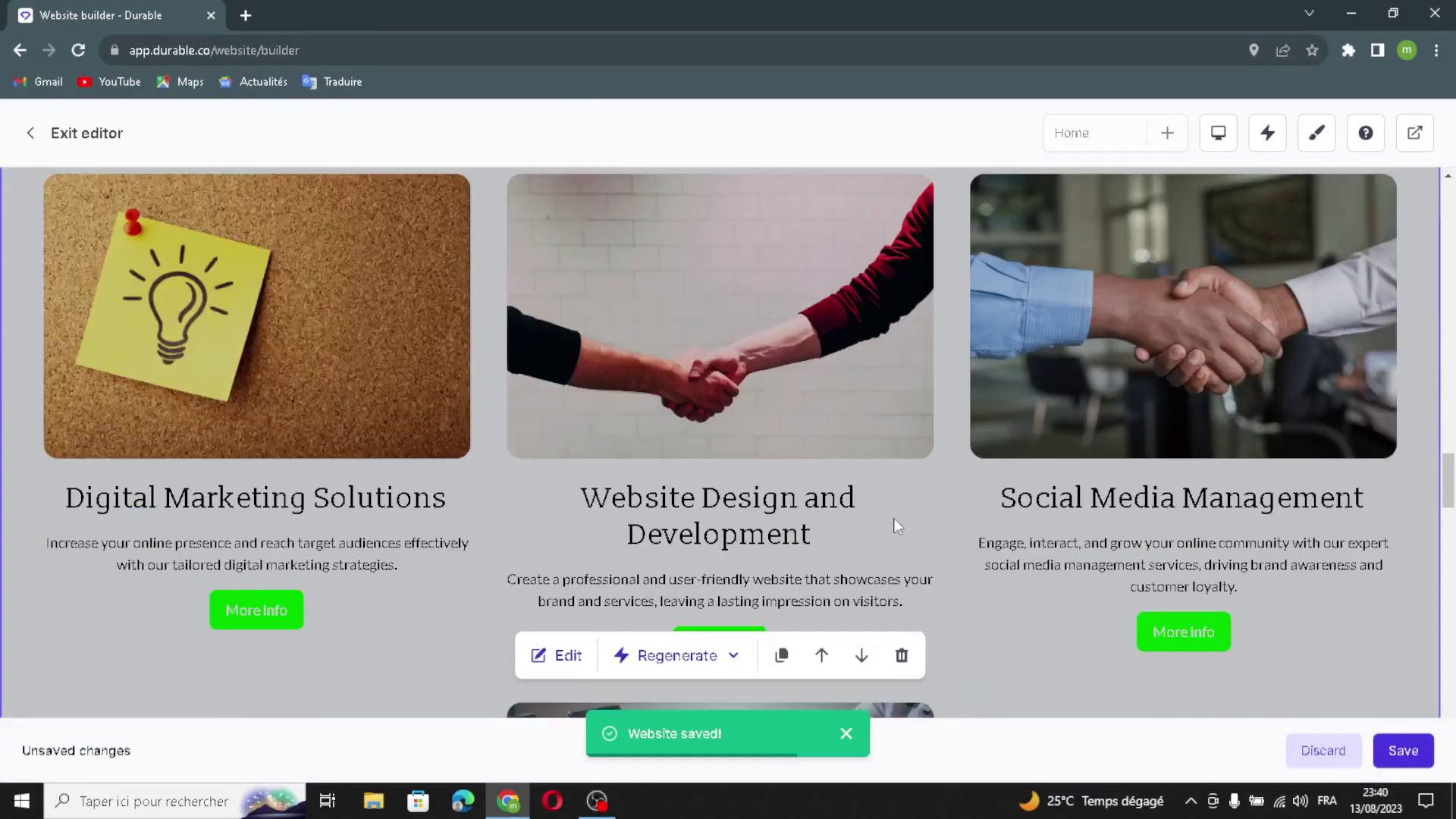
left_click(901, 655)
left_click(872, 485)
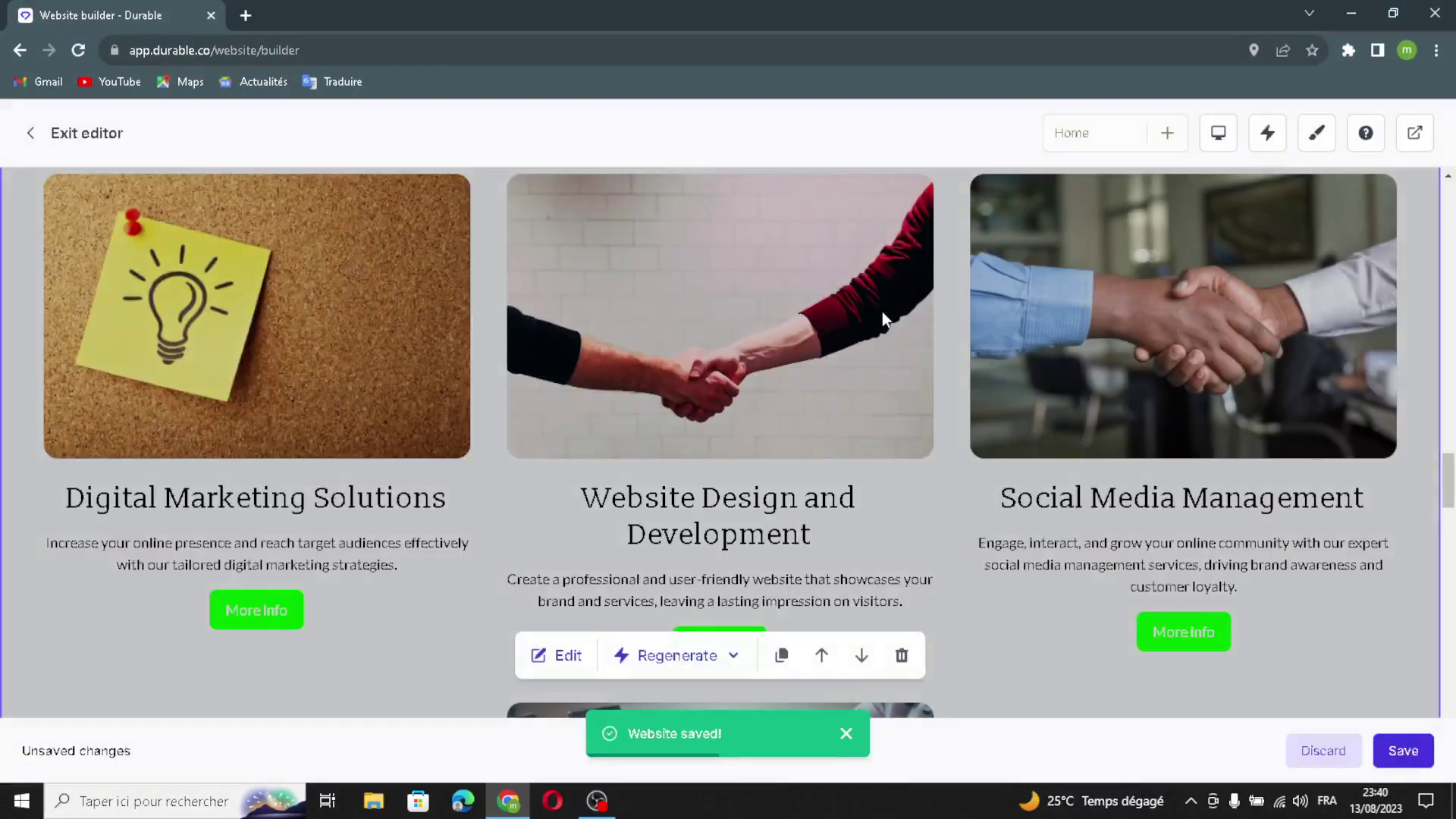
Move the services block up and the About us section down below the testimonials
scroll(881, 311, "down", 10)
scroll(790, 407, "up", 5)
scroll(809, 402, "up", 5)
left_click(819, 312)
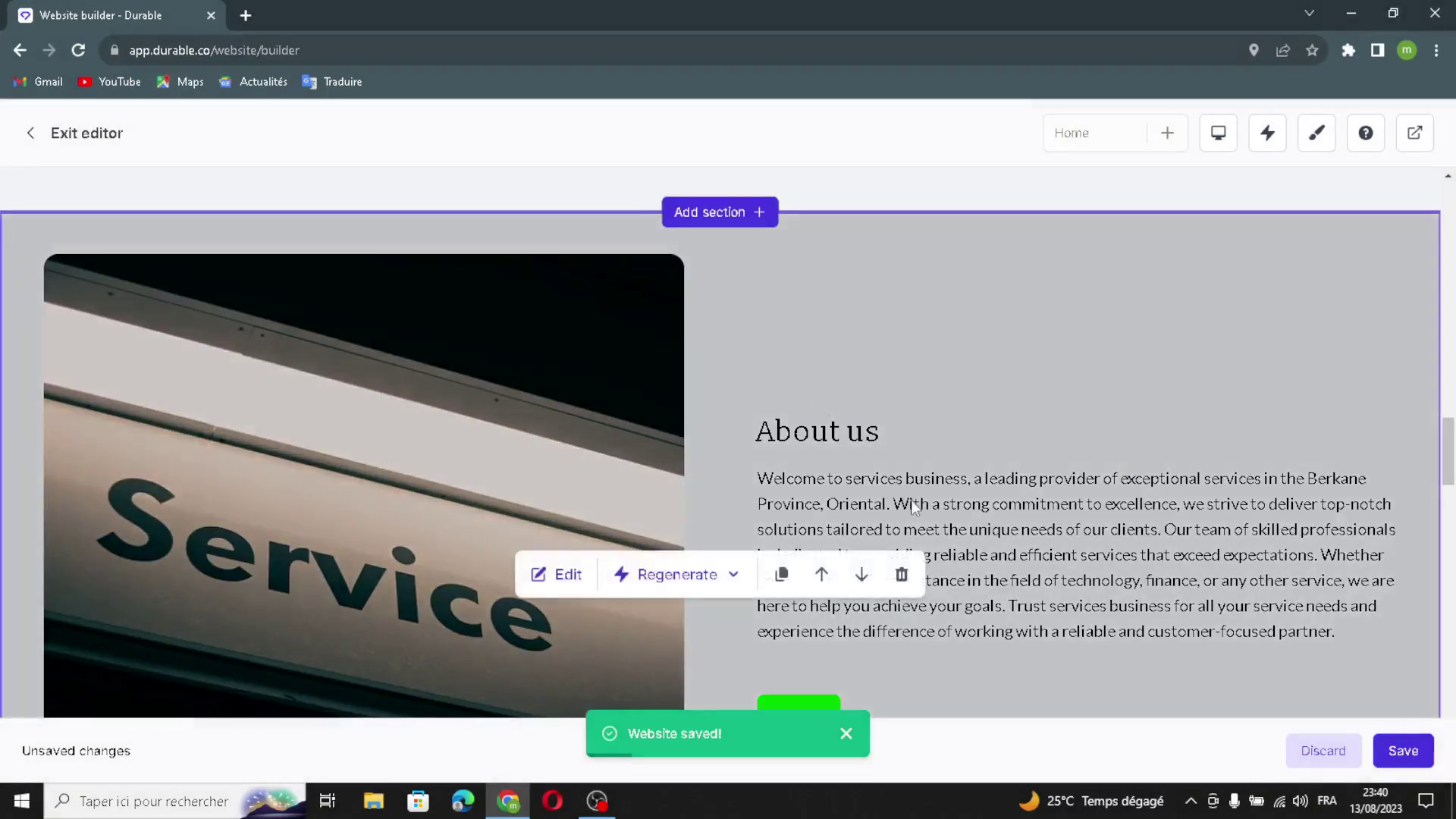
left_click(861, 576)
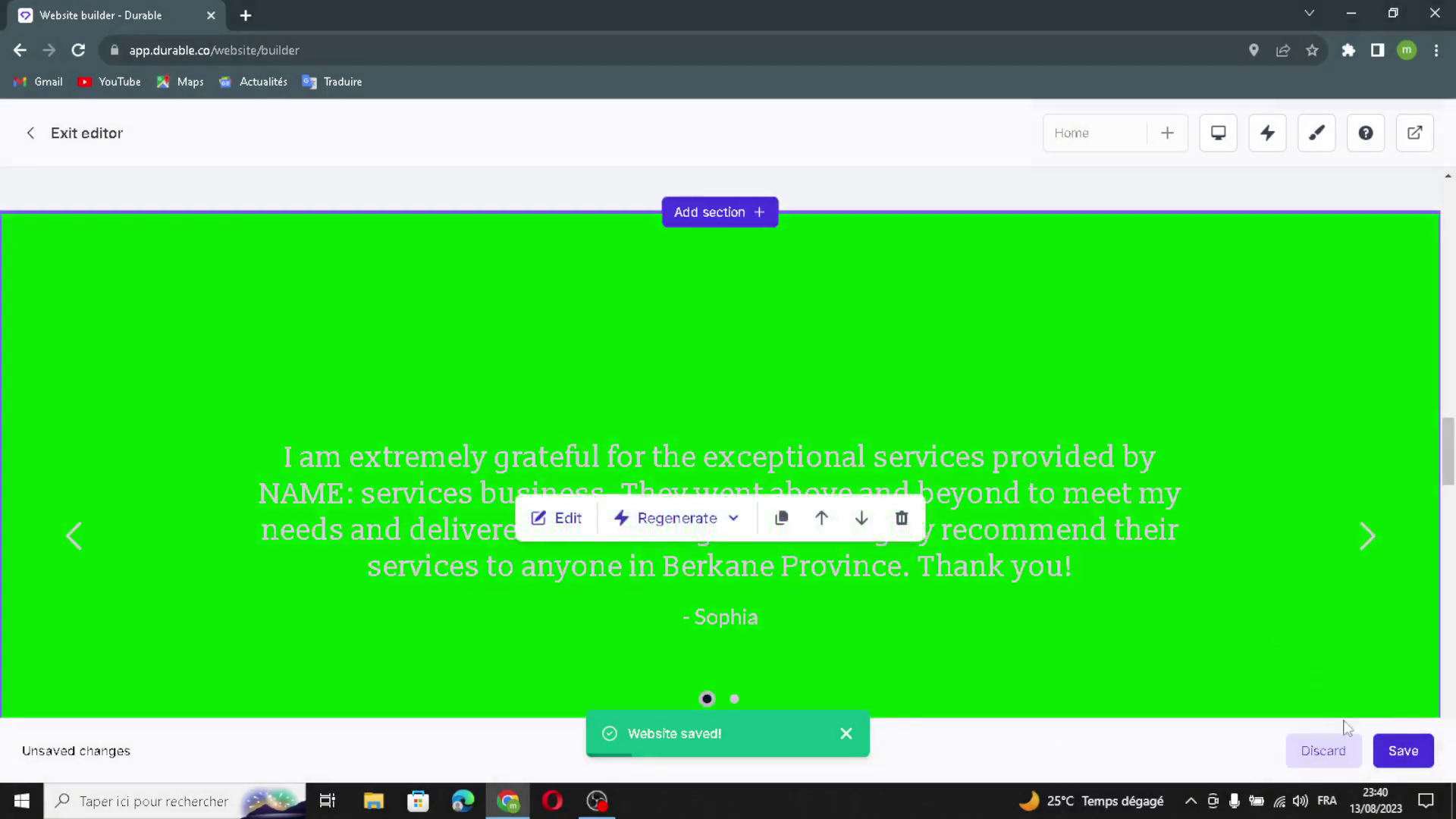
Save the reordered sections and regenerated content, then return to the hero banner
left_click(1398, 746)
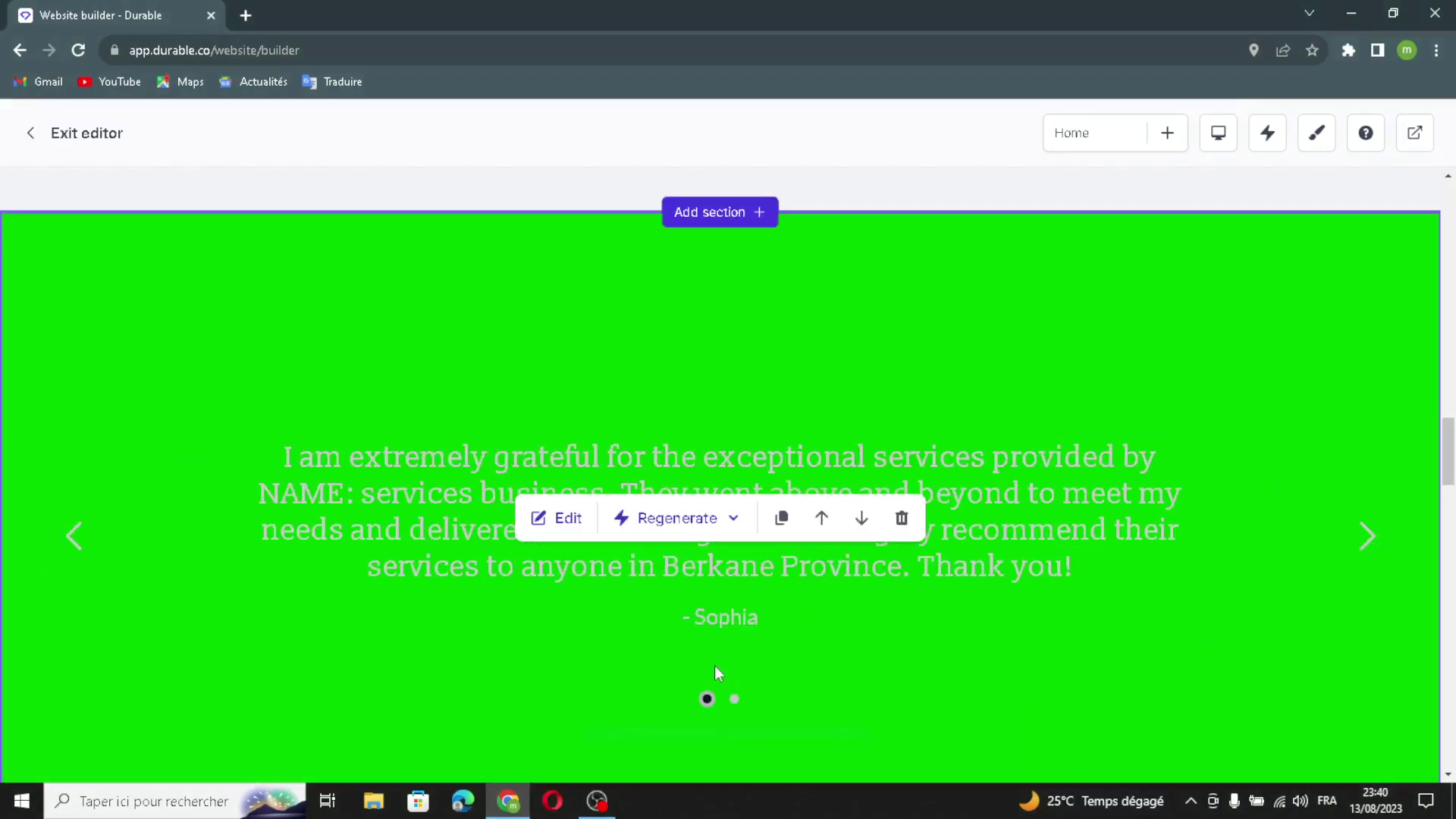
scroll(714, 666, "down", 3)
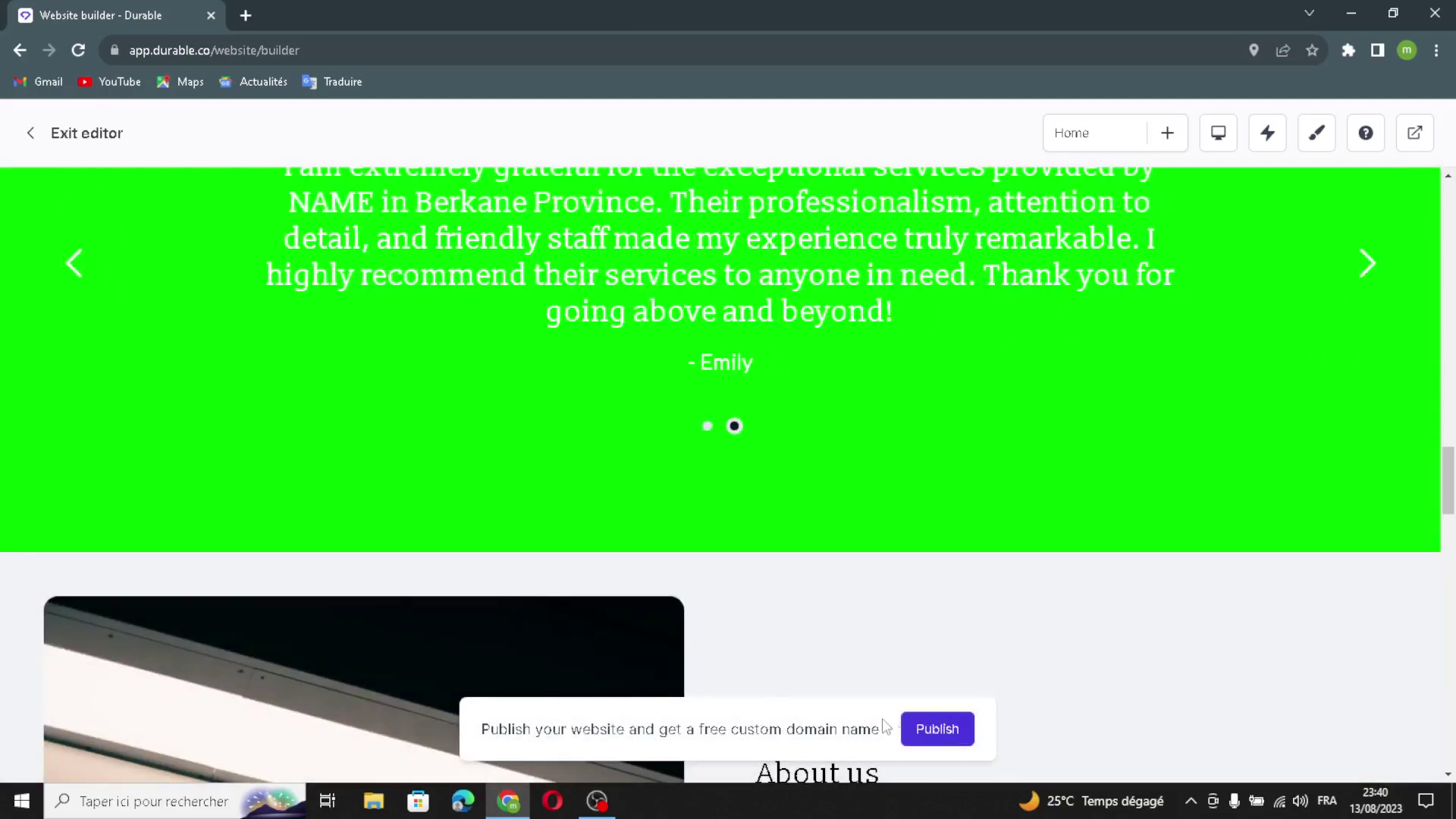
left_click(667, 362)
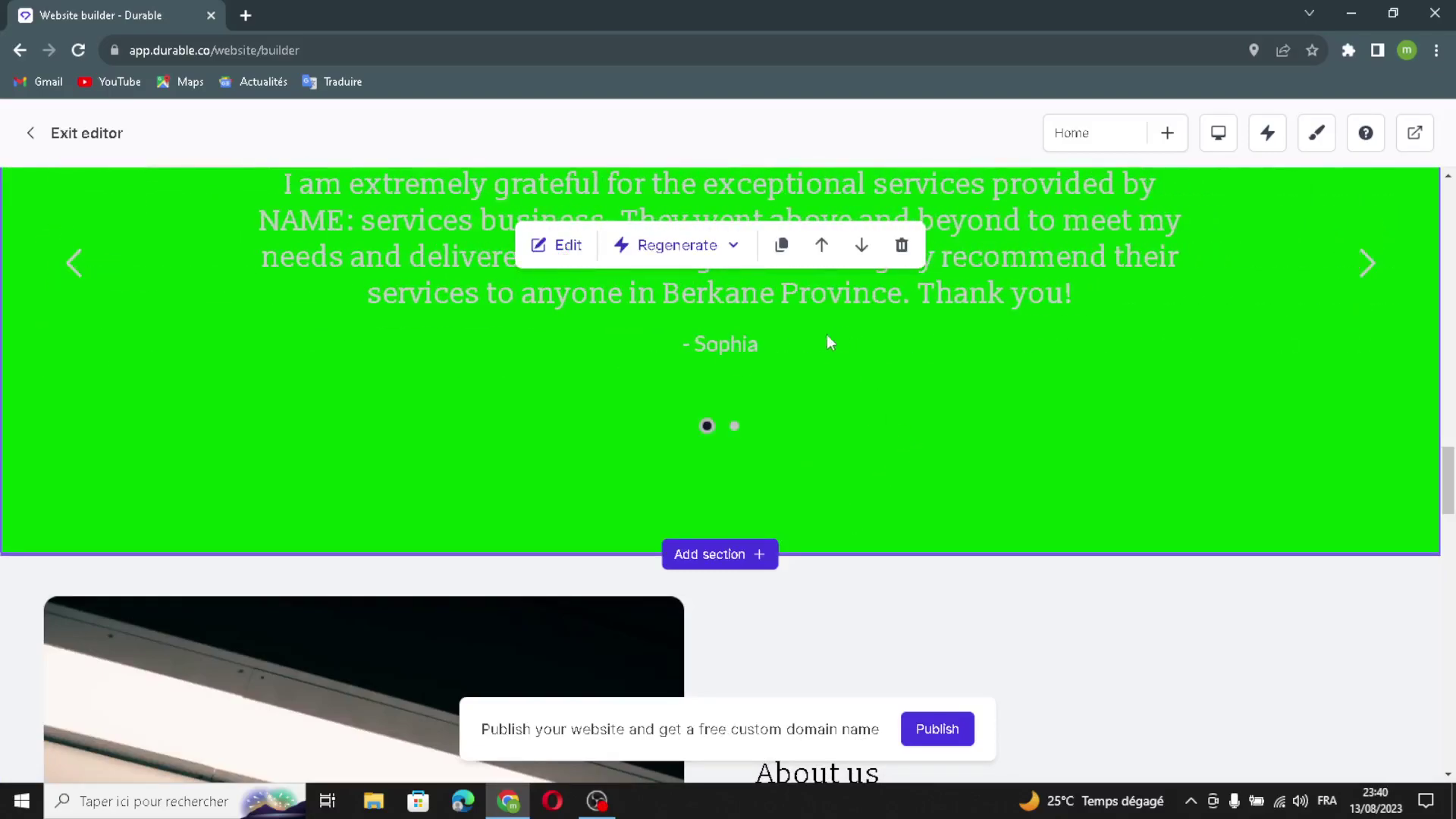
scroll(507, 281, "up", 5)
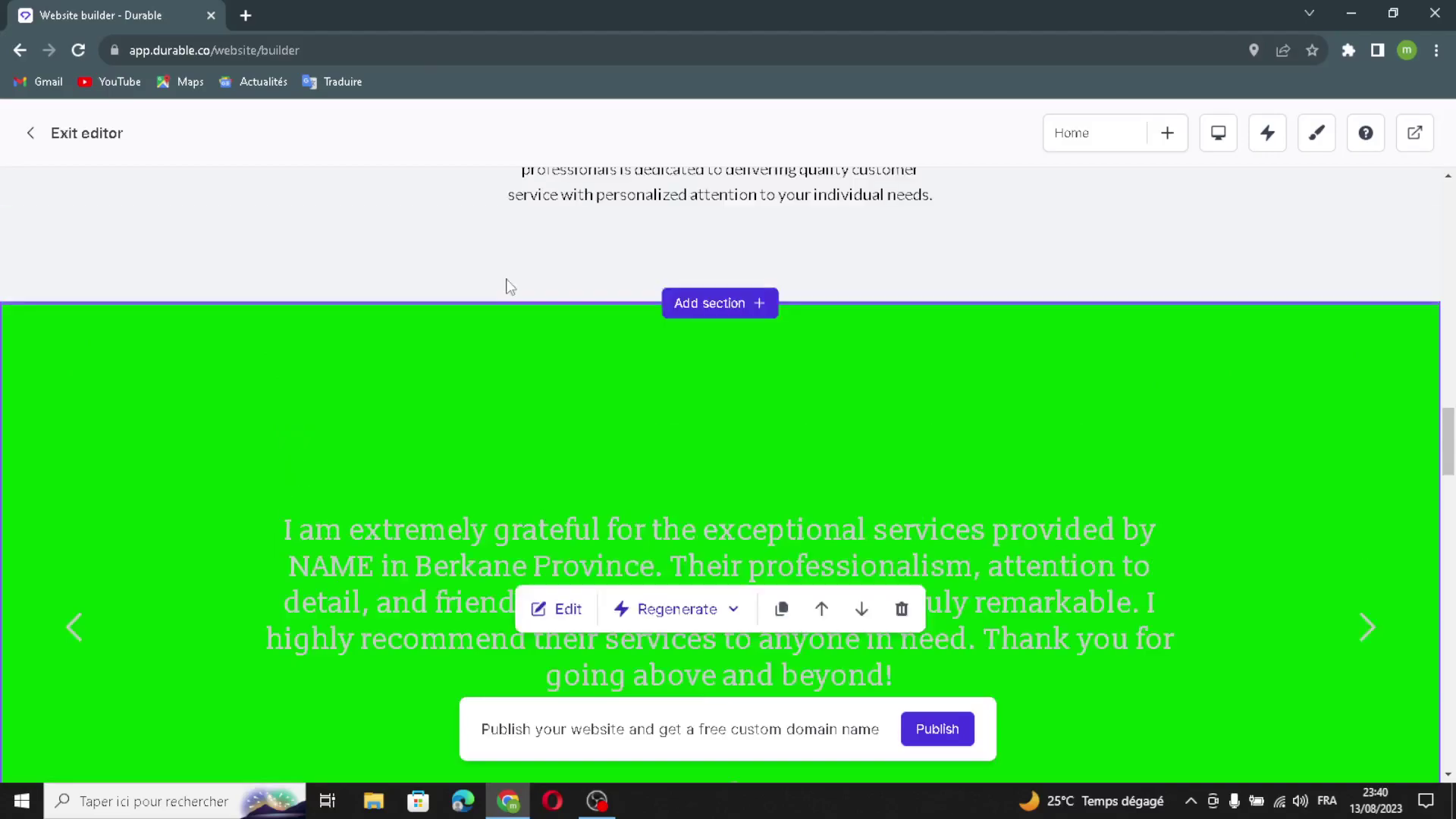
scroll(508, 279, "up", 20)
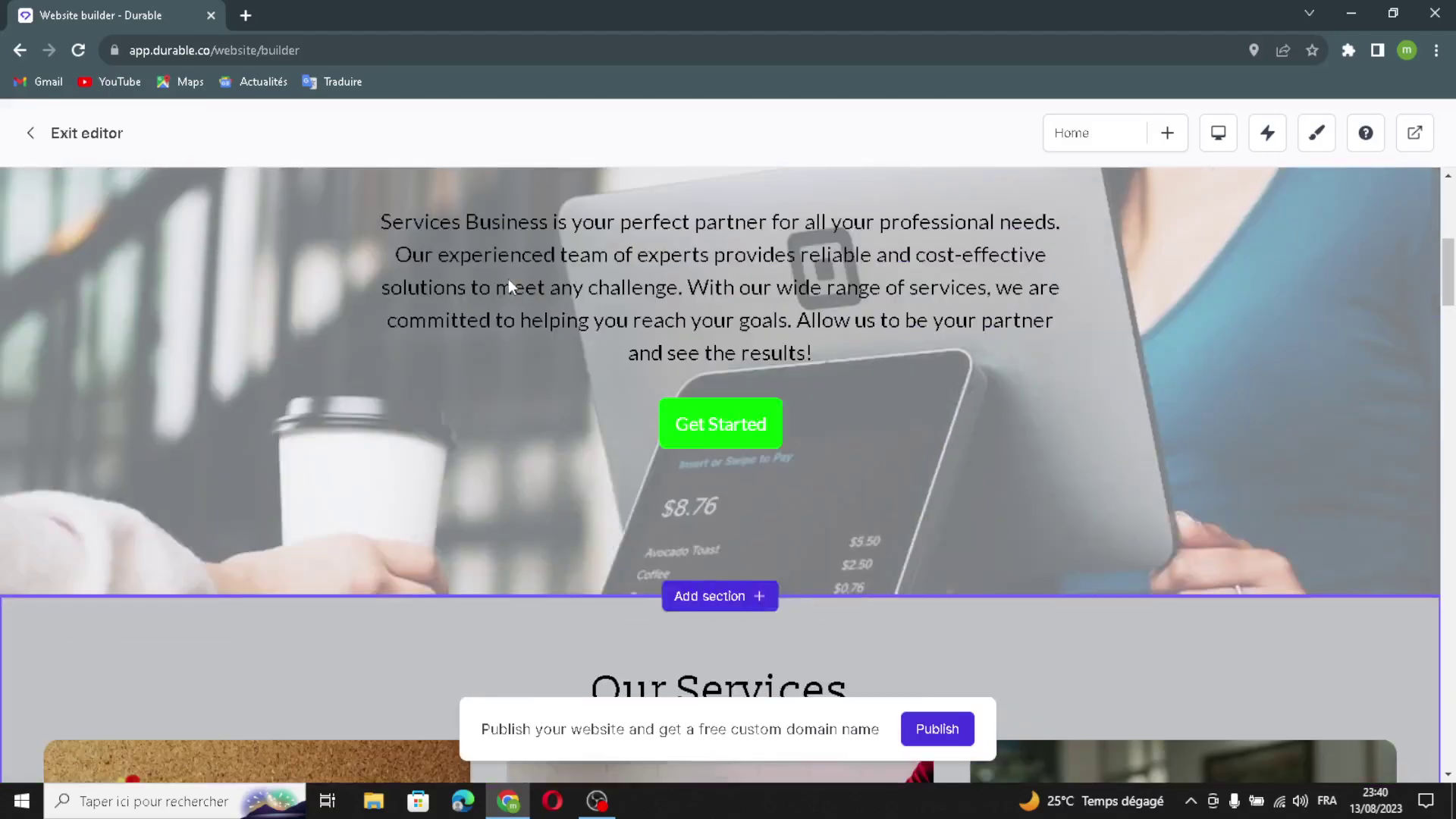